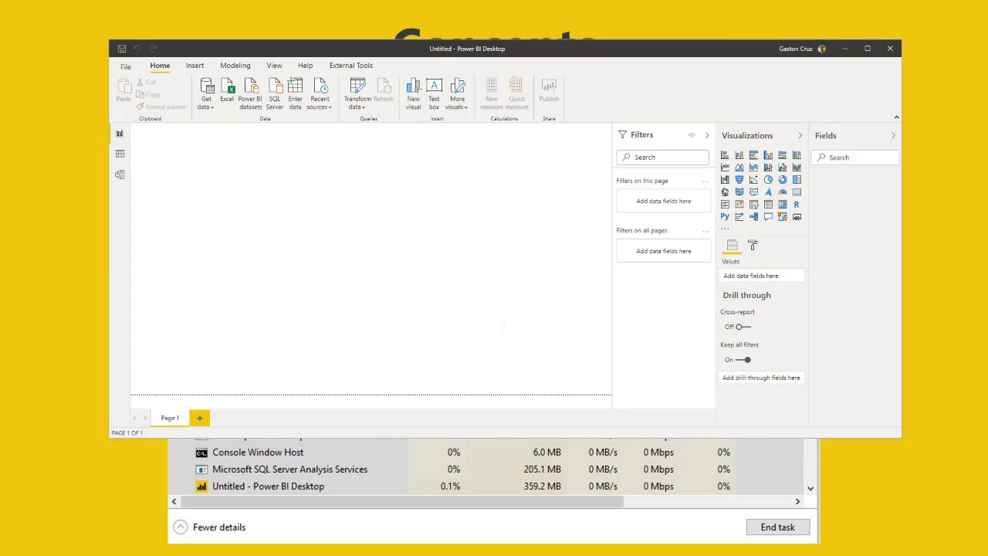
- Switch to Task Manager, expand the Microsoft Power BI Desktop process group and select its Microsoft SQL Server Analysis Services process
left_click_drag(2, 153, 430, 101)
left_click(243, 179)
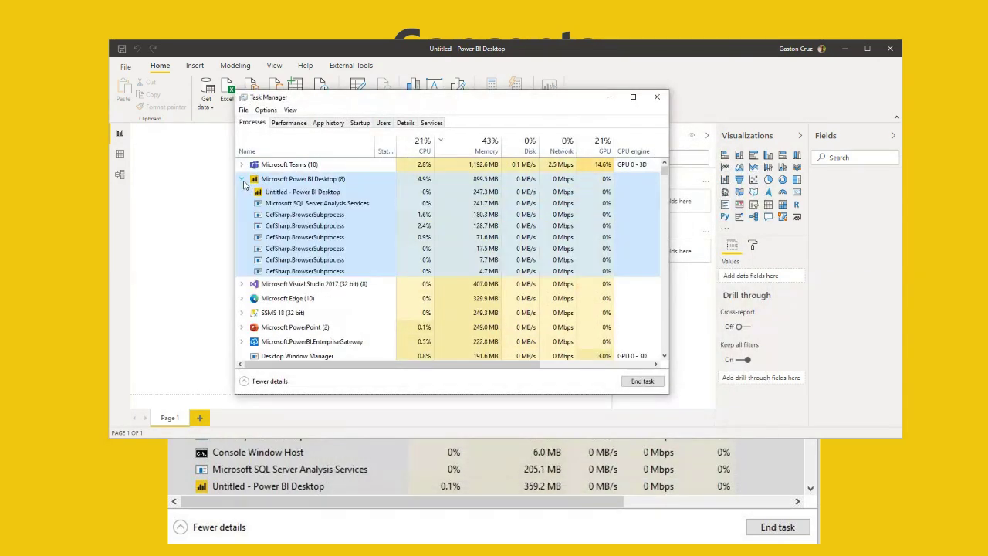
left_click(332, 204)
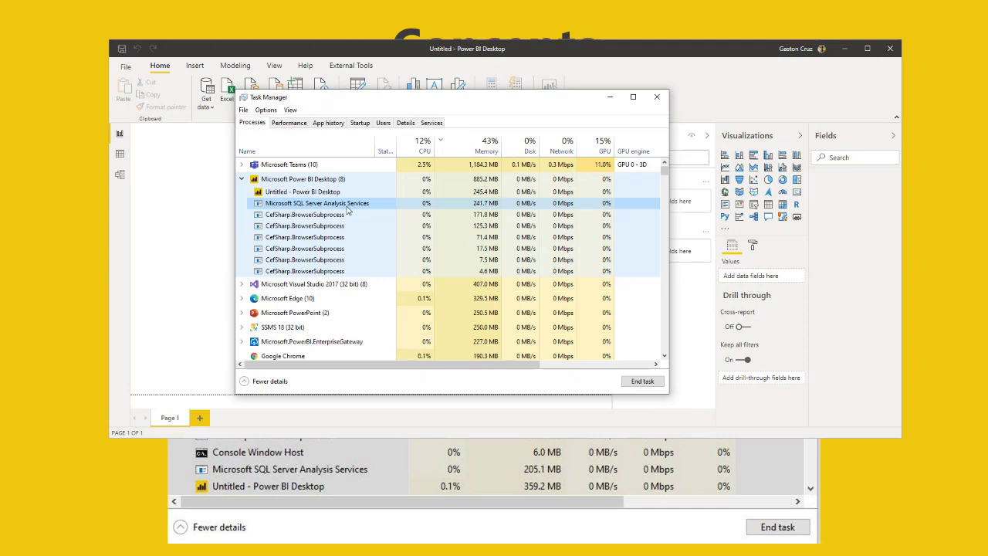
left_click_drag(404, 99, 365, 189)
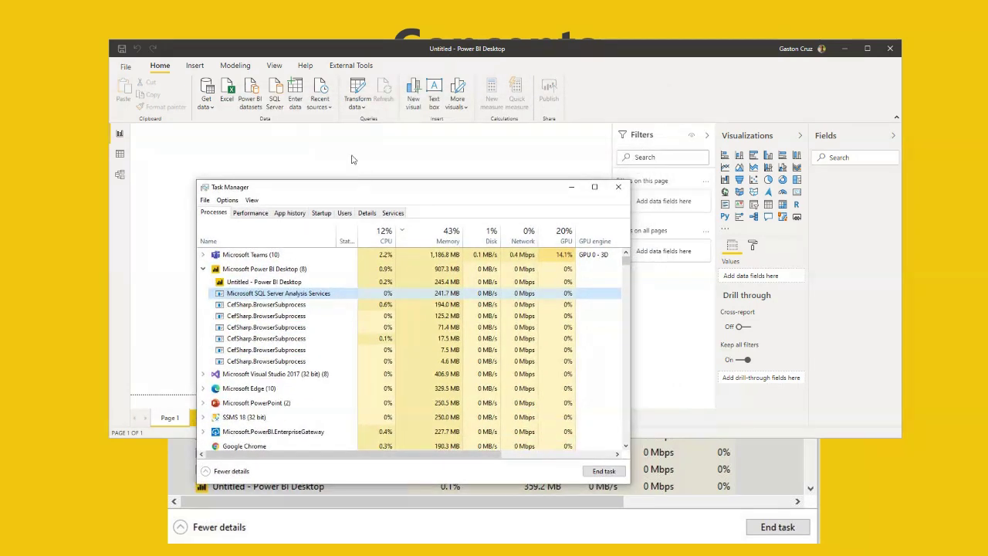
- View the external tools available in Power BI Desktop, and minimize both its window and Task Manager
left_click(360, 70)
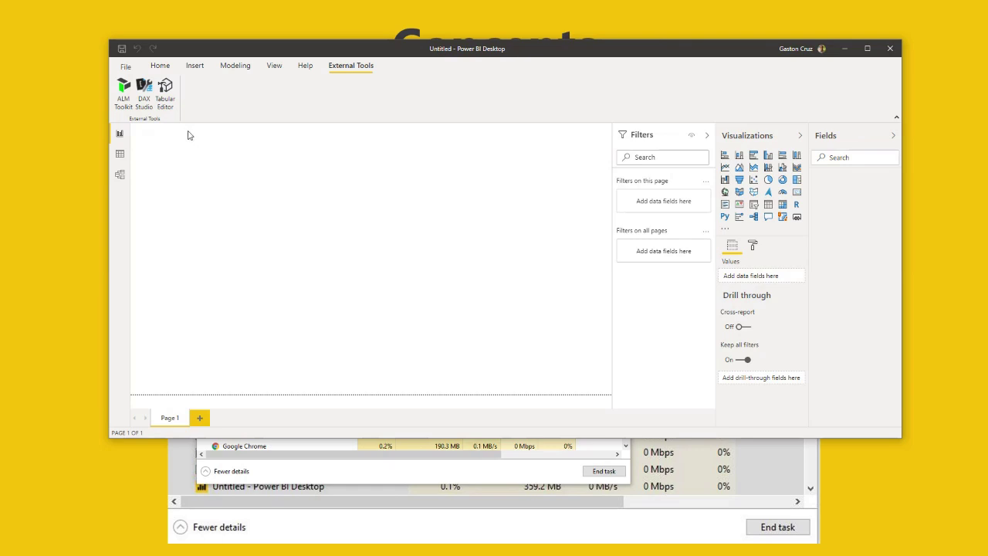
left_click(236, 459)
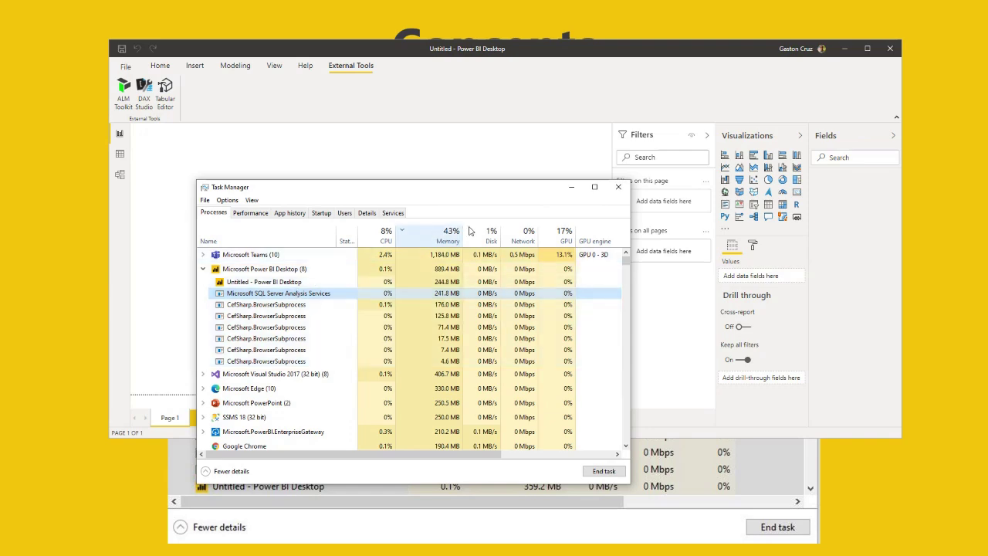
left_click(572, 191)
left_click(845, 48)
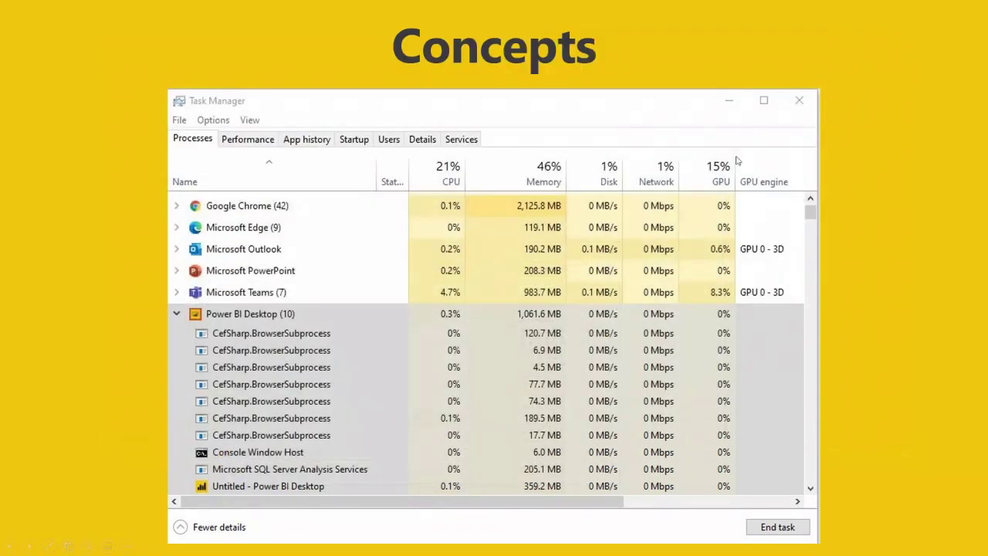
- Advance the presentation to the Concepts slide showing the QAPowerBI workspace and switch back to Power BI Desktop
left_click(104, 249)
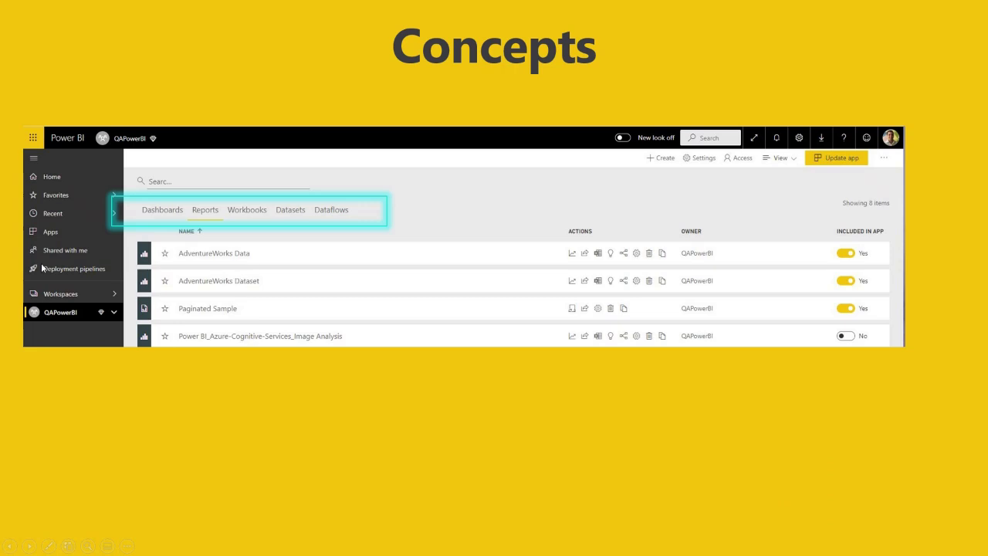
key("Right")
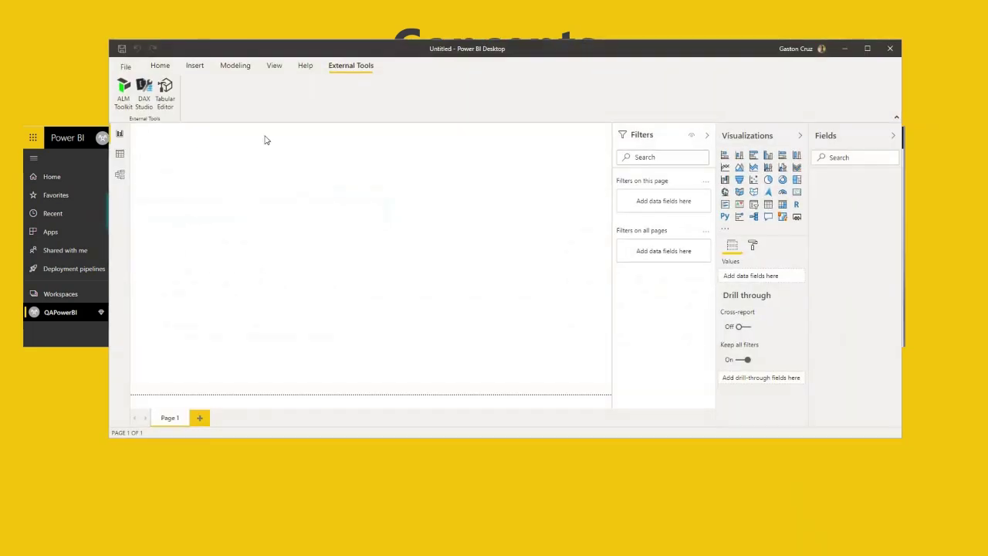
- Create a live connection to the Power BI dataset AdventureWorks Dataset in the QAPowerBI workspace
left_click(160, 68)
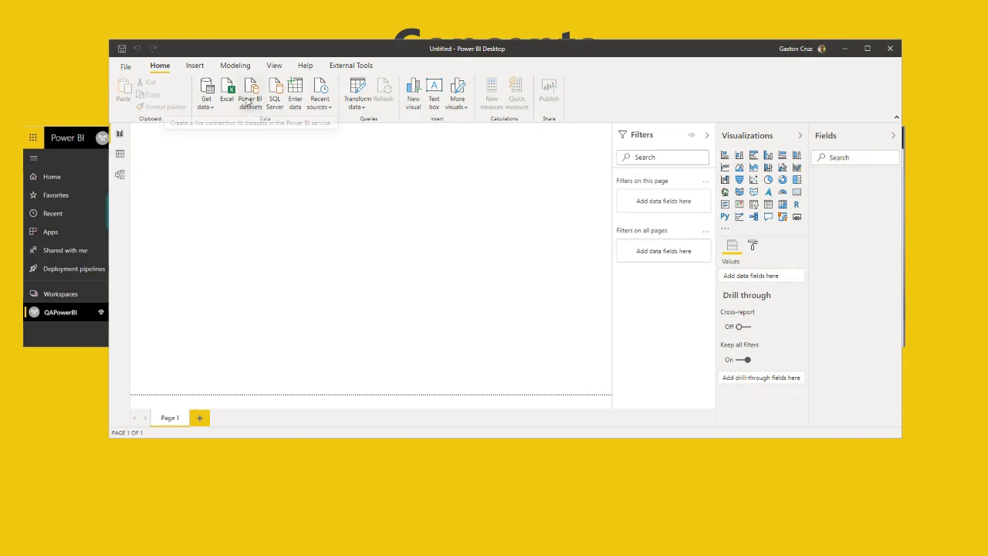
left_click(212, 107)
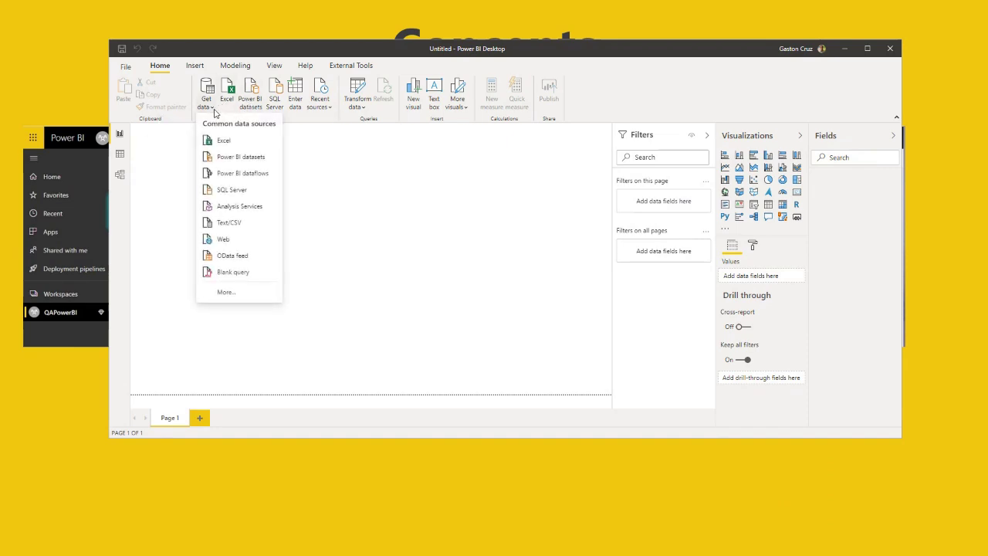
left_click(248, 164)
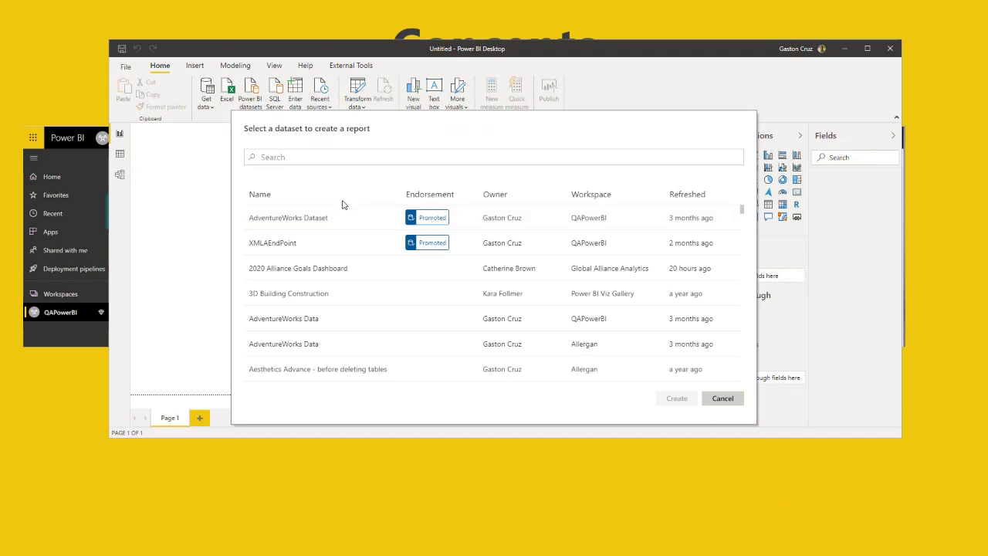
left_click(301, 221)
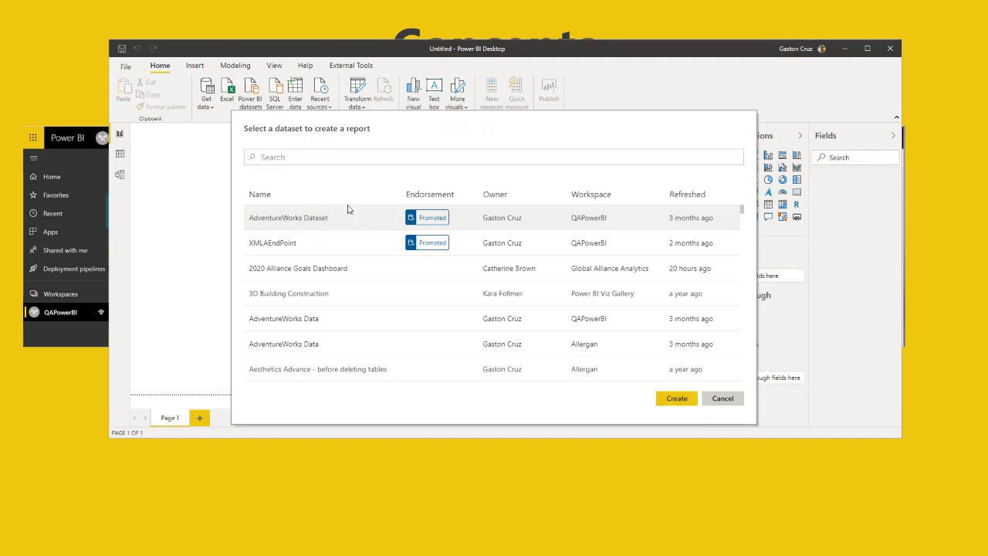
left_click(666, 399)
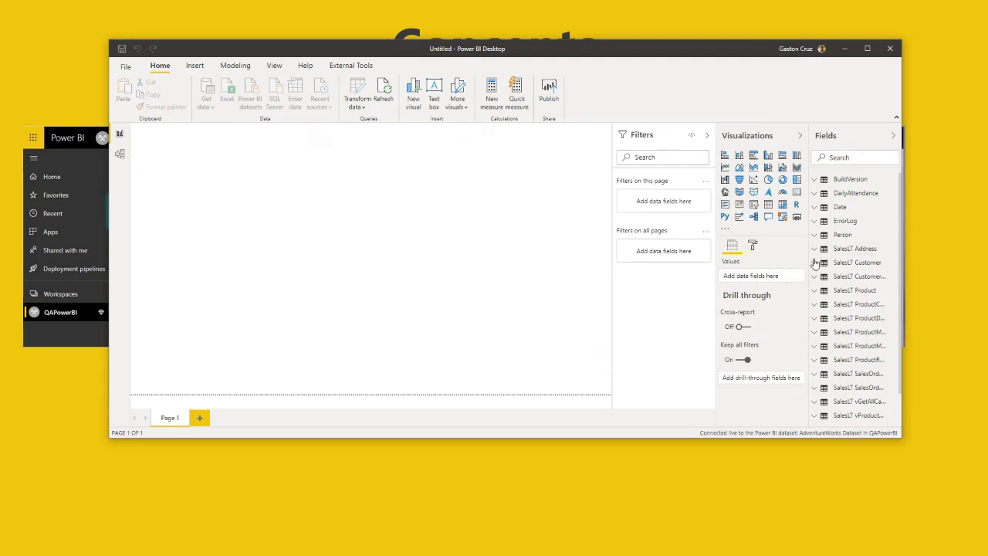
- Add the Sum of TaxAmt and Sum of TotalDue measures from SalesLT SalesOrderHeader to the report page as two separate visuals
left_click_drag(809, 270, 758, 276)
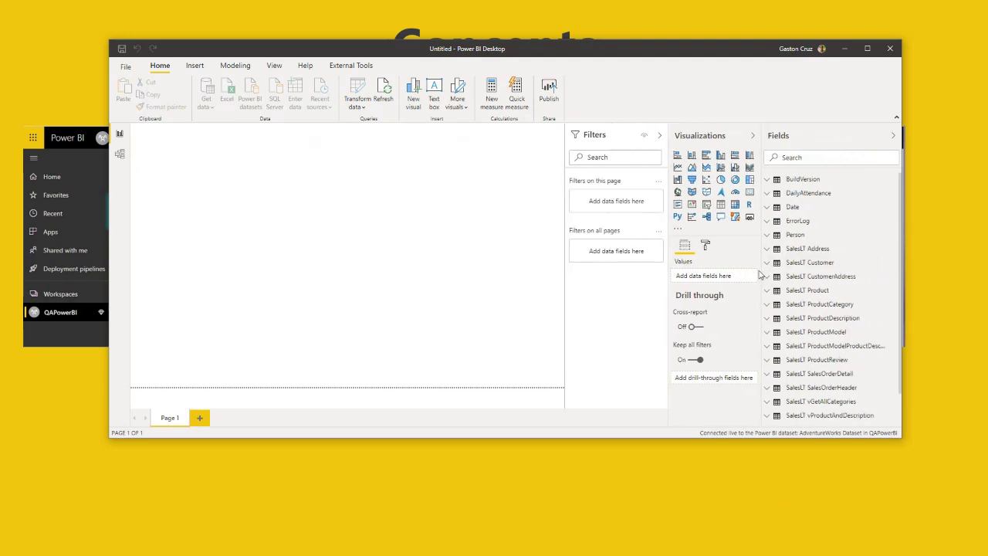
scroll(812, 350, "down", 1)
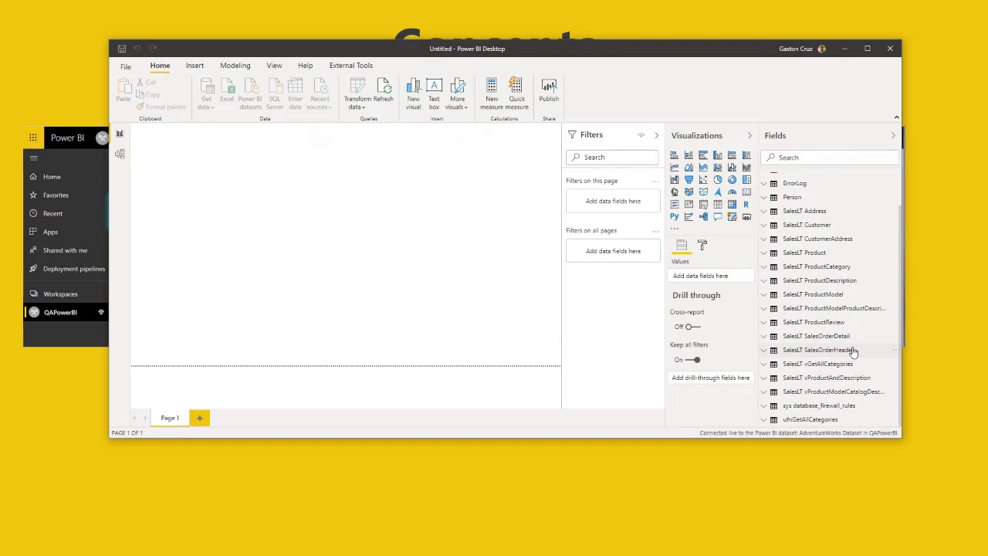
left_click(849, 351)
scroll(839, 368, "down", 4)
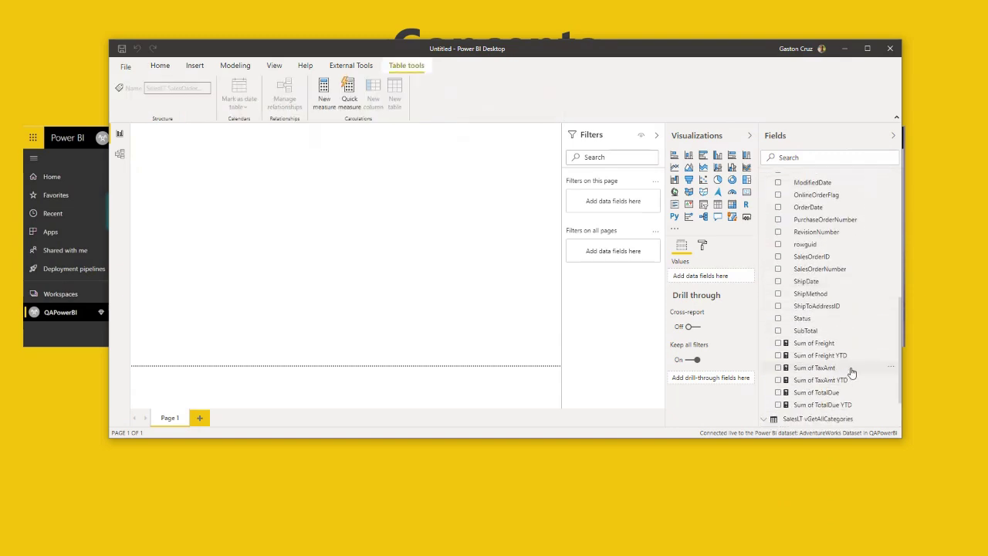
left_click_drag(819, 368, 653, 318)
left_click_drag(814, 393, 316, 246)
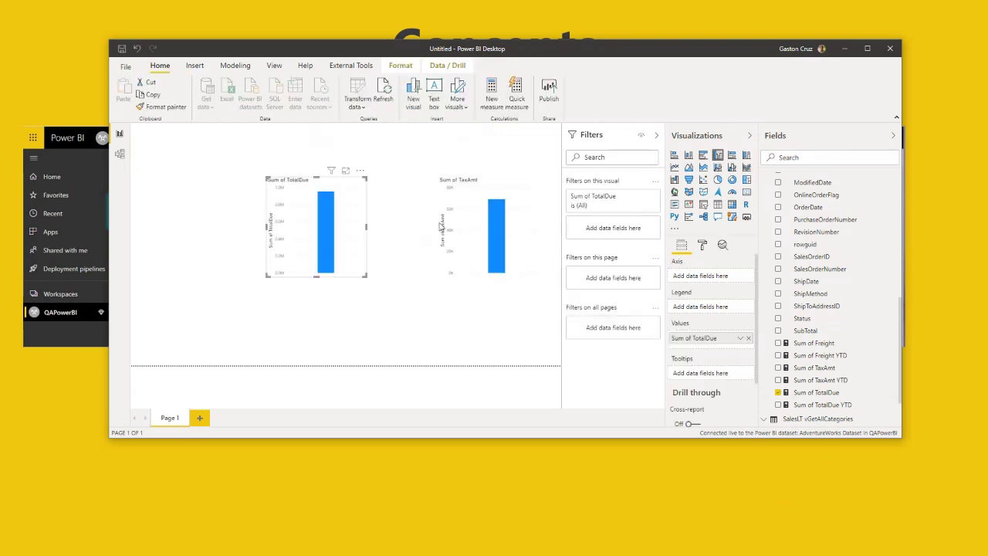
- Convert the Sum of TaxAmt and Sum of TotalDue column charts into card visuals
left_click(526, 202)
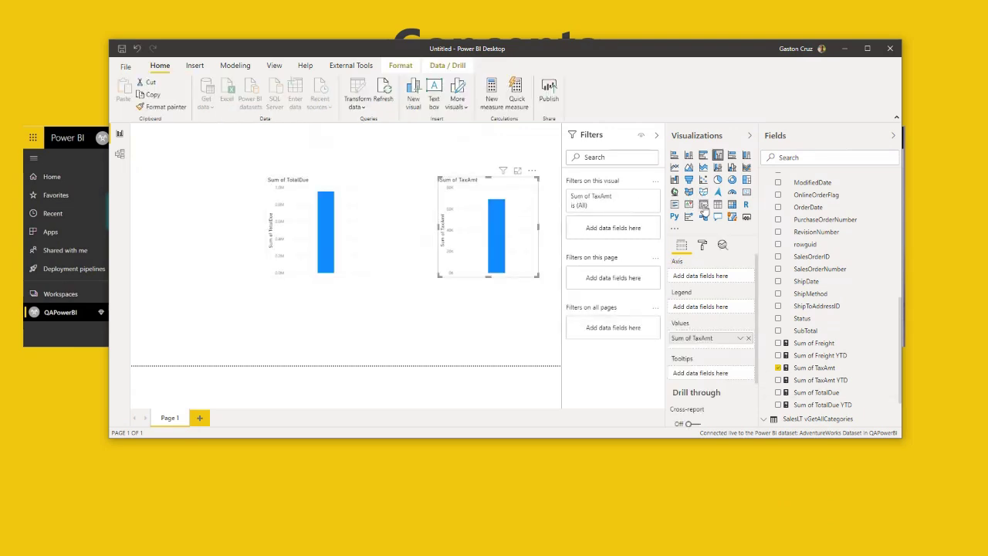
left_click(745, 191)
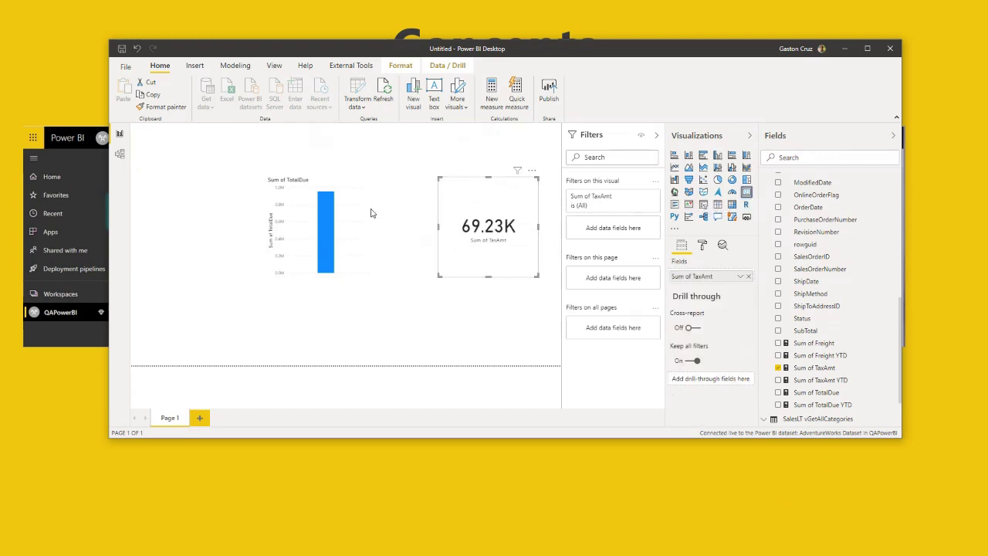
left_click(363, 216)
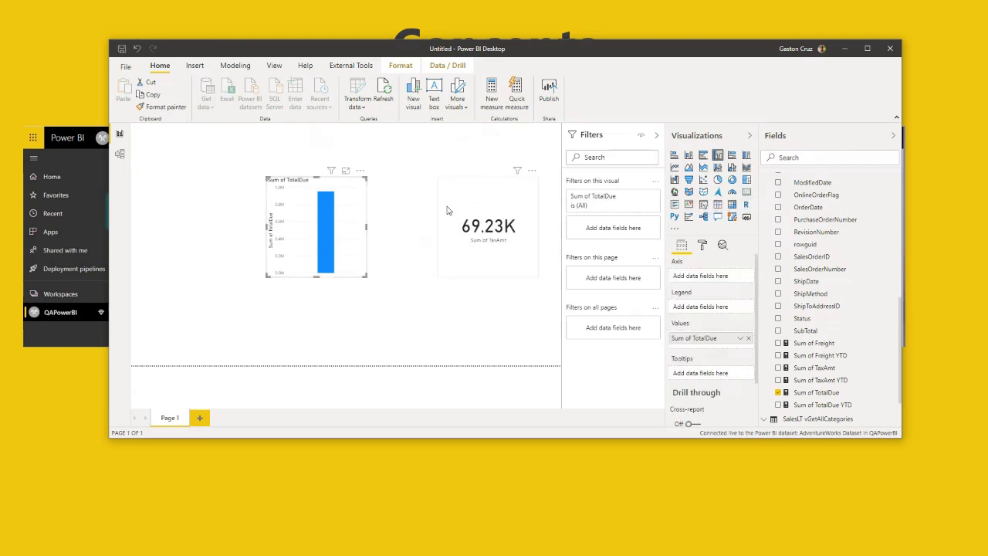
left_click(746, 192)
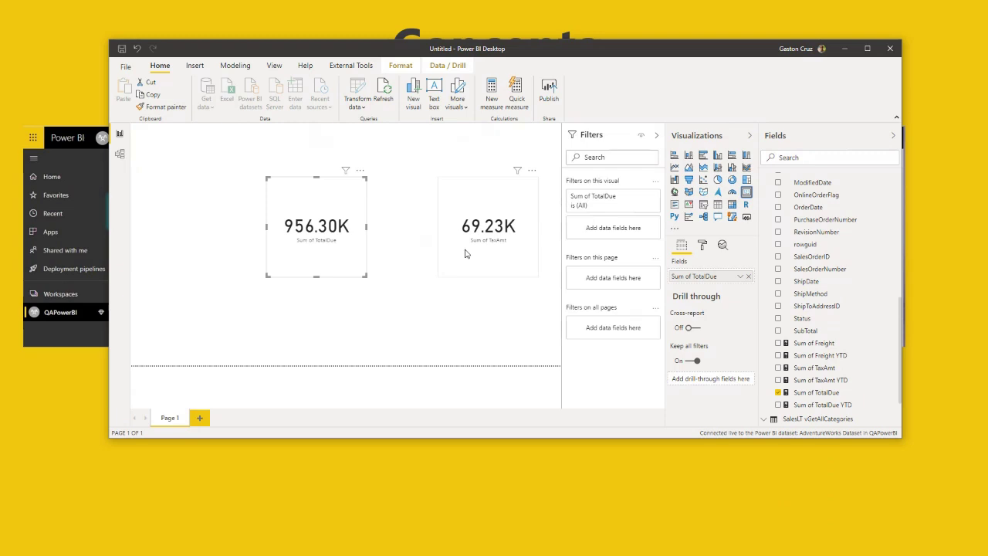
- Leave the report, switch to the Azure portal and examine the server name of the analyticsserver Analysis Services resource
left_click(890, 48)
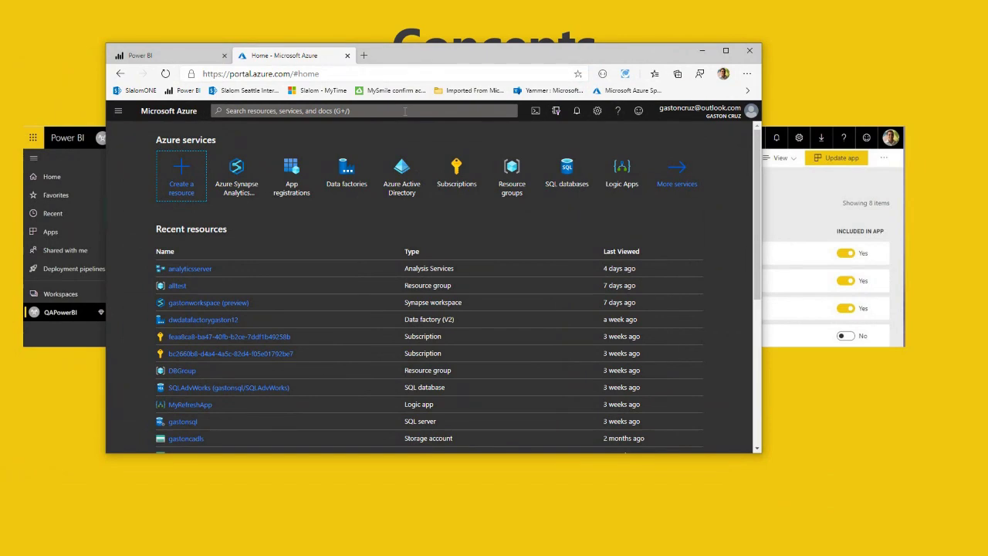
left_click(185, 270)
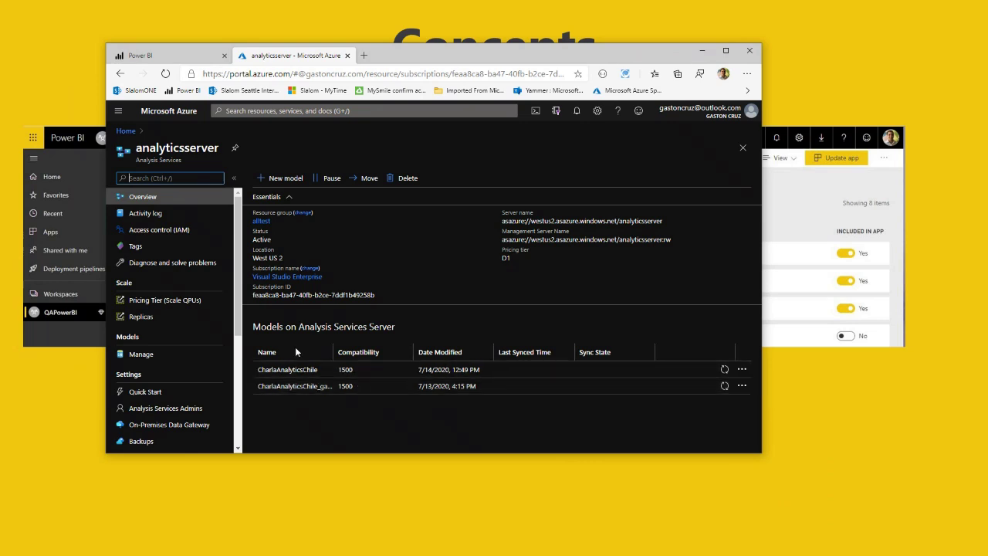
left_click_drag(502, 220, 664, 218)
left_click(741, 221)
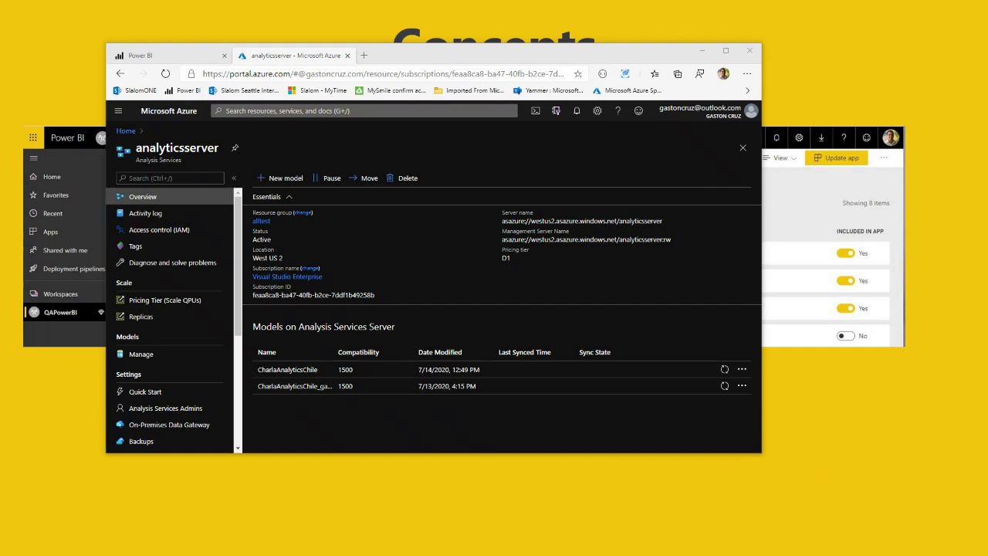
- Switch to SQL Server Management Studio, view the Analysis Services connection settings and cancel the dialog
left_click_drag(0, 135, 579, 50)
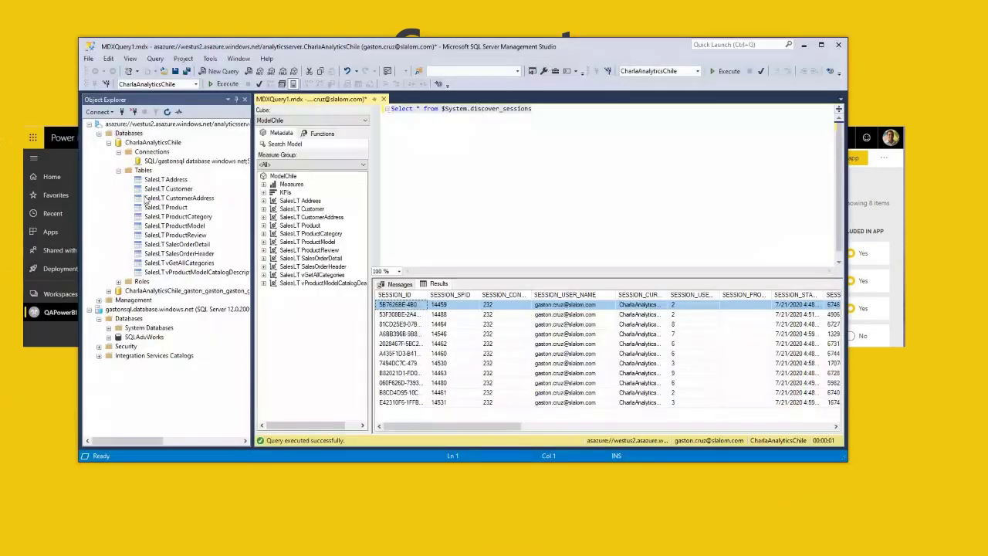
left_click(103, 113)
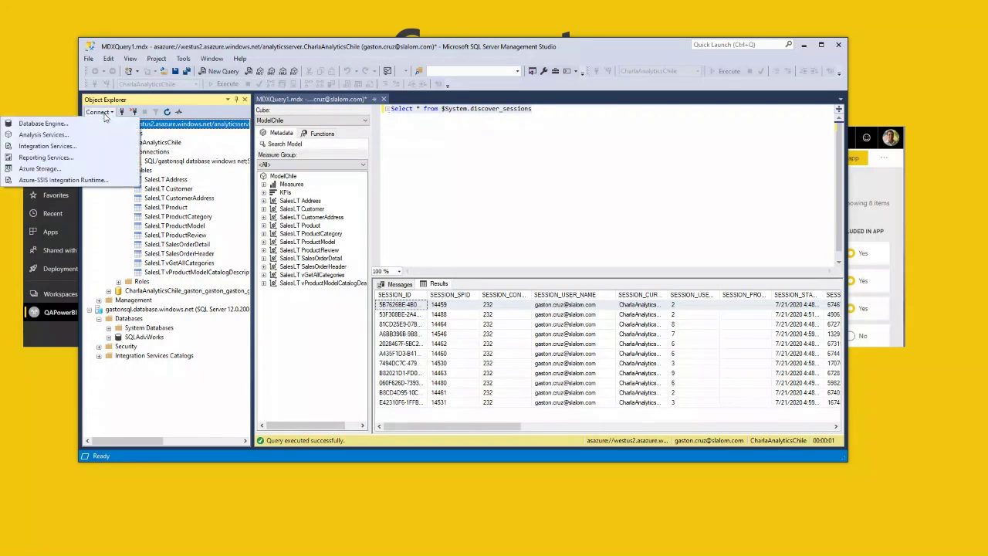
left_click(64, 136)
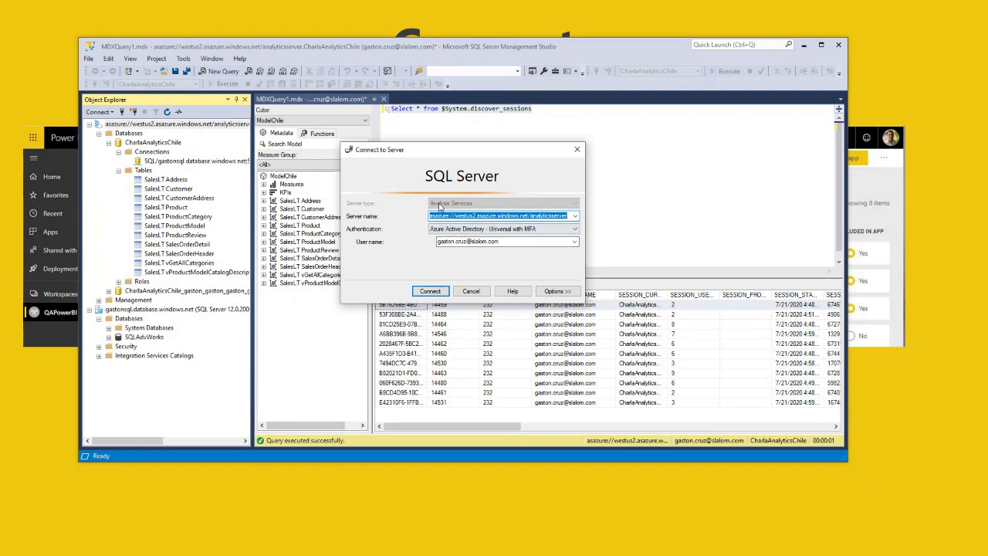
left_click(469, 291)
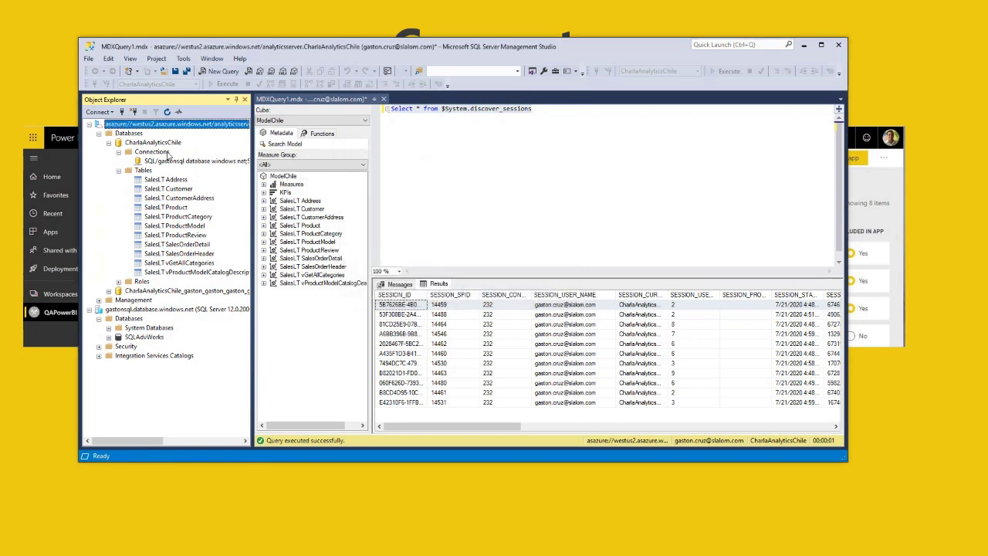
- Collapse and re-expand the CharlaAnalyticsChile database, and inspect its Connections folder and SQL data source
left_click(109, 142)
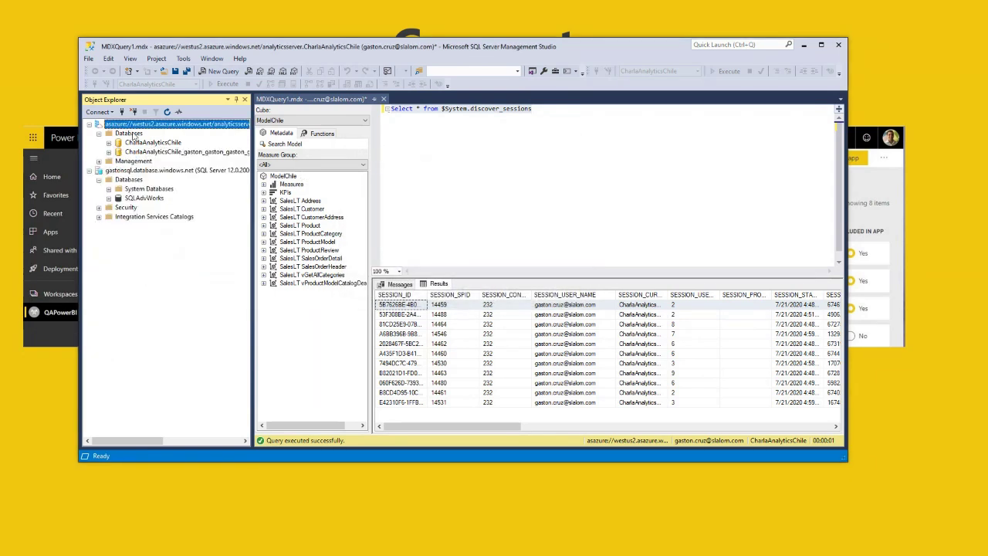
left_click(137, 143)
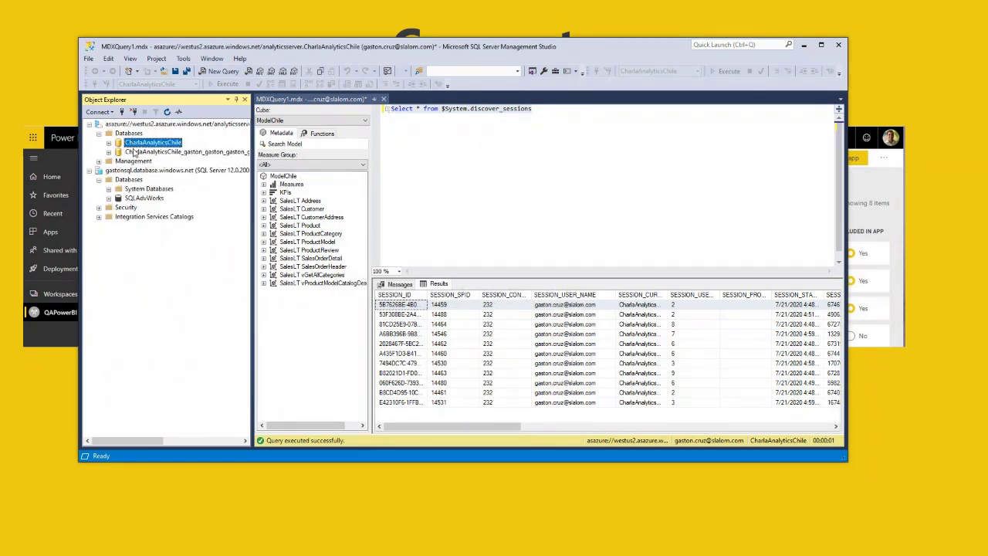
left_click(109, 143)
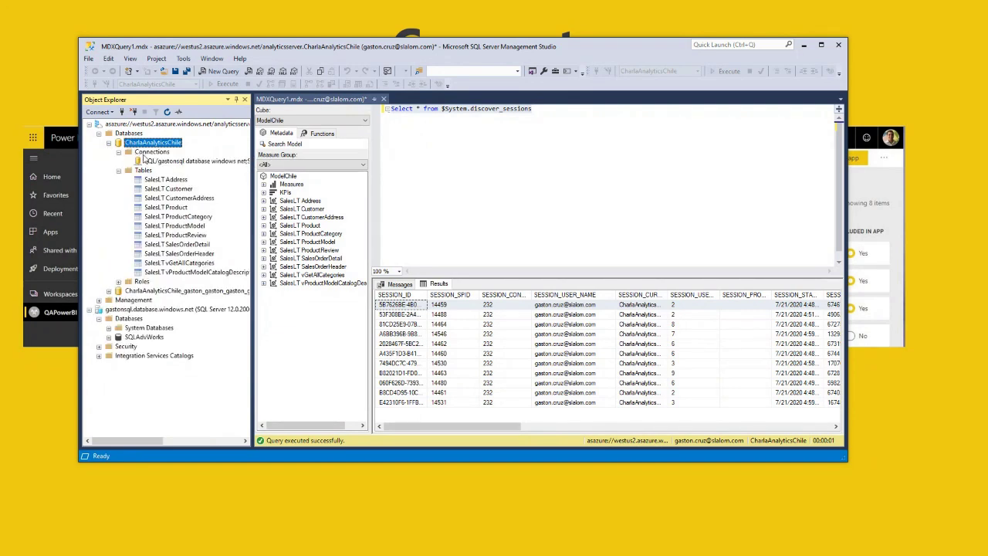
left_click(143, 153)
left_click(187, 162)
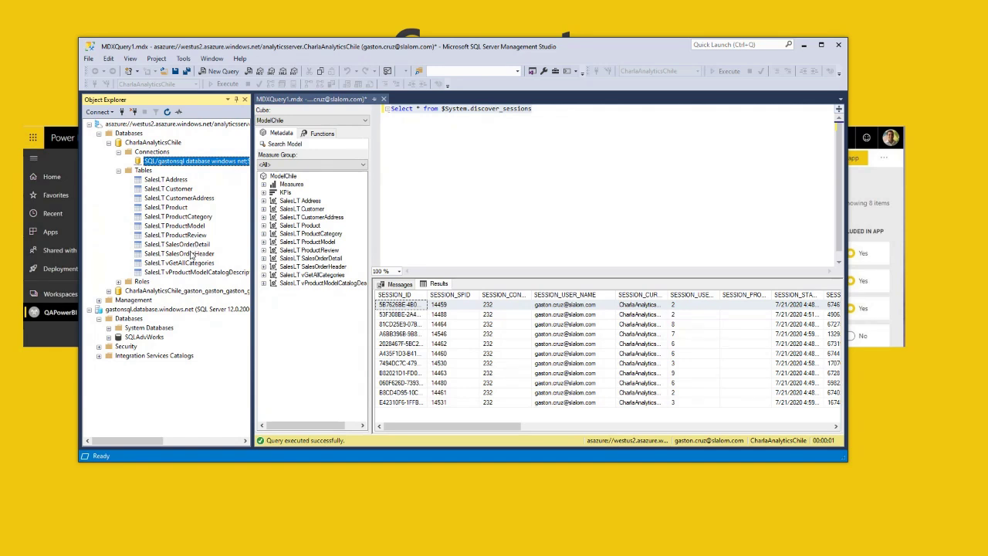
- View the partitions of the SalesLT SalesOrderDetail table in CharlaAnalyticsChile and close the dialog without changes
left_click(190, 254)
left_click(186, 245)
right_click(186, 245)
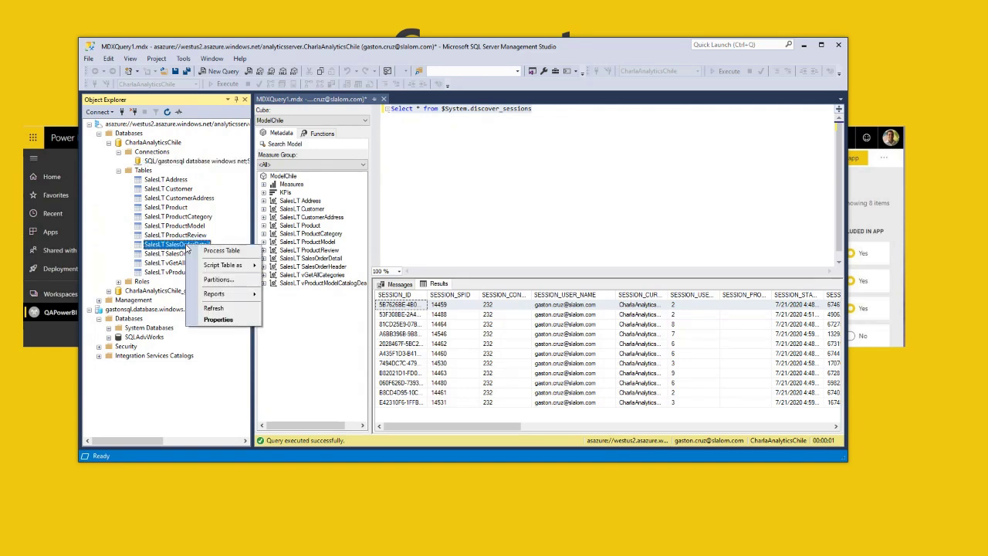
left_click(213, 279)
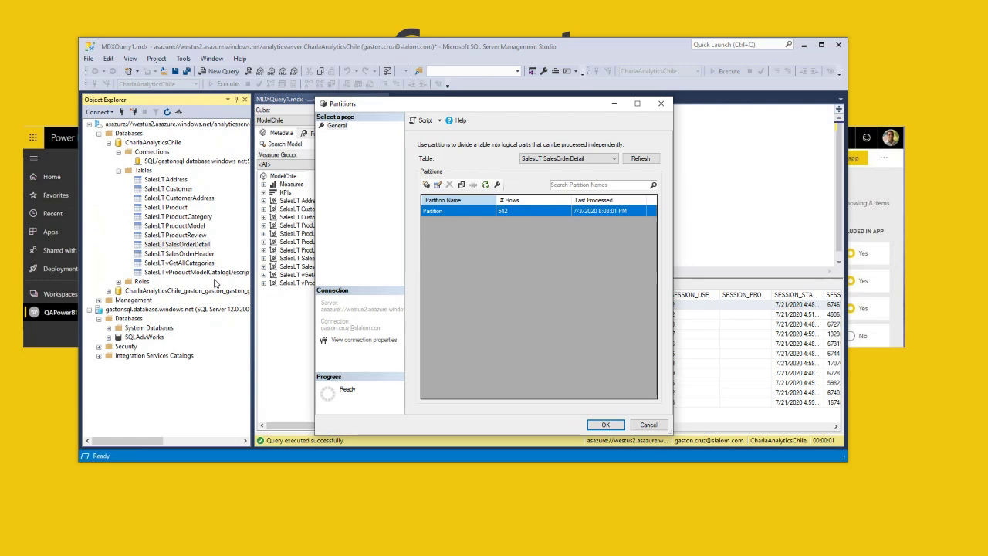
left_click(652, 426)
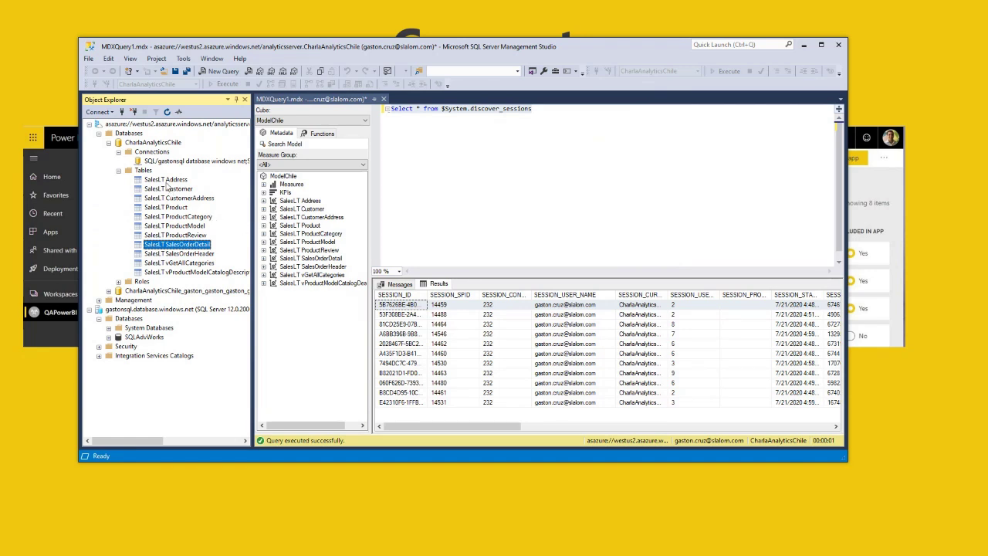
- Look through the SalesLT Address, Customer, Product and ProductCategory tables of CharlaAnalyticsChile, and select the database itself
left_click(166, 182)
left_click(166, 189)
left_click(166, 207)
left_click(166, 218)
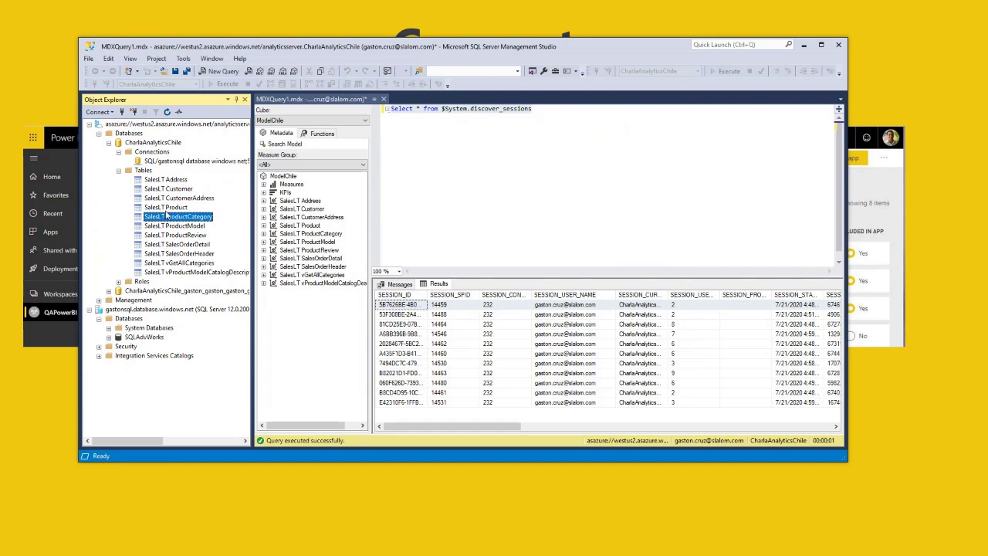
left_click(142, 145)
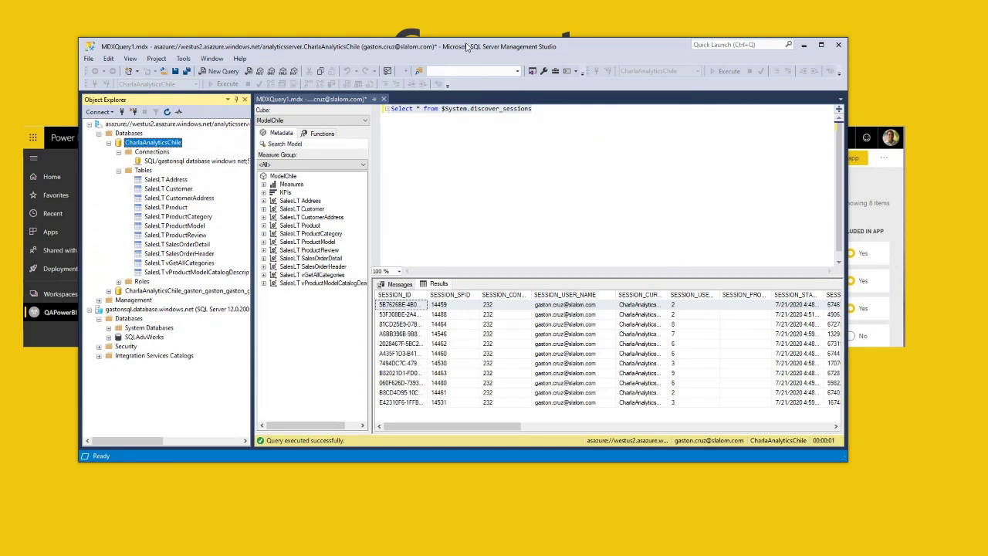
left_click_drag(463, 47, 386, 59)
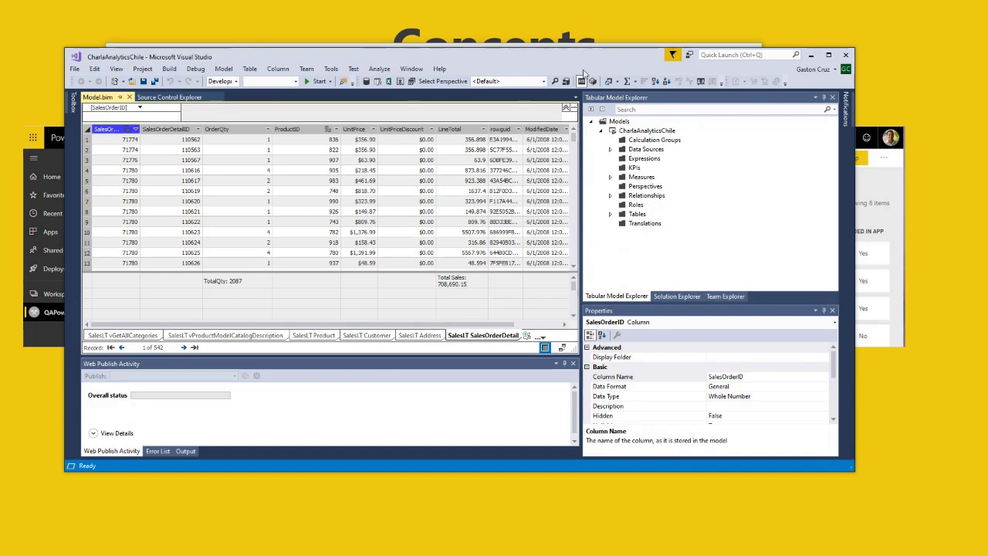
- Switch to Visual Studio, view the Analysis Services Tabular project templates for a new project and cancel the dialog
left_click(74, 69)
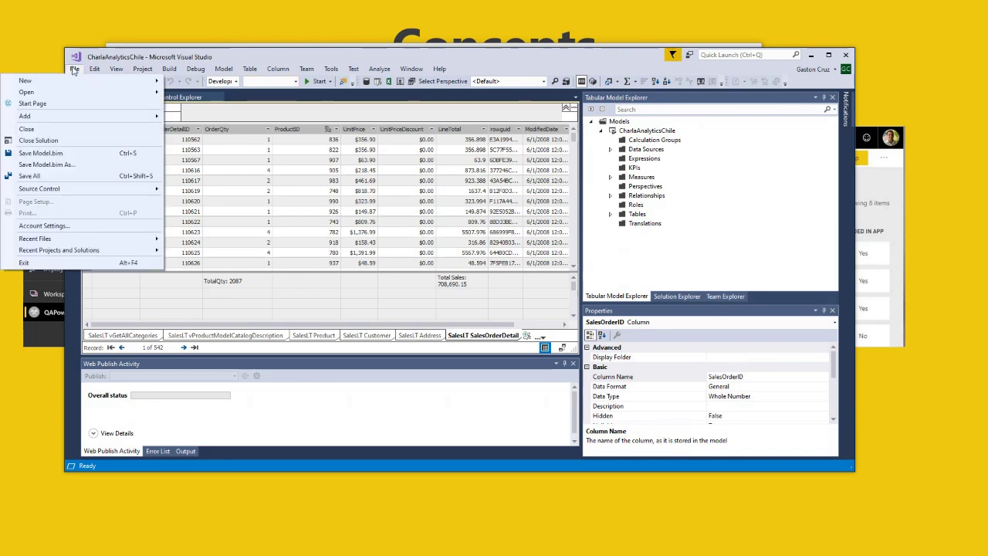
mouse_move(73, 81)
left_click(184, 82)
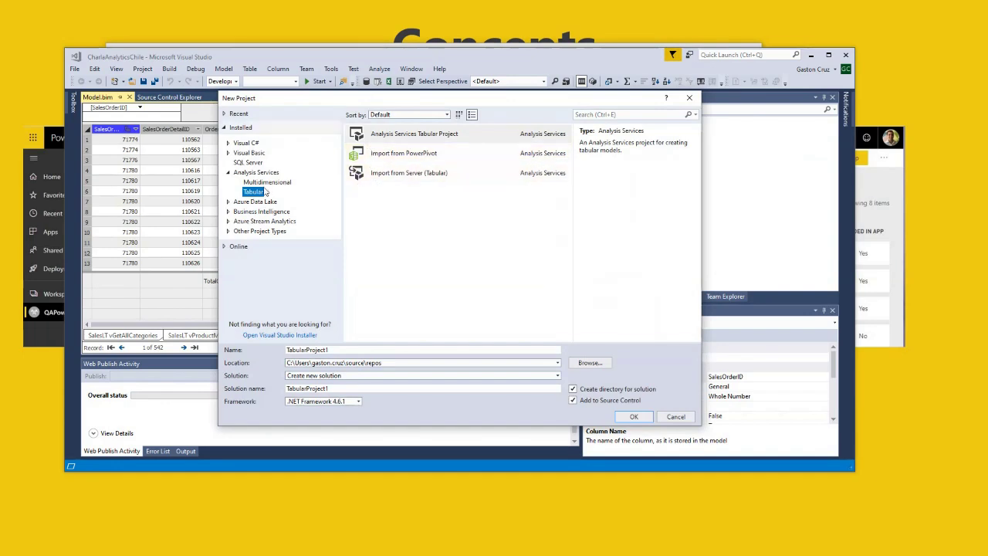
left_click(384, 141)
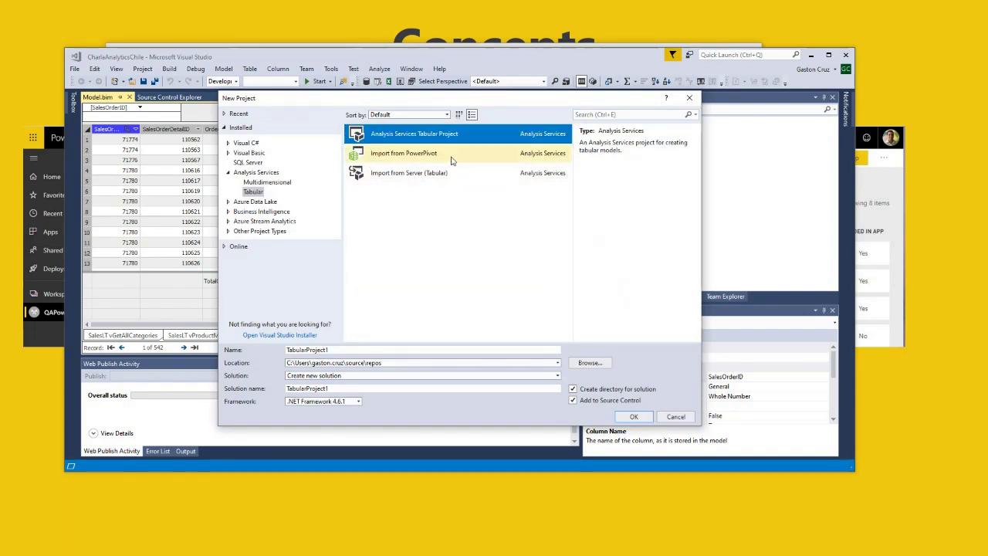
left_click(676, 417)
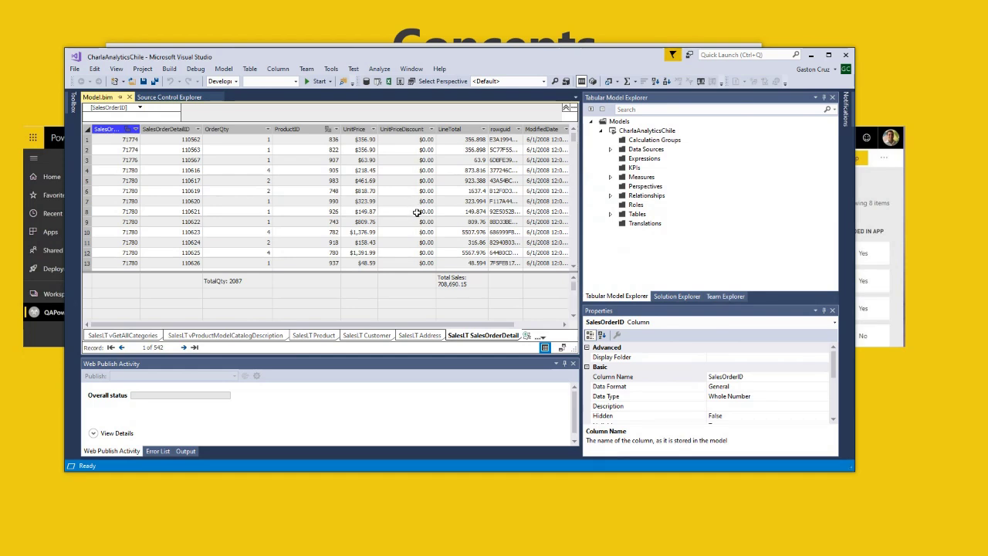
- Examine the source types offered for importing from a data source into the CharlaAnalyticsChile model, and cancel without connecting
left_click(639, 156)
right_click(640, 157)
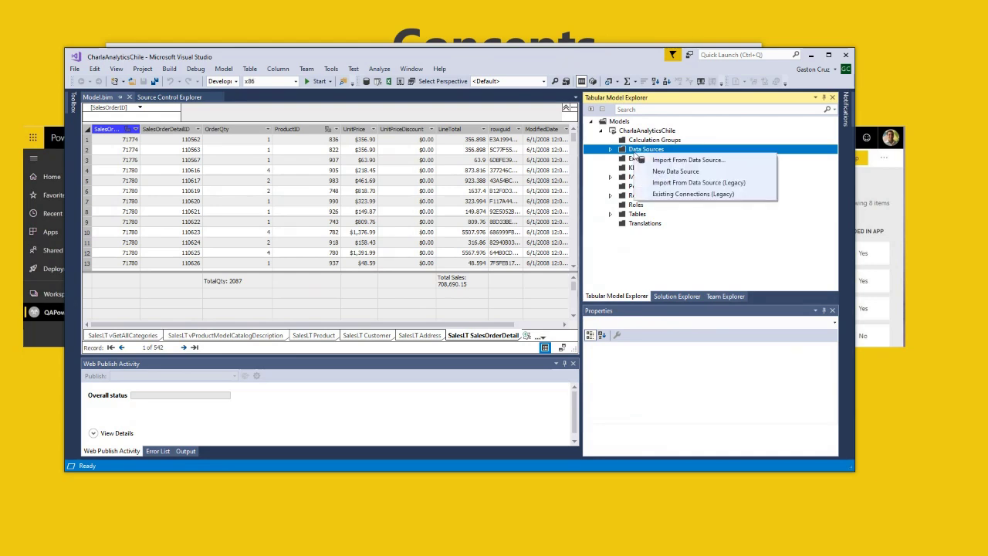
left_click(673, 164)
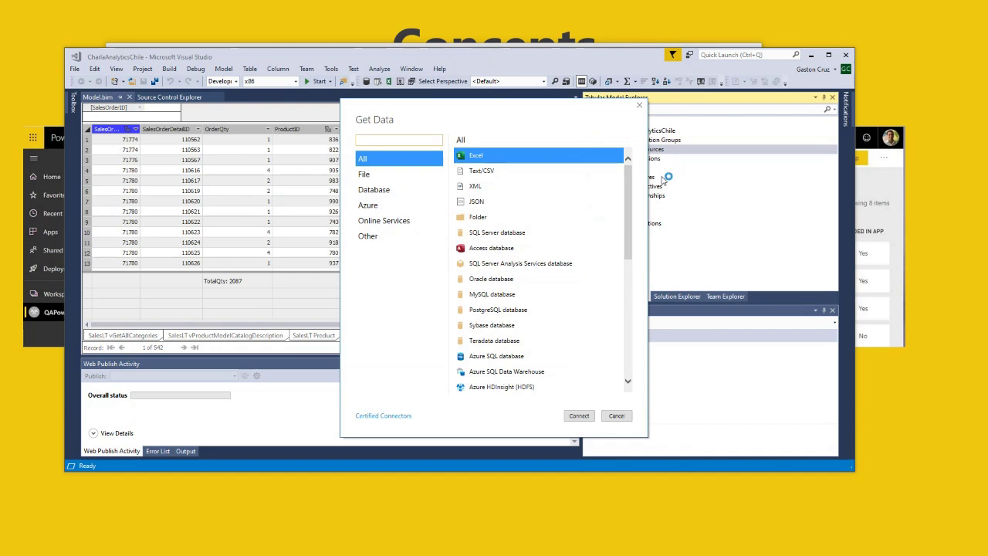
left_click_drag(502, 115, 351, 106)
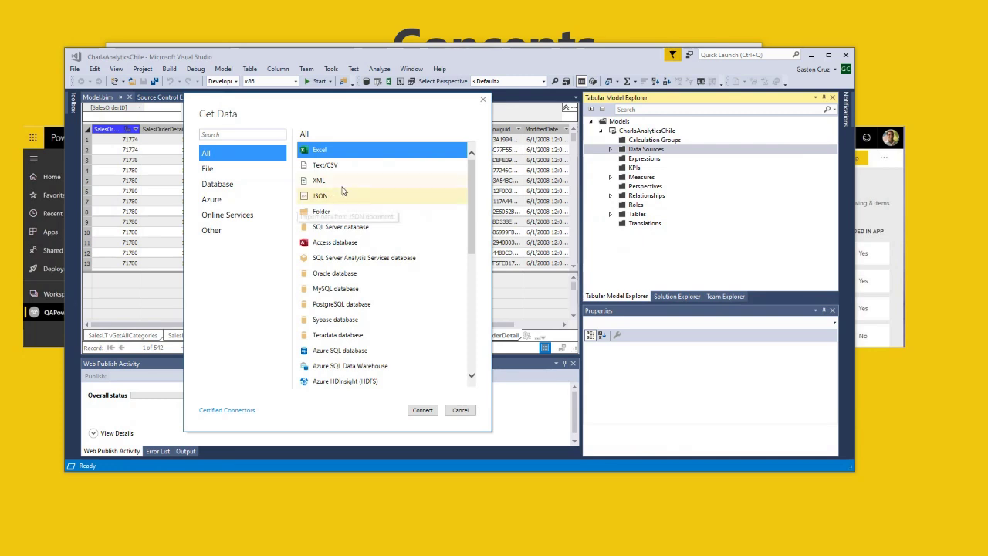
scroll(367, 290, "down", 1)
scroll(367, 291, "down", 5)
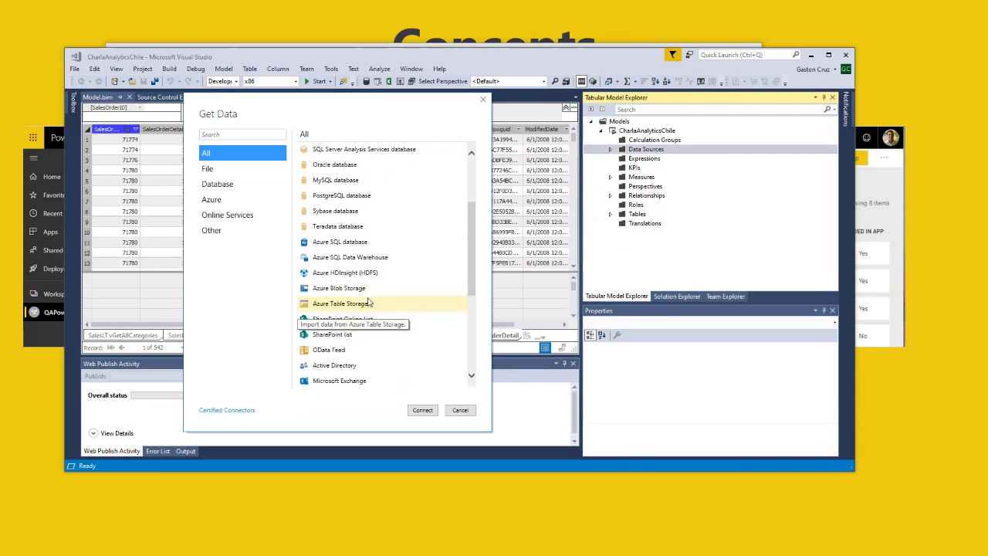
scroll(374, 320, "down", 1)
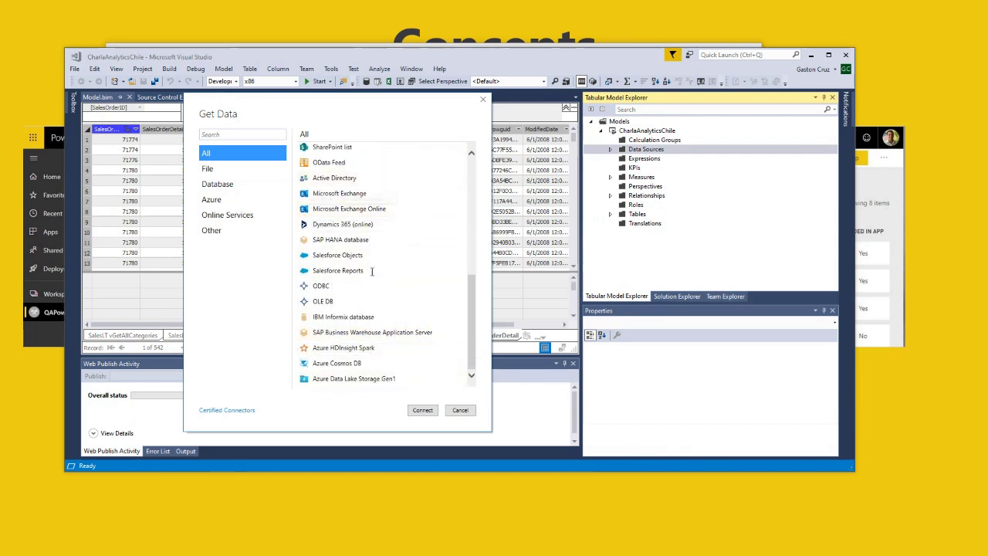
scroll(368, 286, "up", 5)
scroll(367, 296, "up", 2)
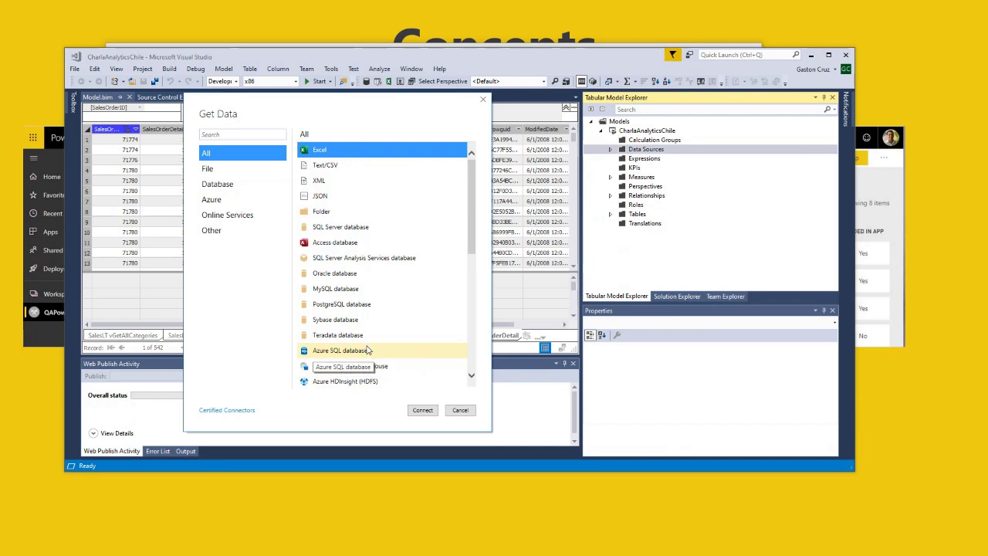
scroll(386, 308, "down", 3)
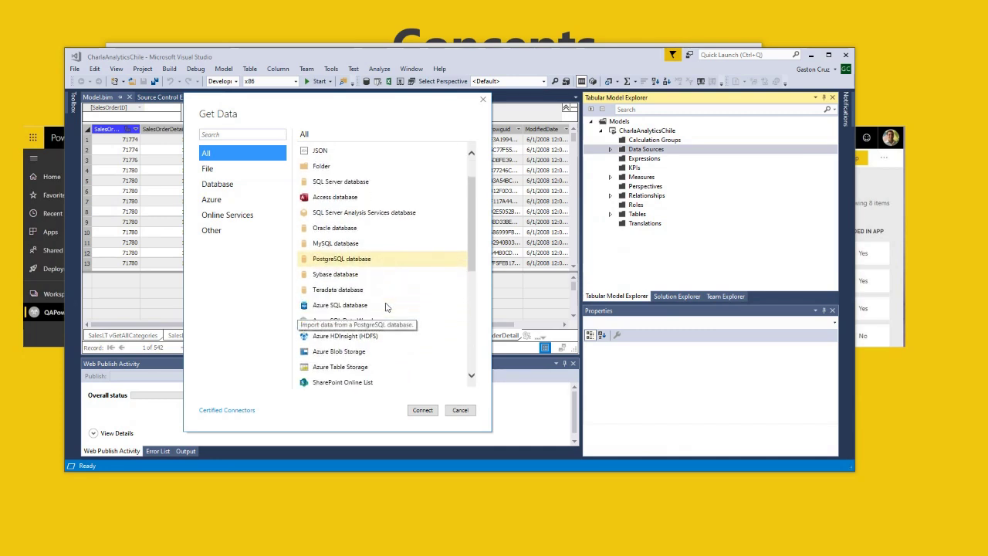
scroll(388, 308, "down", 1)
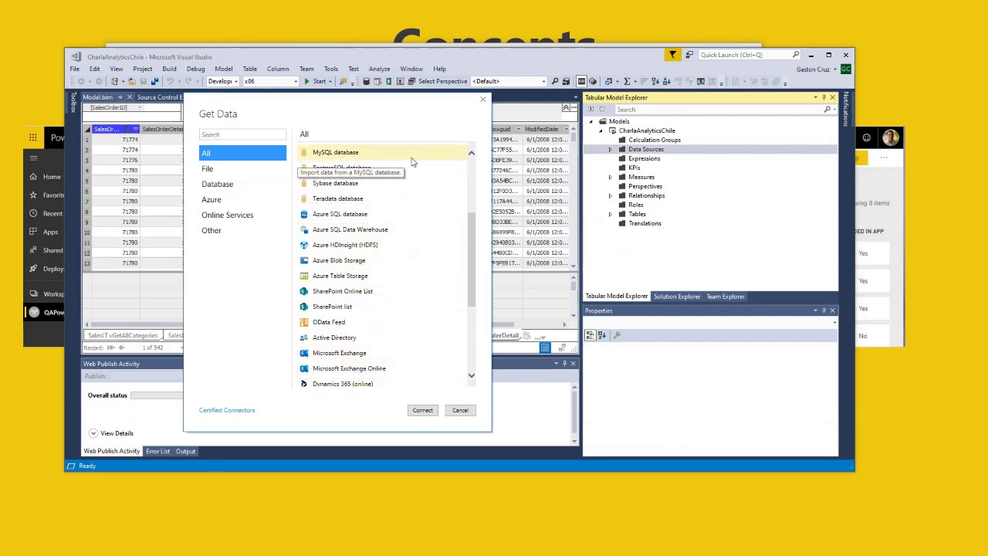
left_click(459, 411)
- Start importing new tables from the model's existing SQLAdvWorks data source, connecting with database credentials by entering the user name and password
left_click(612, 150)
left_click(677, 159)
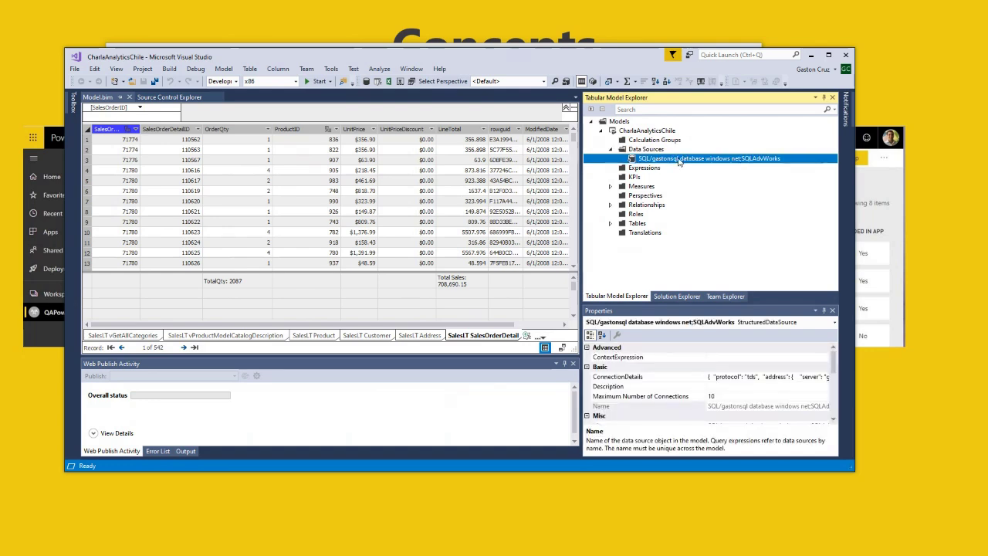
right_click(679, 161)
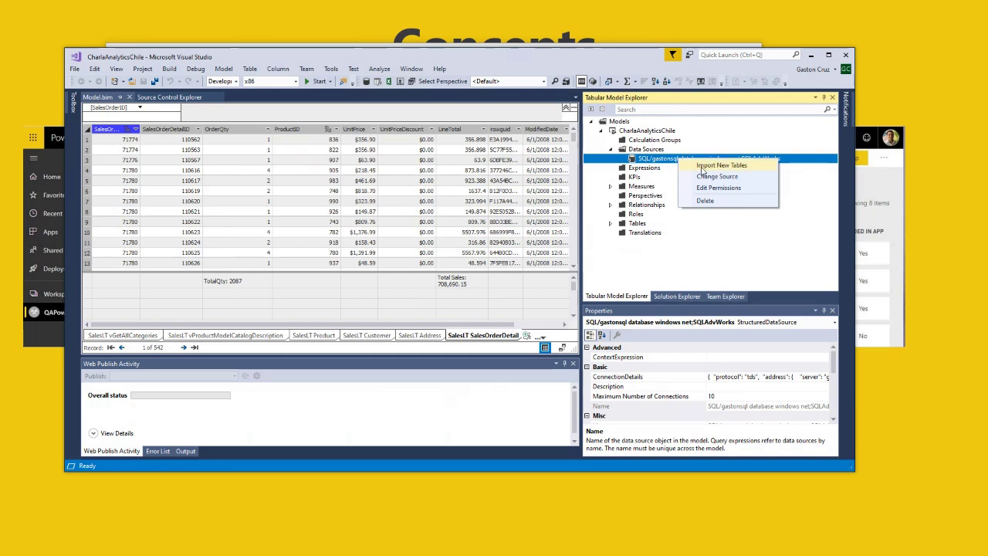
left_click(704, 166)
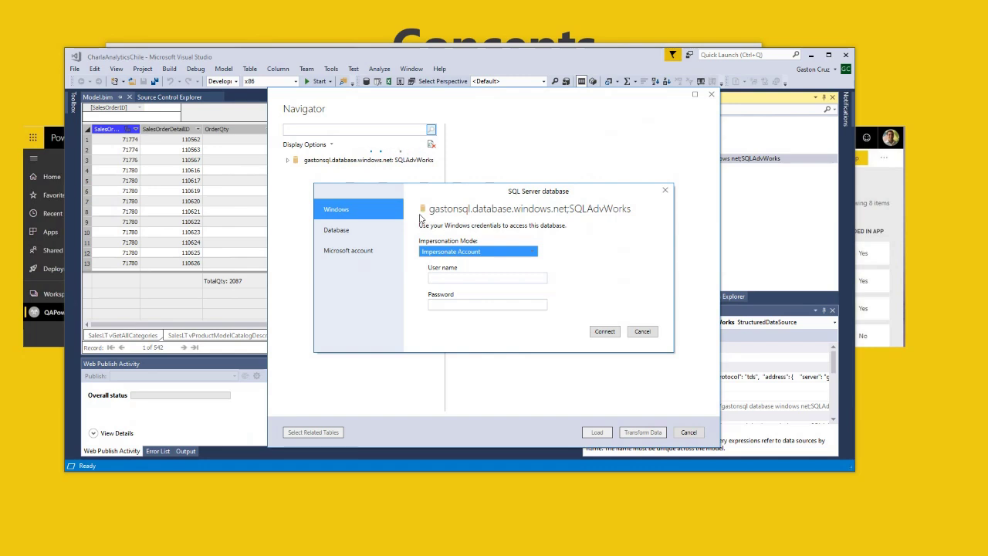
left_click(345, 238)
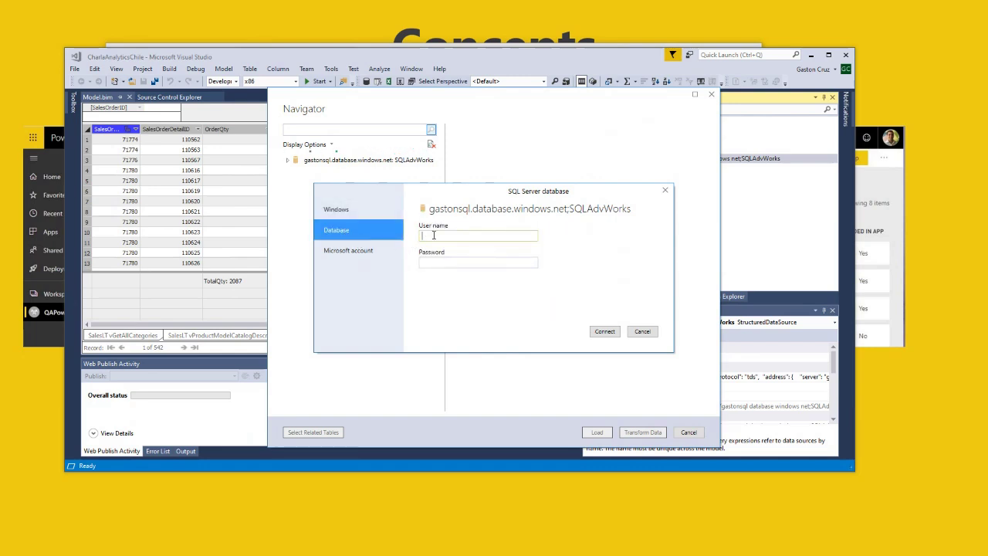
type("gaston")
key("Tab")
type("•••••••••")
left_click(604, 332)
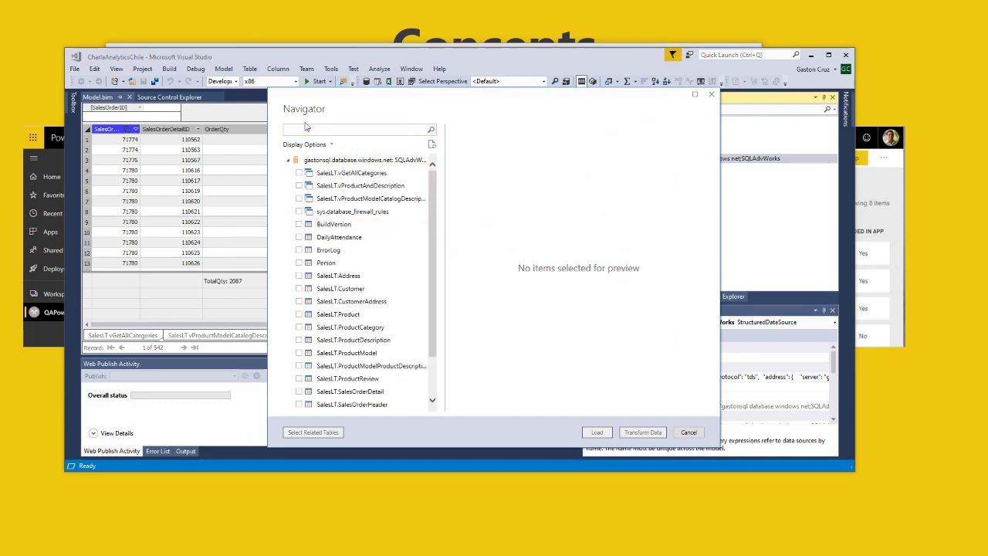
- Select the Person and SalesLT.ProductModel tables and load them into the Power Query Editor for transformation
scroll(326, 250, "down", 2)
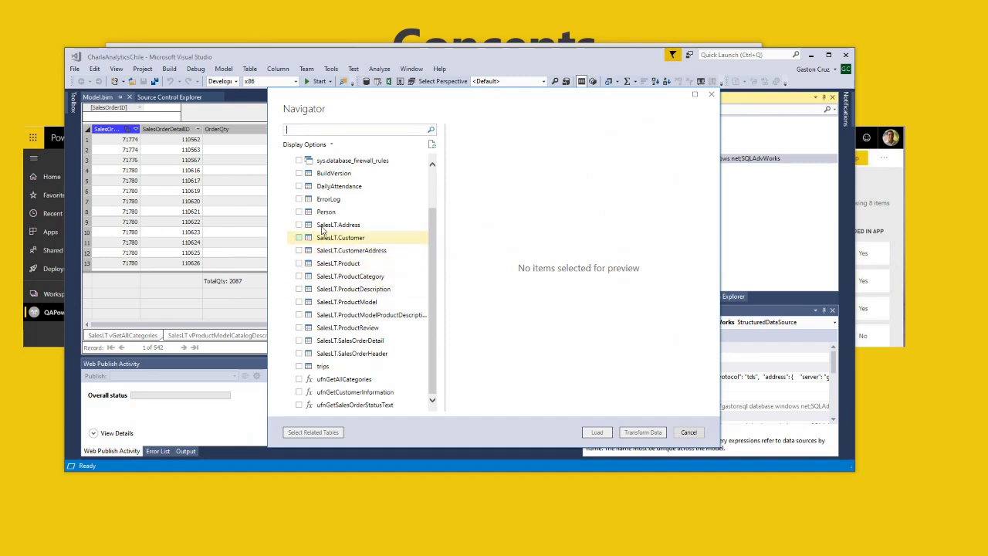
left_click(299, 212)
left_click(299, 302)
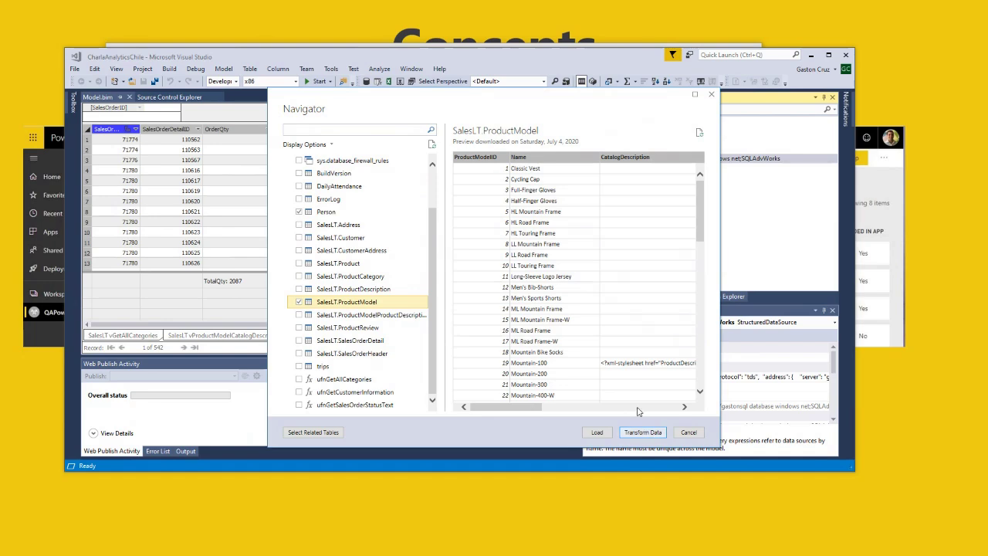
left_click(645, 434)
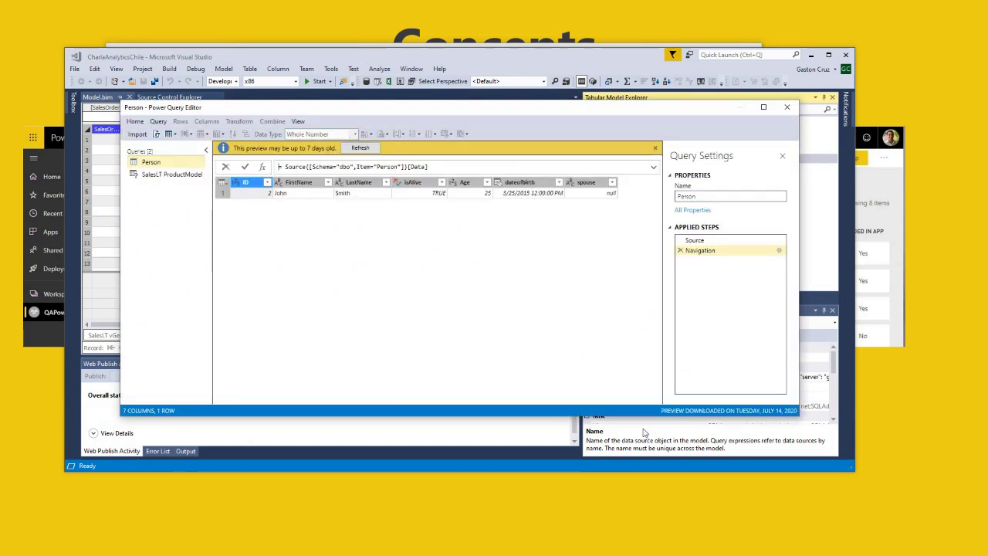
- Open the SalesLT ProductModel query, select its rowguid column and view the available table transformations without applying any
left_click(166, 176)
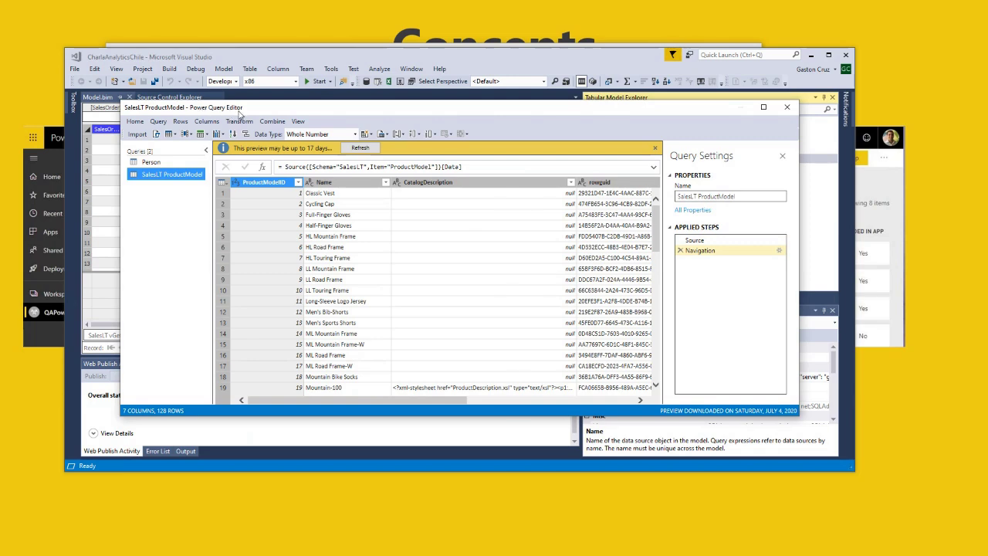
left_click(336, 205)
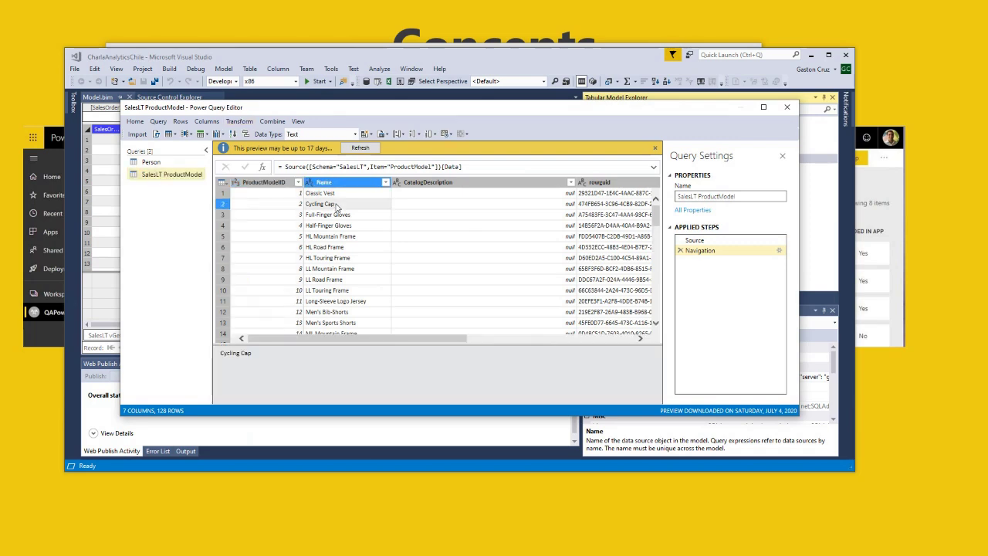
key("Right")
key("Right")
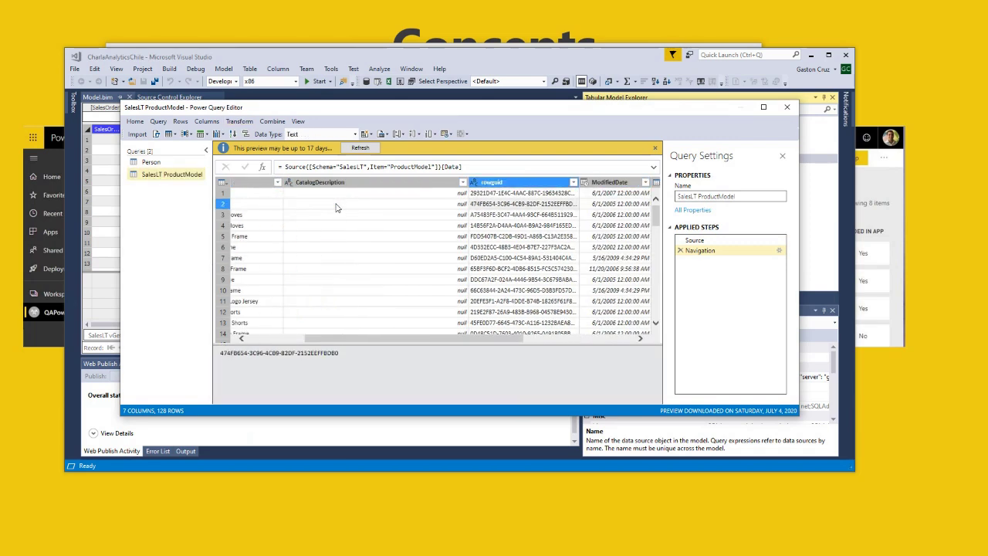
key("Up")
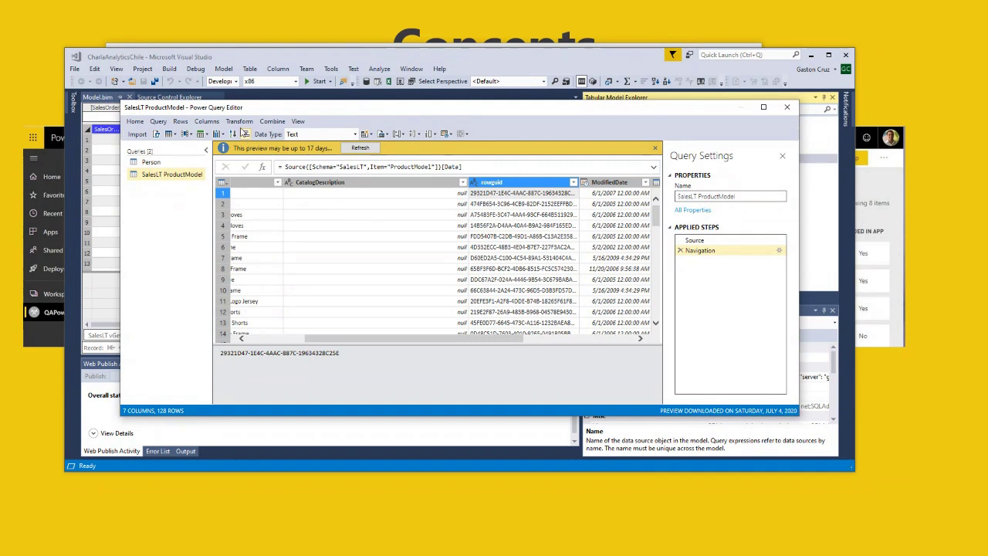
left_click(240, 122)
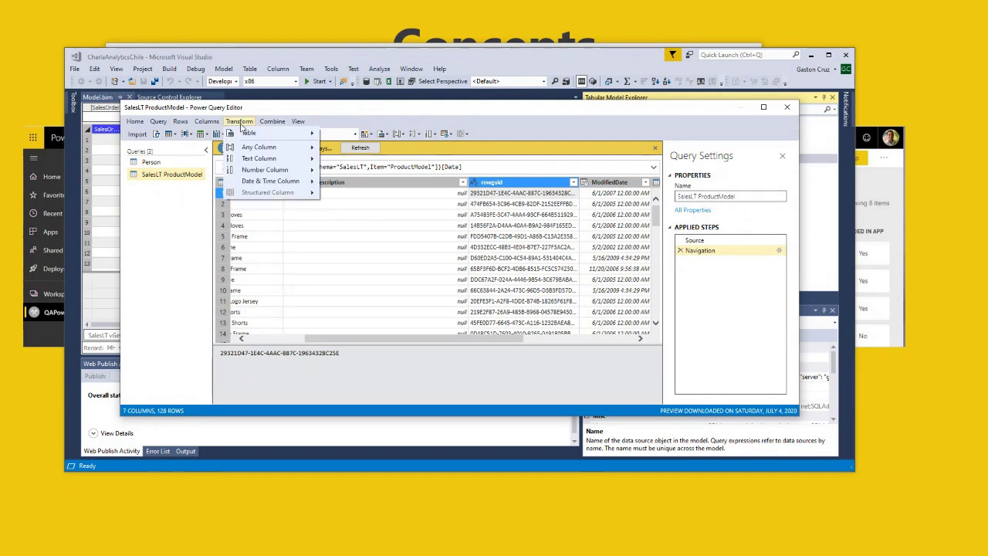
mouse_move(245, 136)
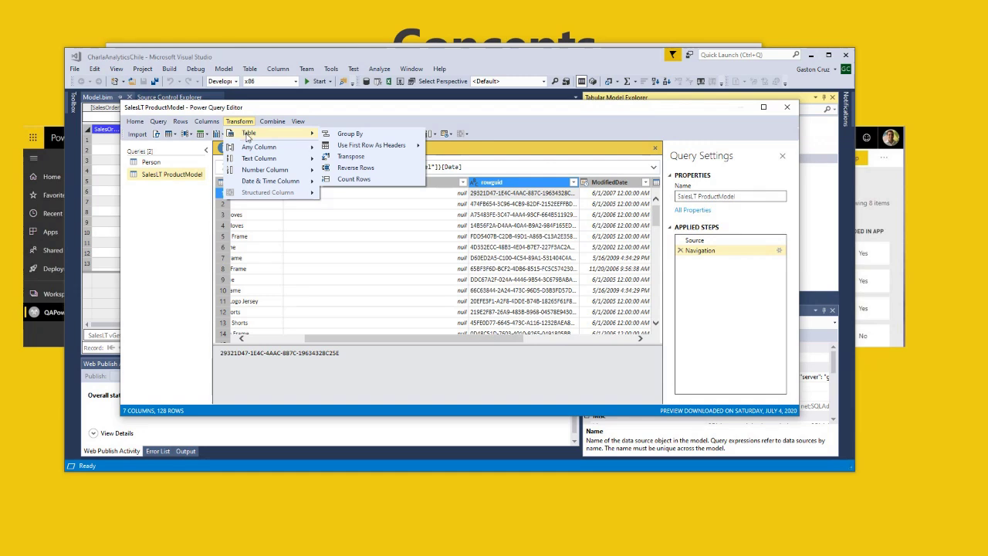
left_click(218, 139)
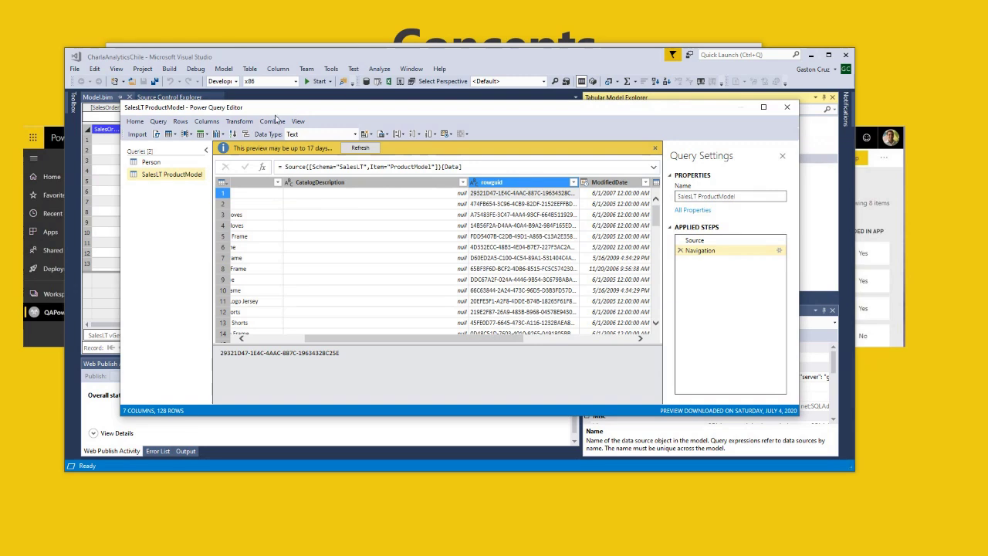
- Split the rowguid column by the custom delimiter "-" at each occurrence, and inspect the resulting columns
left_click(221, 135)
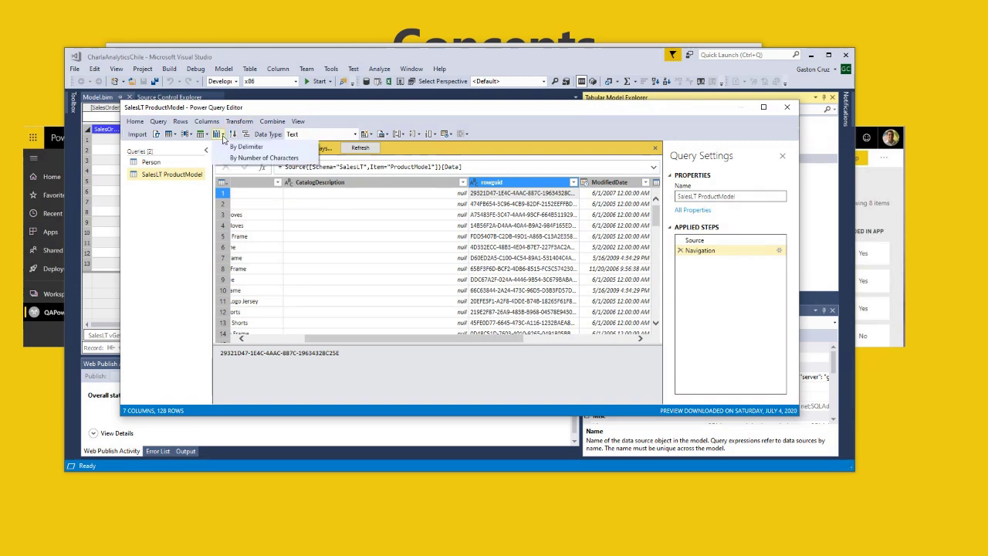
left_click(246, 147)
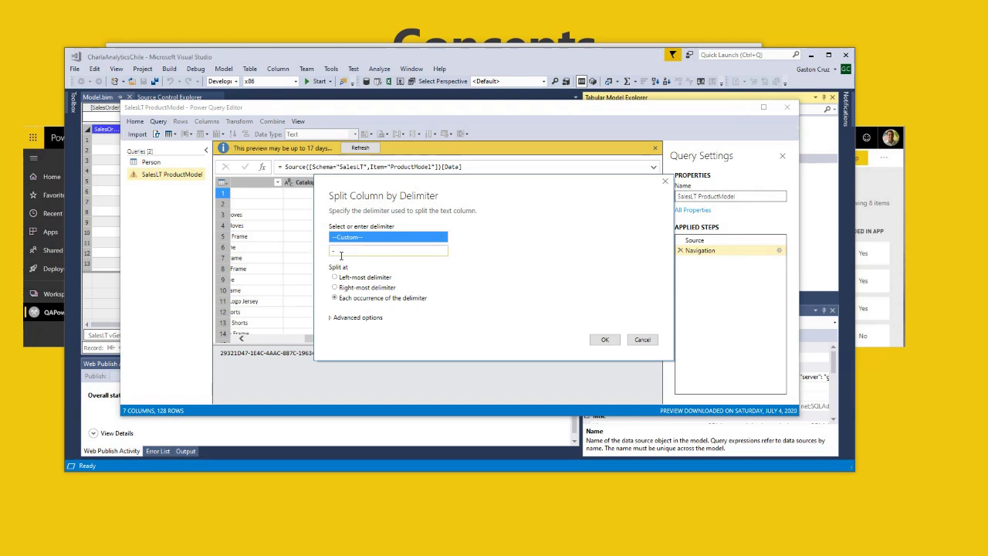
left_click(602, 343)
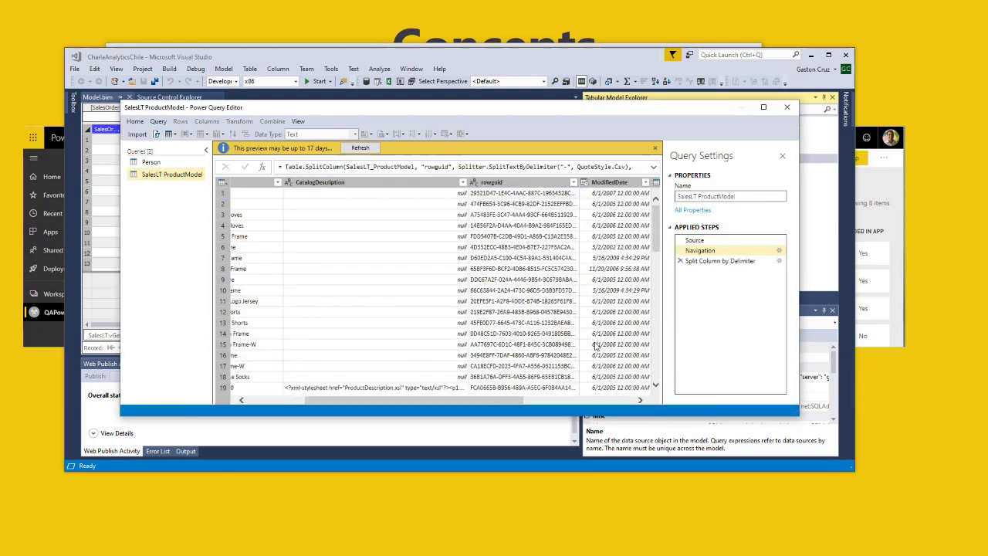
left_click(497, 180)
left_click(556, 189)
left_click(606, 181)
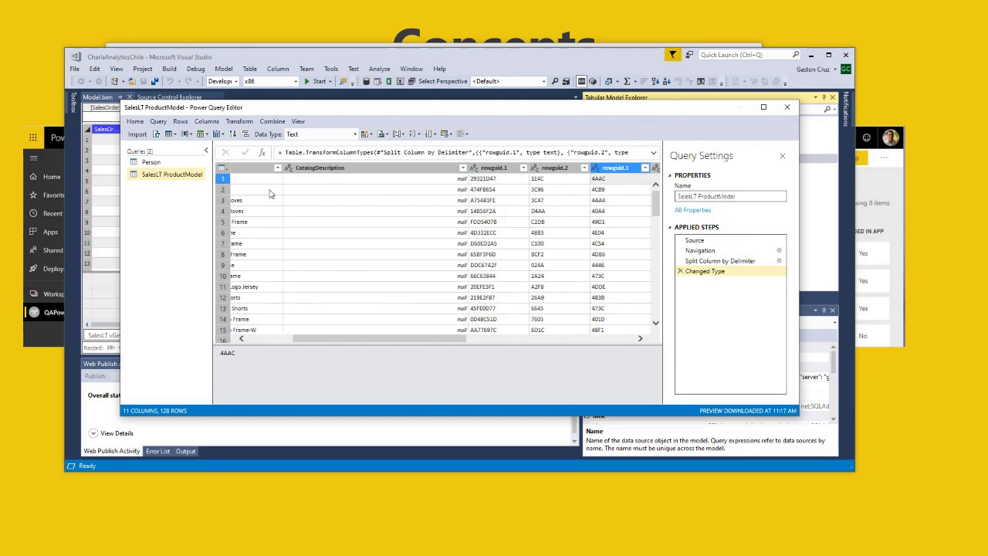
- Review the SalesLT ProductModel query's M code in the Advanced Editor, cancel without changes, and close the Power Query Editor
right_click(182, 178)
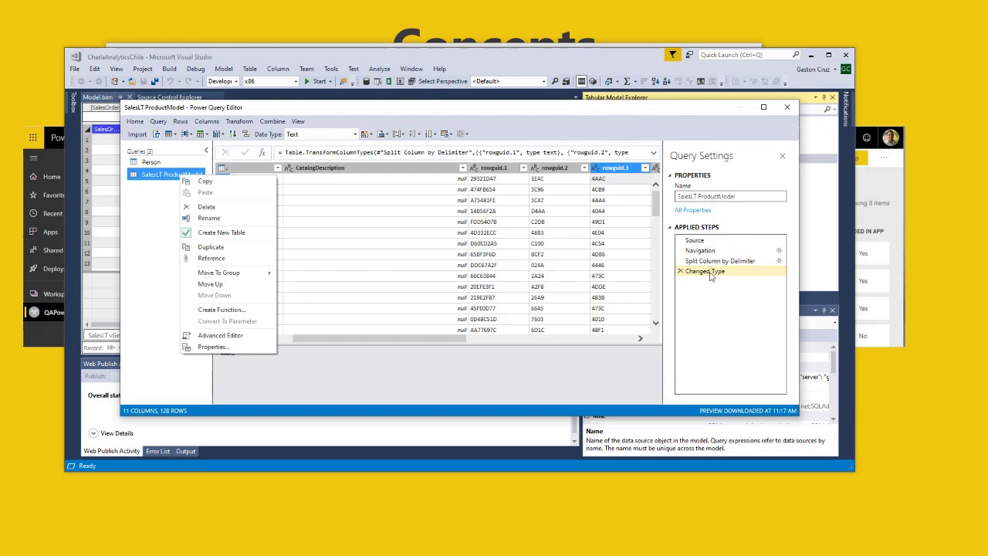
left_click(220, 337)
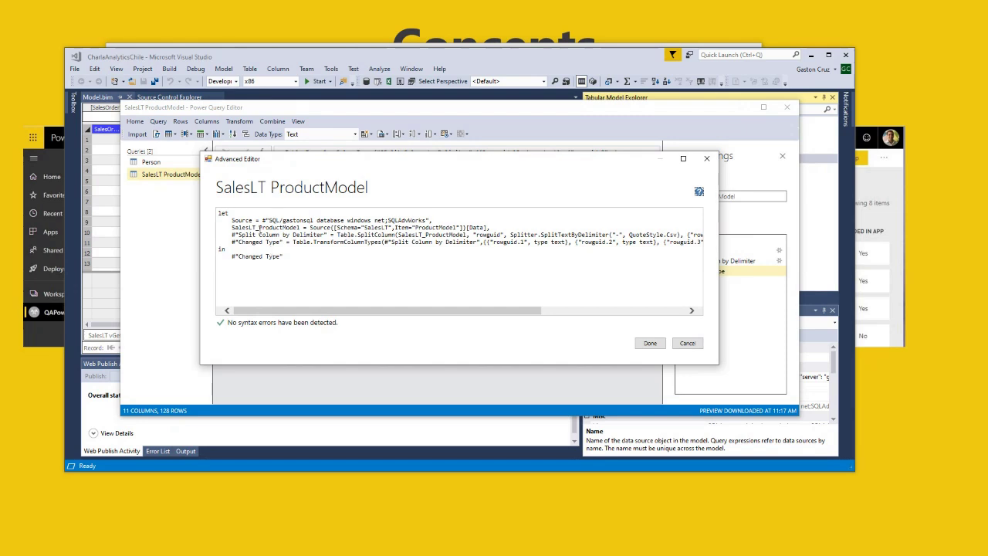
left_click_drag(221, 215, 283, 258)
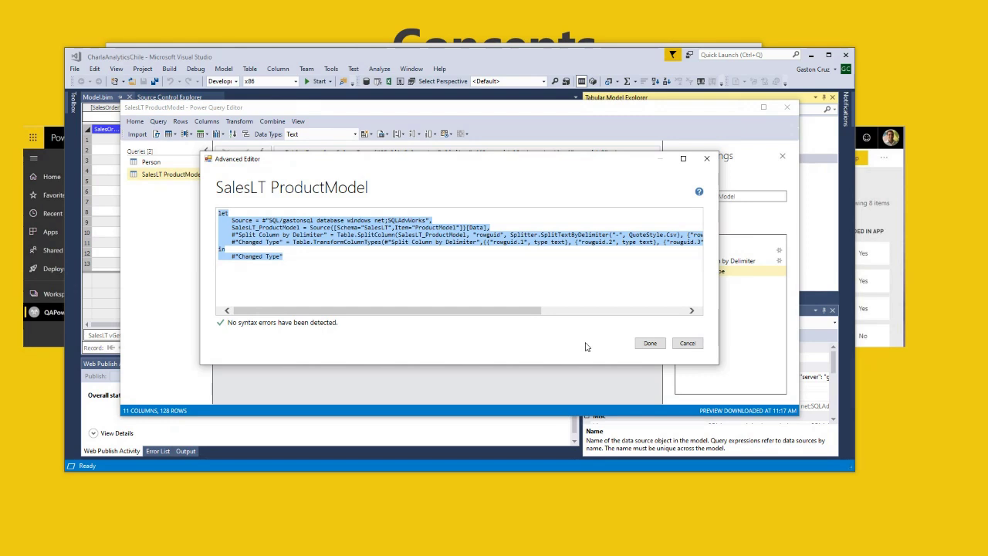
left_click(686, 343)
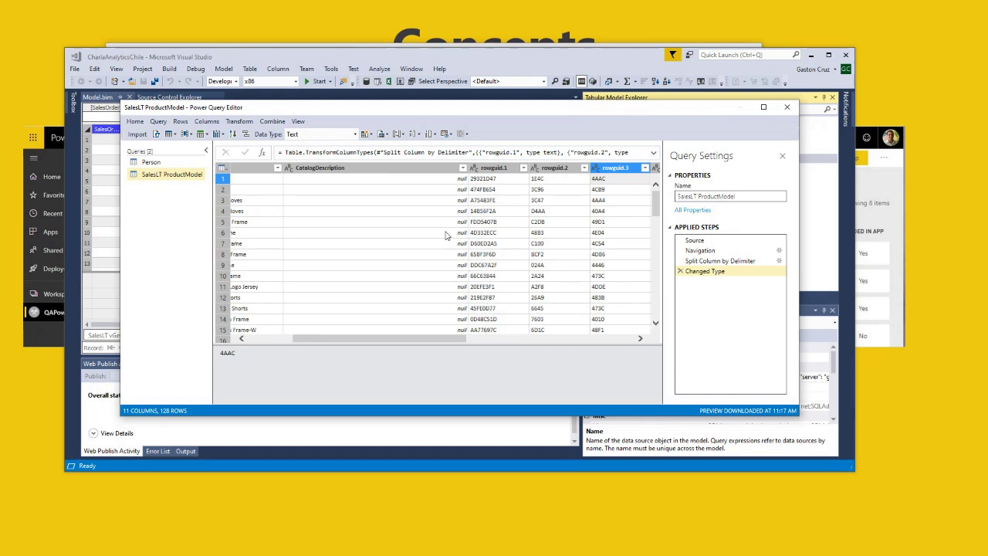
left_click(785, 110)
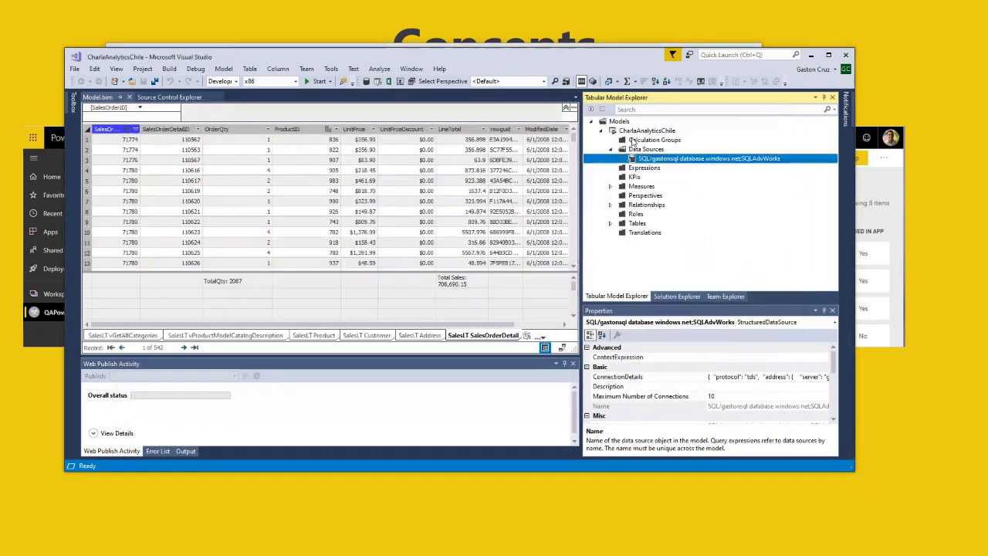
- Expand the model's measures and inspect the formulas of Total Sales and TotalQty in the SalesLT SalesOrderDetail table
left_click(641, 186)
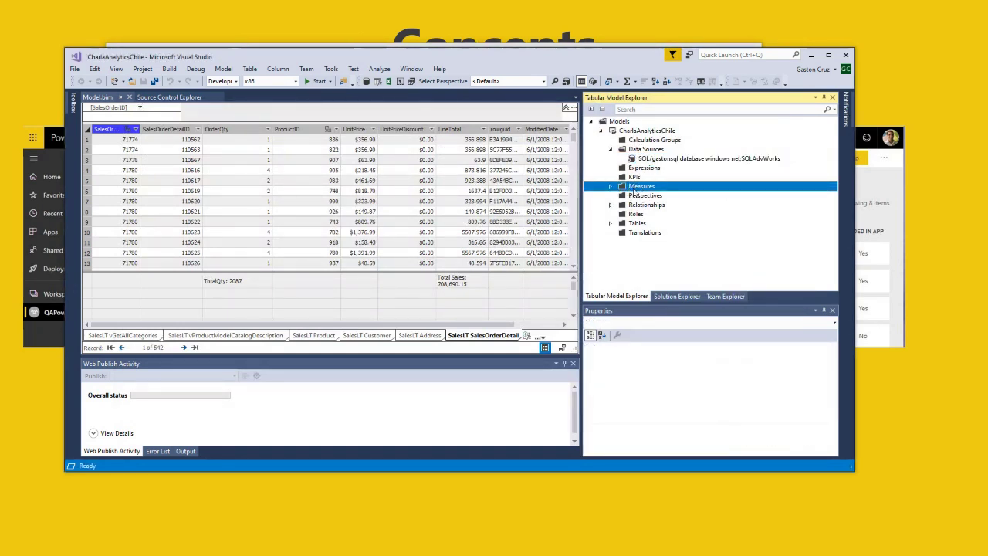
left_click(610, 186)
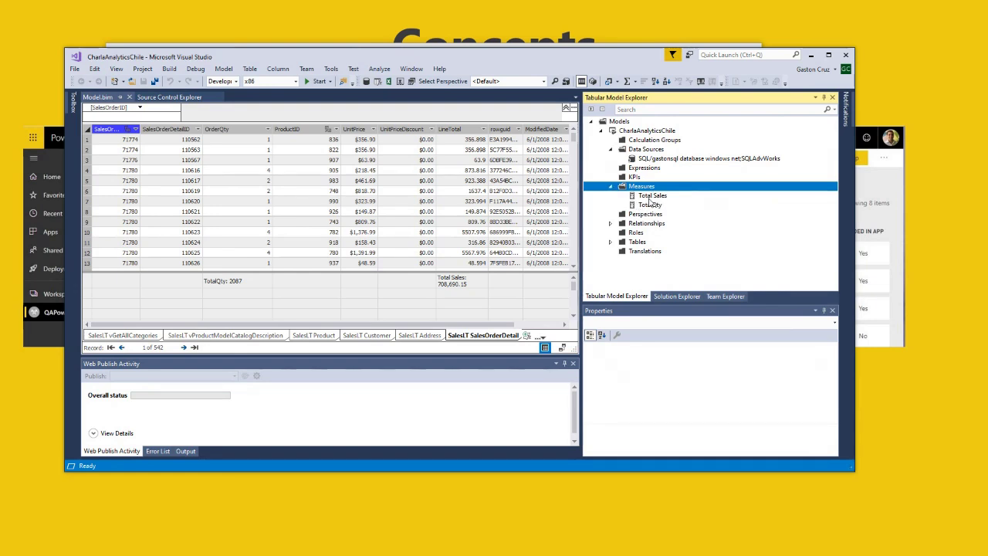
left_click(653, 197)
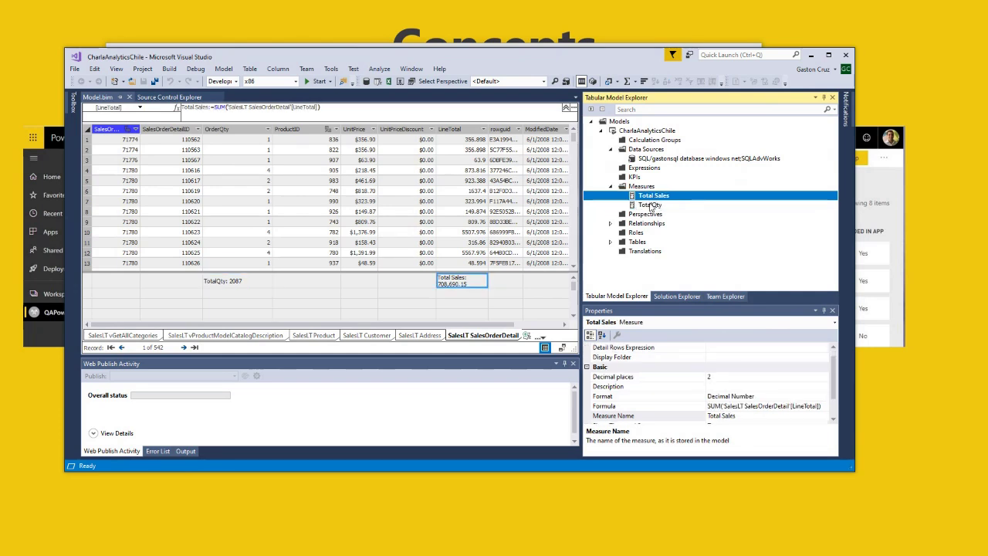
left_click(330, 109)
key("Return")
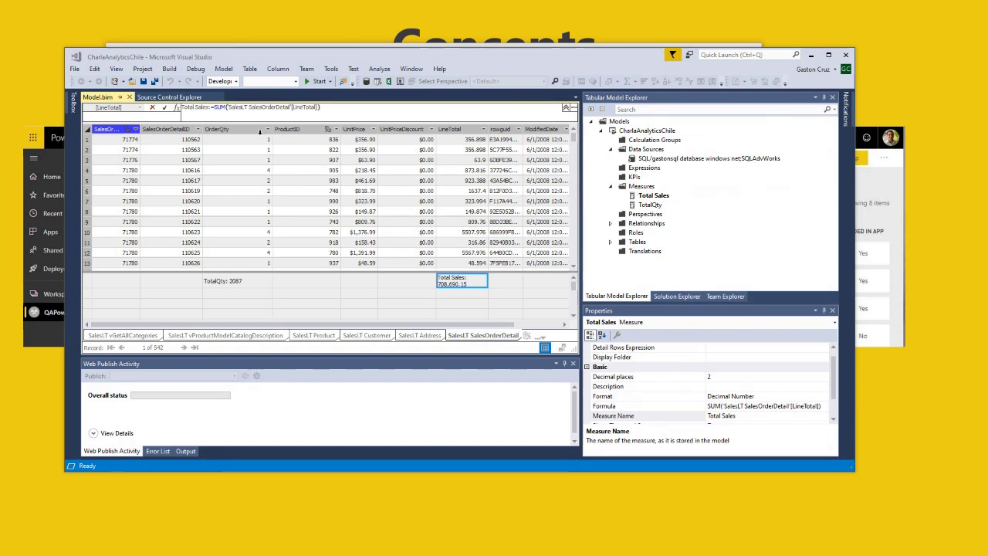
left_click(243, 283)
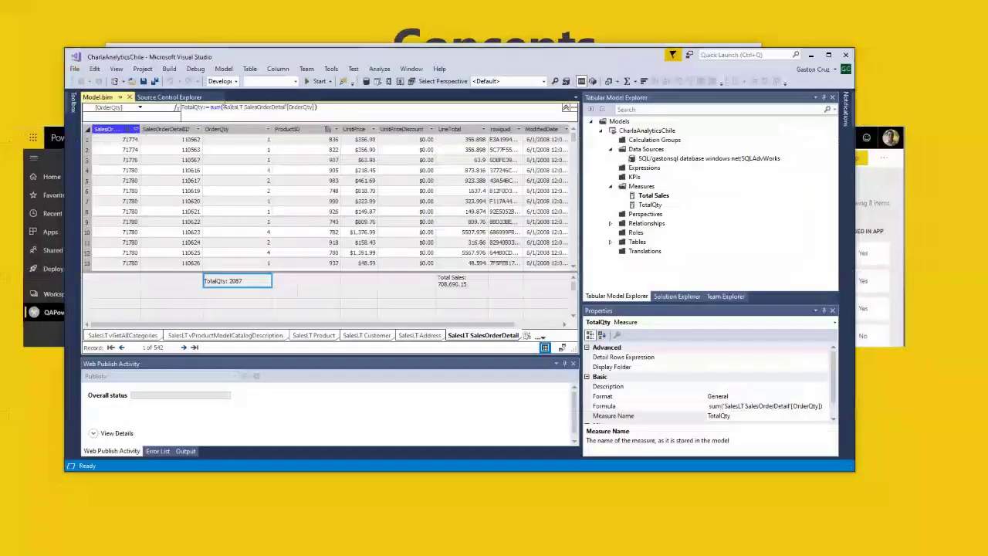
left_click(687, 459)
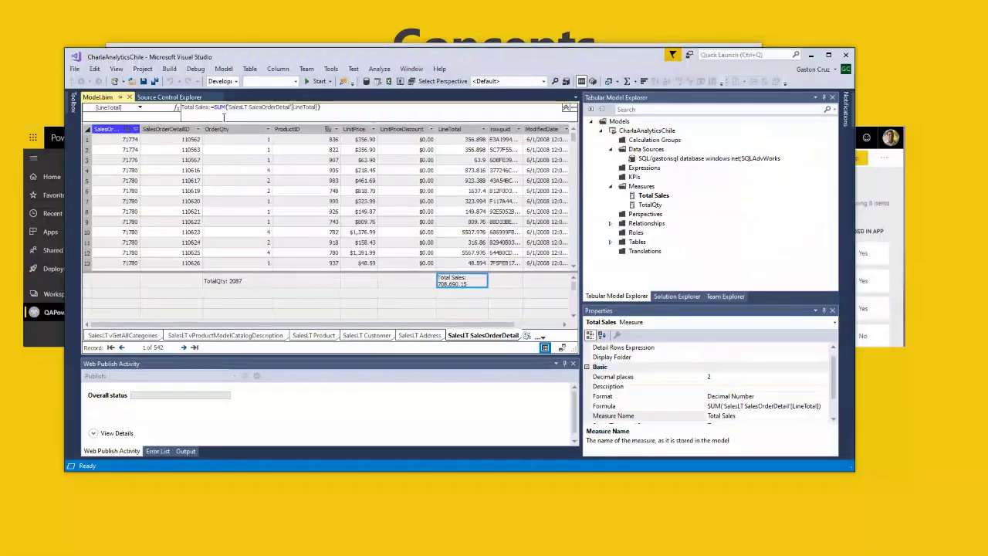
- Remove the SUM function from the Total Sales formula and re-enter it as "sum", browsing the suggested DAX functions
left_click(209, 108)
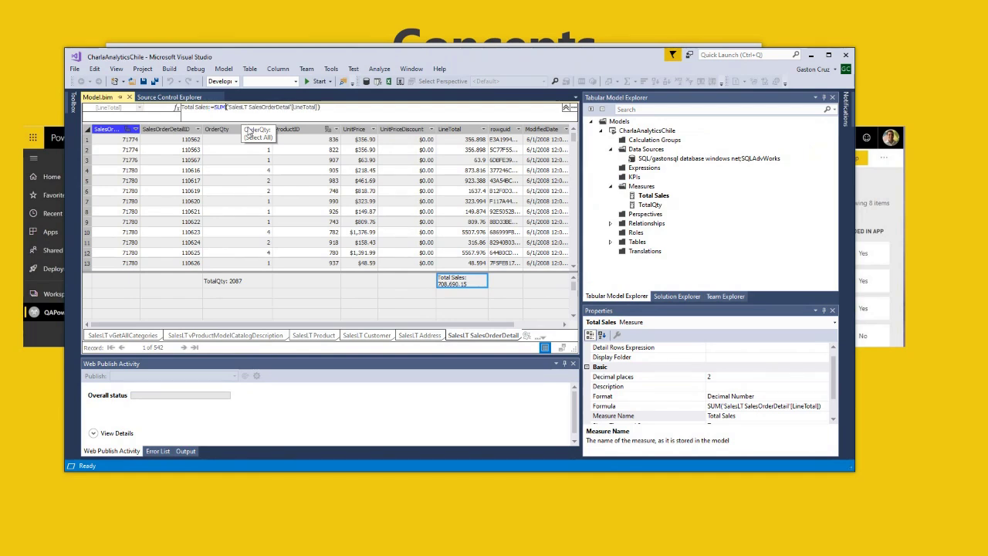
key("BackSpace")
key("BackSpace")
key("BackSpace")
key("BackSpace")
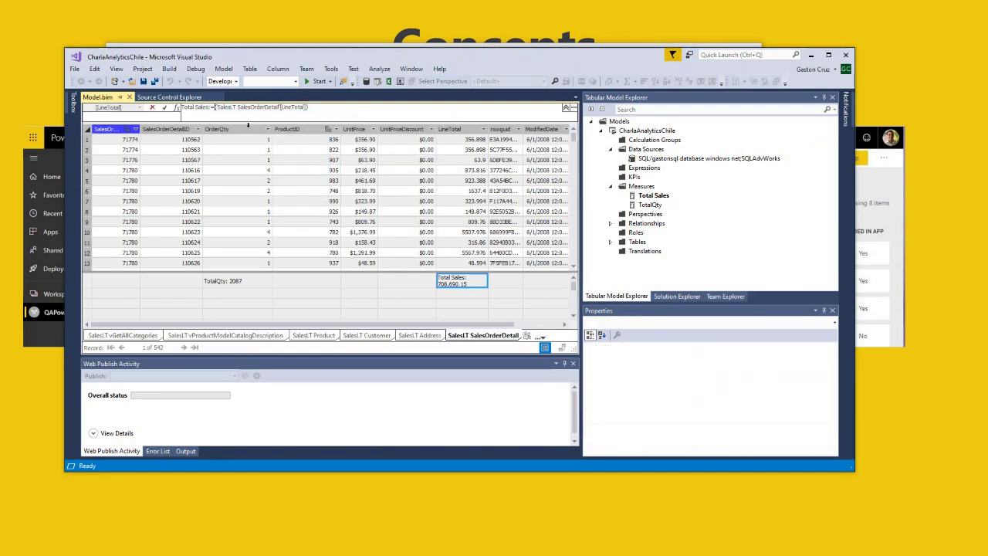
type("su")
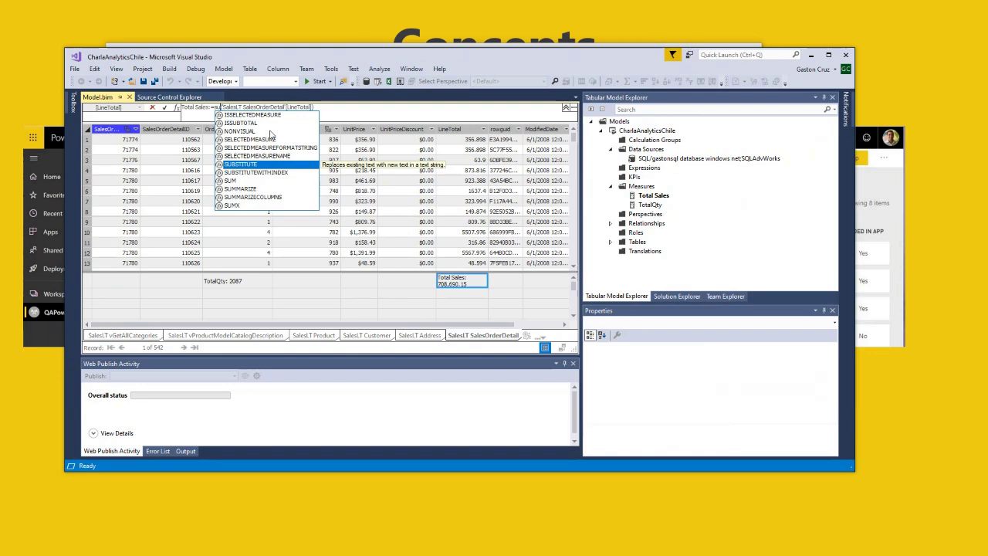
key("Down")
key("Down")
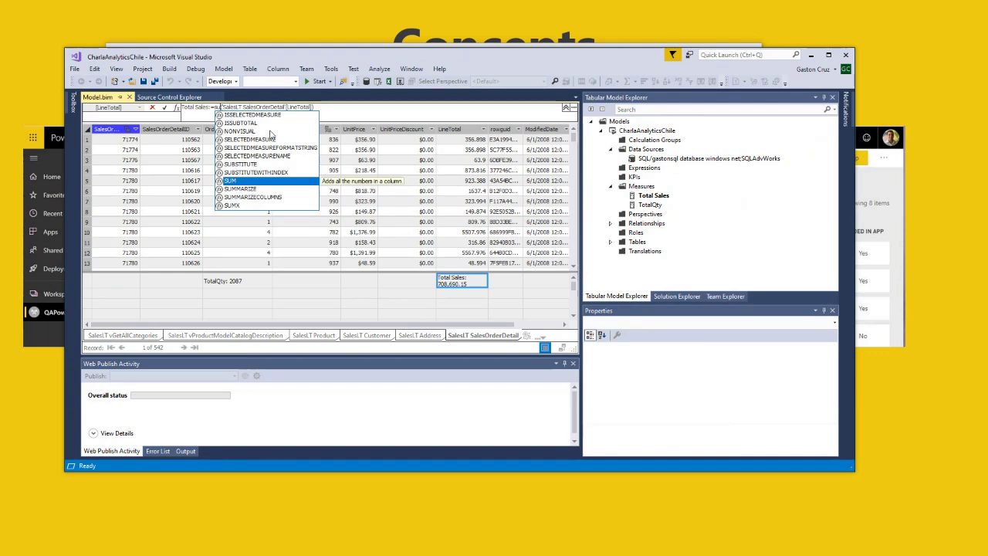
type("m")
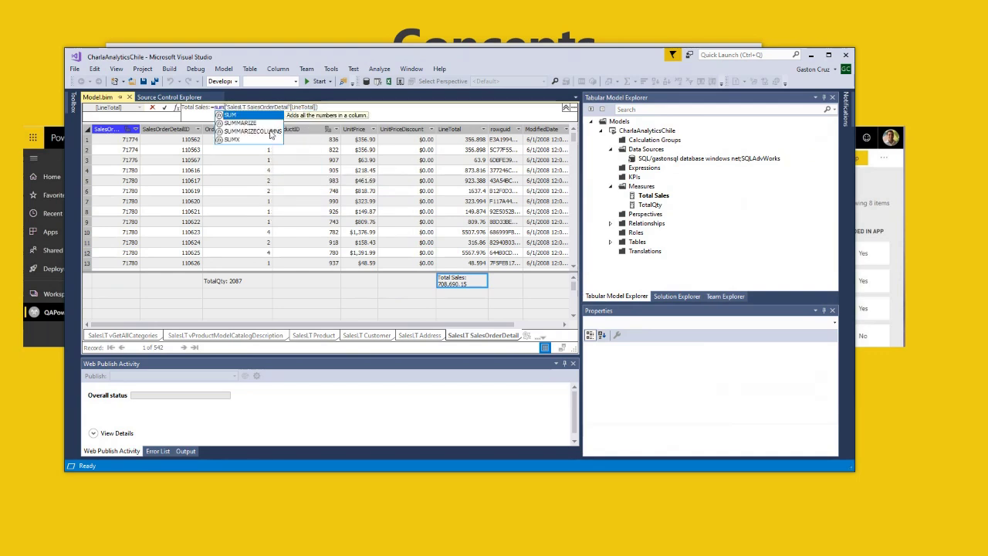
left_click(345, 111)
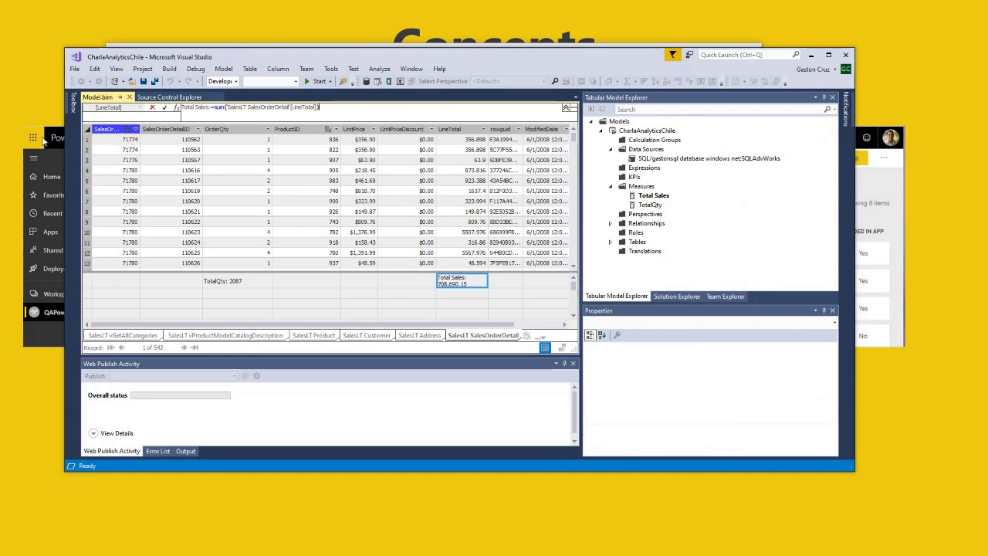
- Browse the model's relationships and inspect the settings of the SalesLT CustomerAddress to SalesLT Address relationship on AddressID, cancelling without changes
left_click_drag(282, 55, 293, 53)
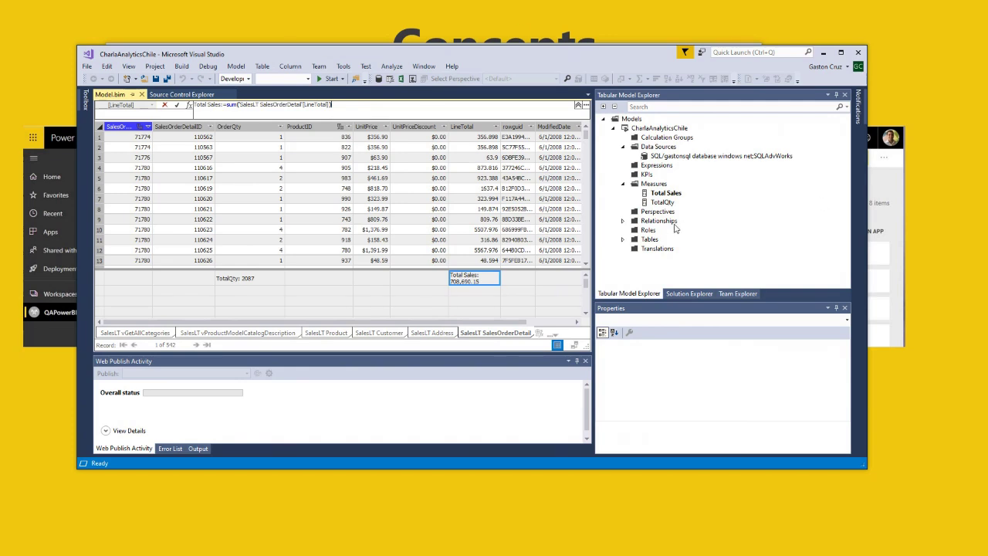
left_click(660, 223)
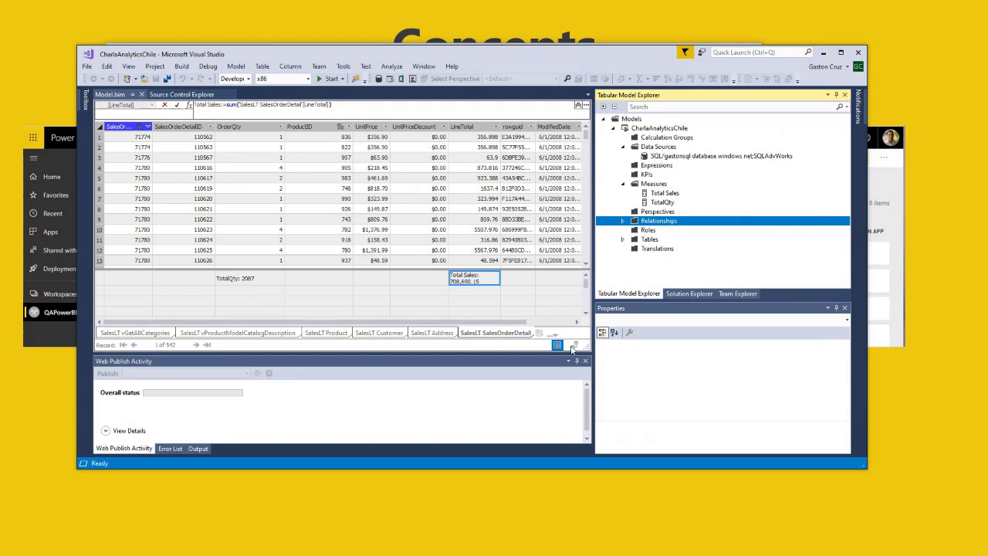
left_click(624, 222)
left_click(664, 185)
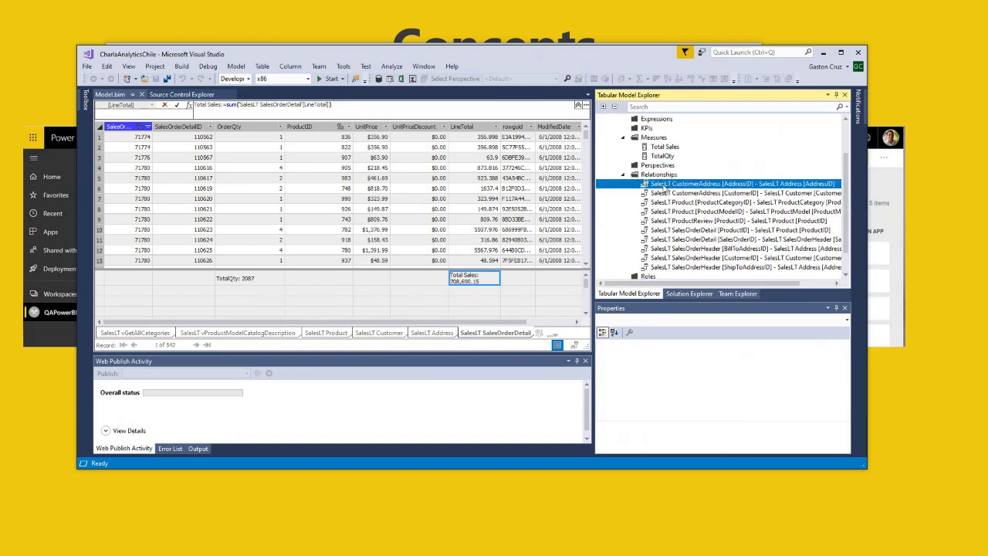
left_click(667, 193)
left_click(670, 204)
left_click(672, 212)
left_click(673, 222)
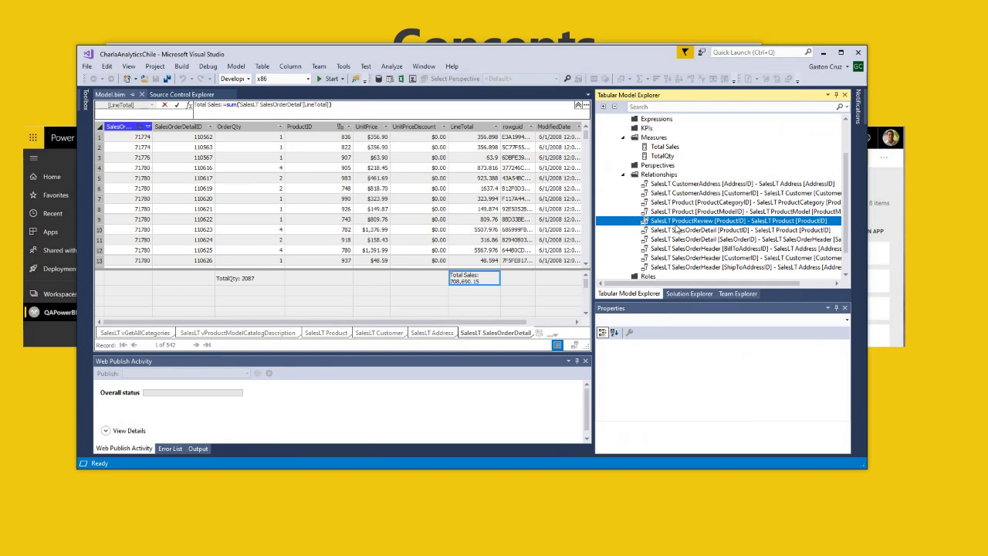
left_click(676, 185)
double_click(676, 185)
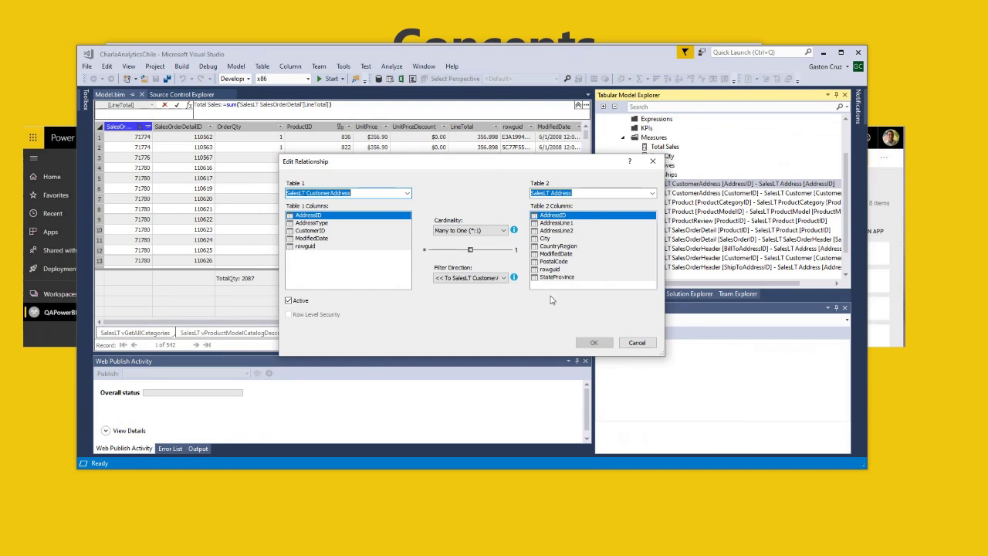
left_click(639, 345)
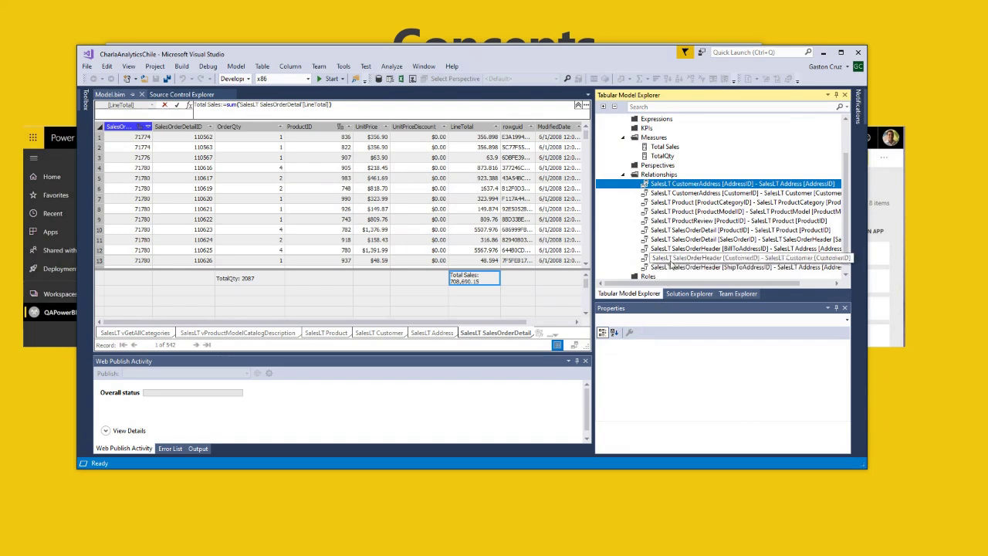
scroll(672, 265, "down", 1)
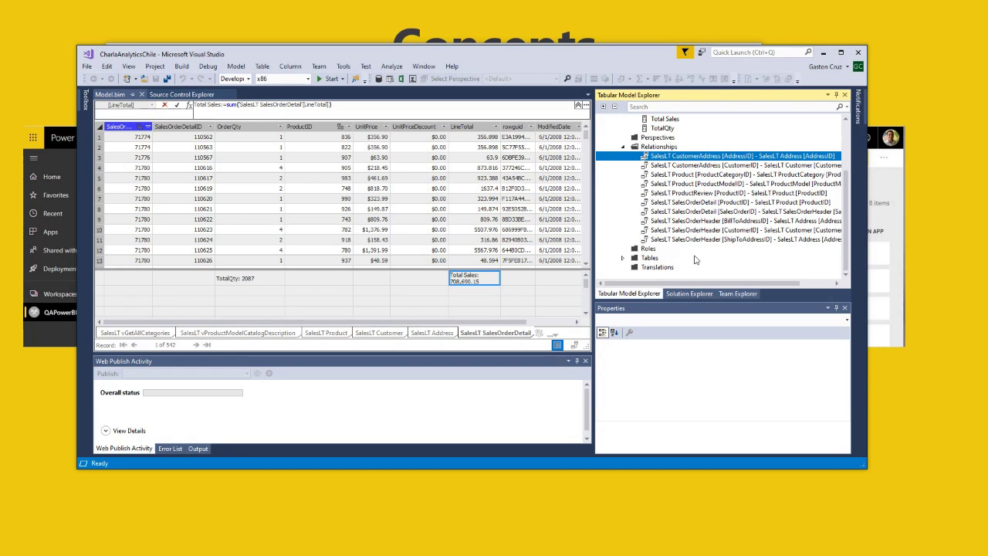
- Leave the measure formula and examine the Azure DevOps source control folders, the PowerBIwithAzureDevOps team project and the solution's files
left_click(455, 154)
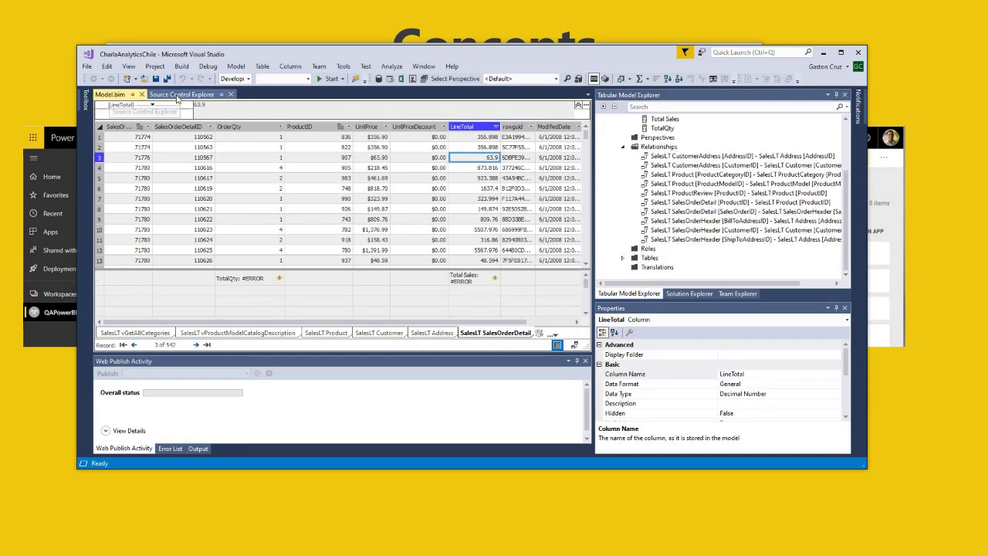
left_click(176, 96)
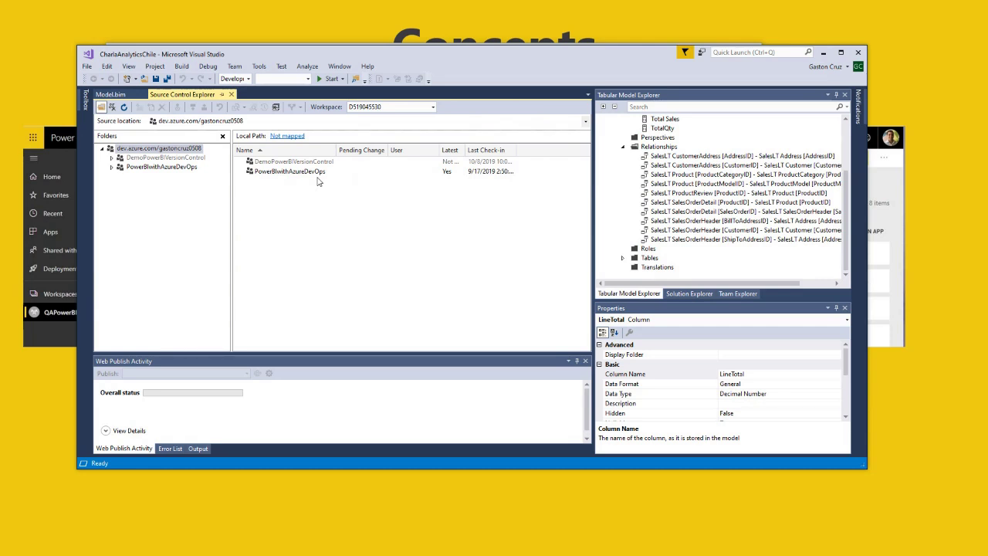
left_click(736, 295)
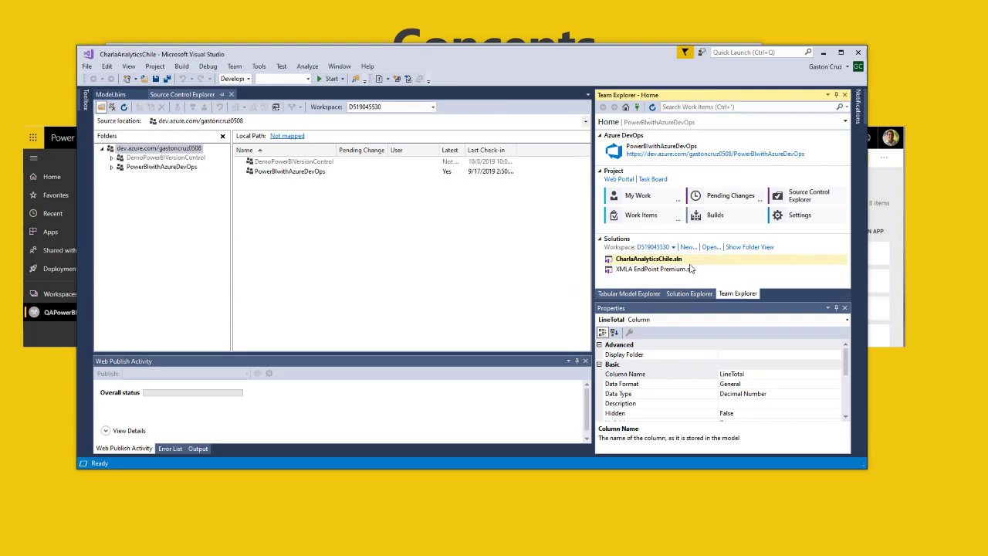
left_click(681, 294)
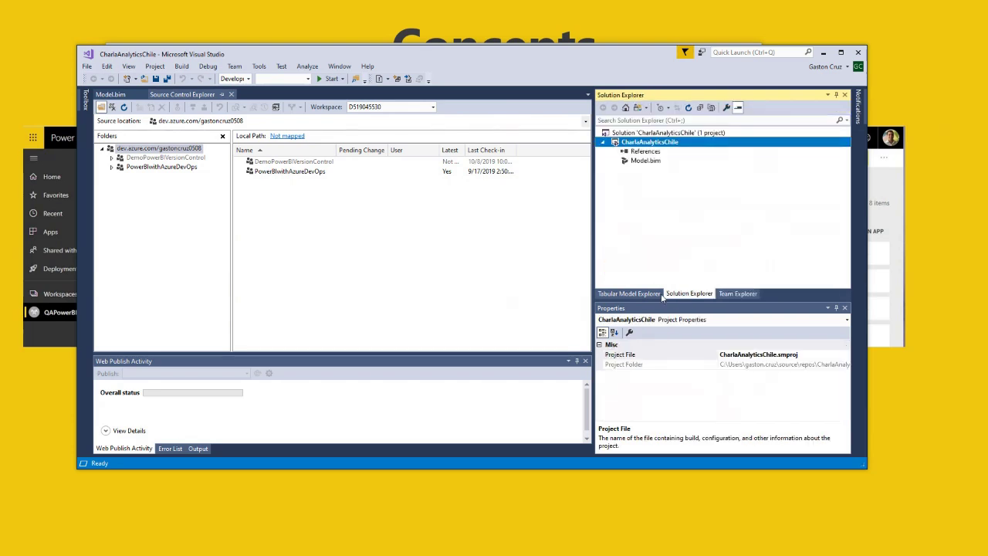
- Return to the tabular model's object tree, collapse its relationships and view the actions available for the CharlaAnalyticsChile model
left_click(635, 296)
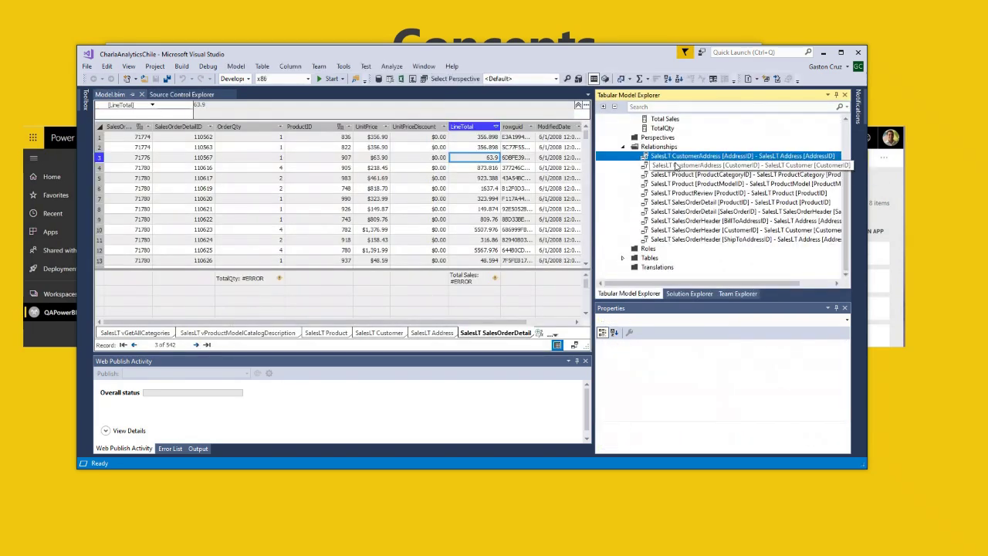
scroll(679, 170, "up", 2)
left_click(622, 129)
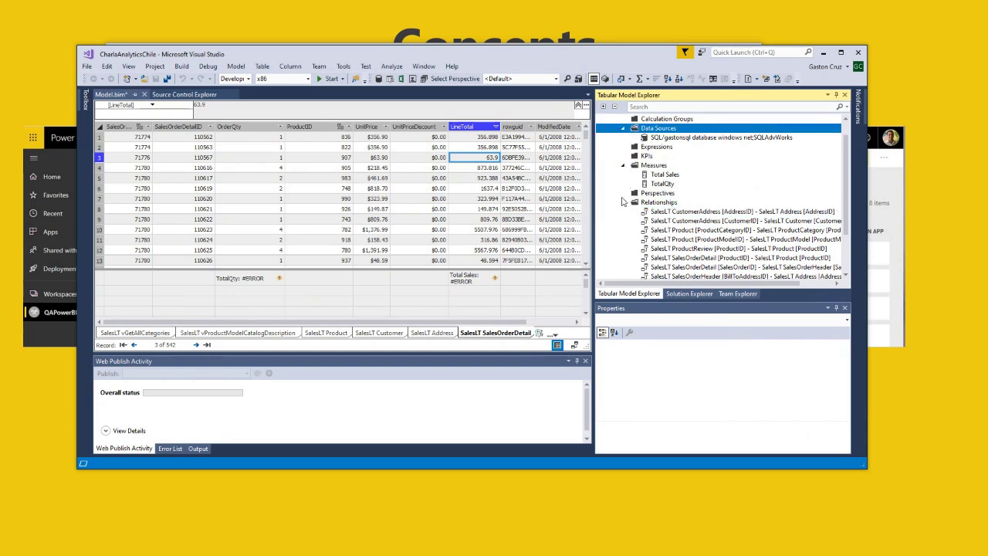
left_click(623, 203)
left_click(635, 128)
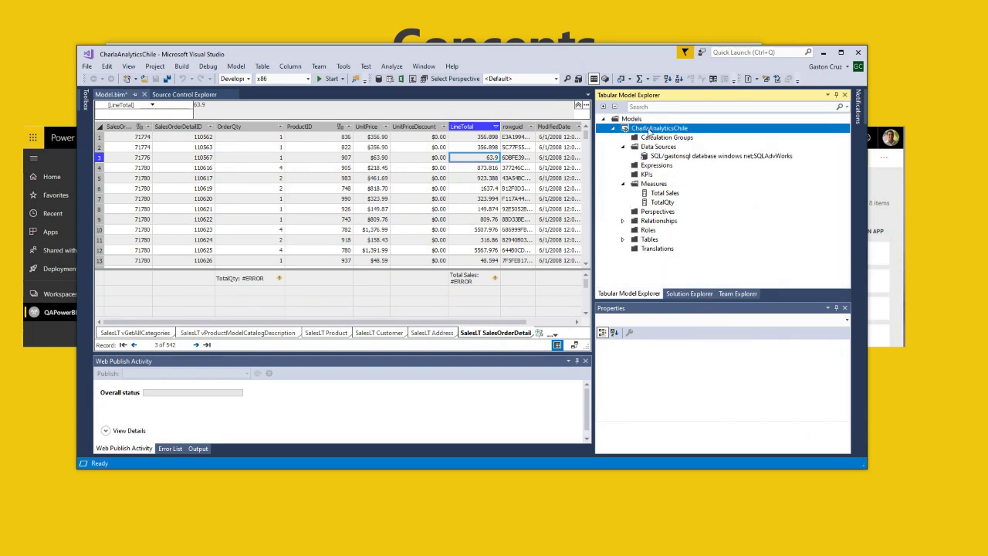
right_click(648, 132)
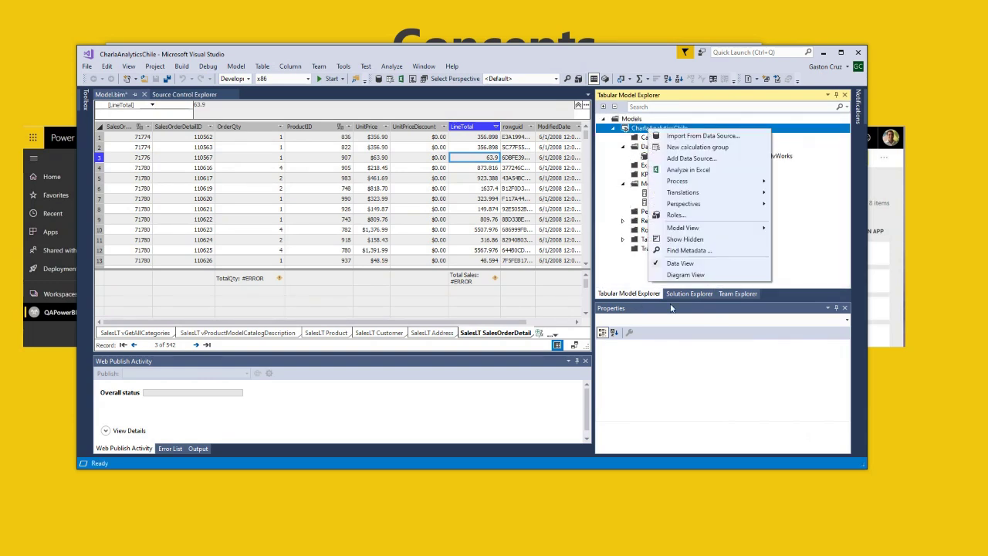
- Open the CharlaAnalyticsChile project's deployment properties and set the deployment database to MicrosoftWebinars
left_click(686, 294)
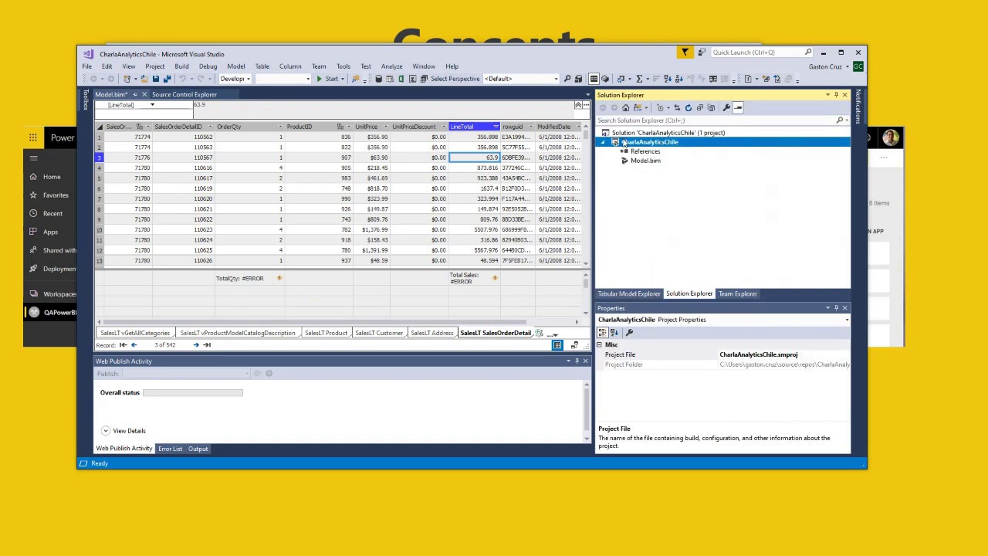
right_click(624, 142)
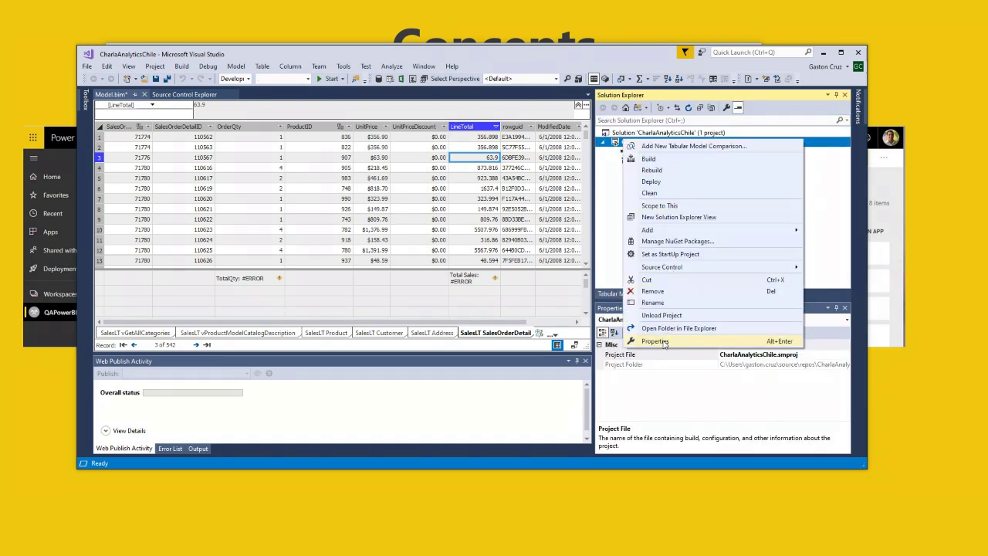
left_click(661, 341)
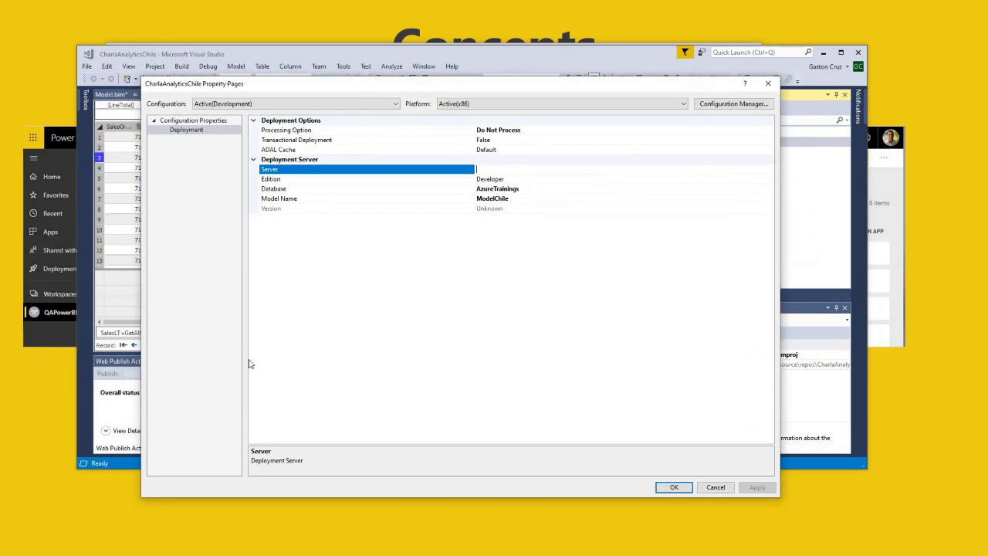
left_click(523, 193)
left_click(517, 191)
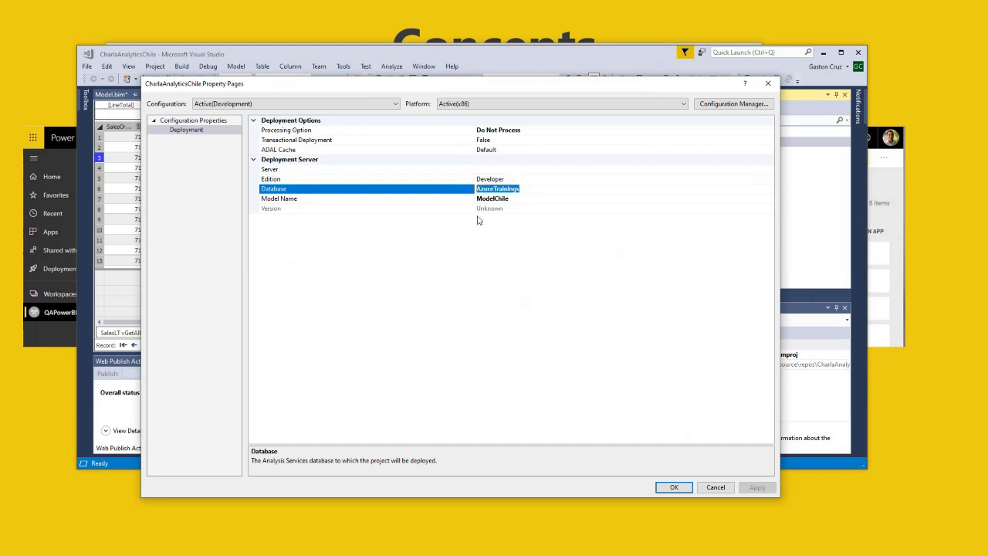
type("MicrosoftWebinars")
- Set the model name in the deployment properties to WebinarModel
left_click(515, 203)
left_click(464, 189)
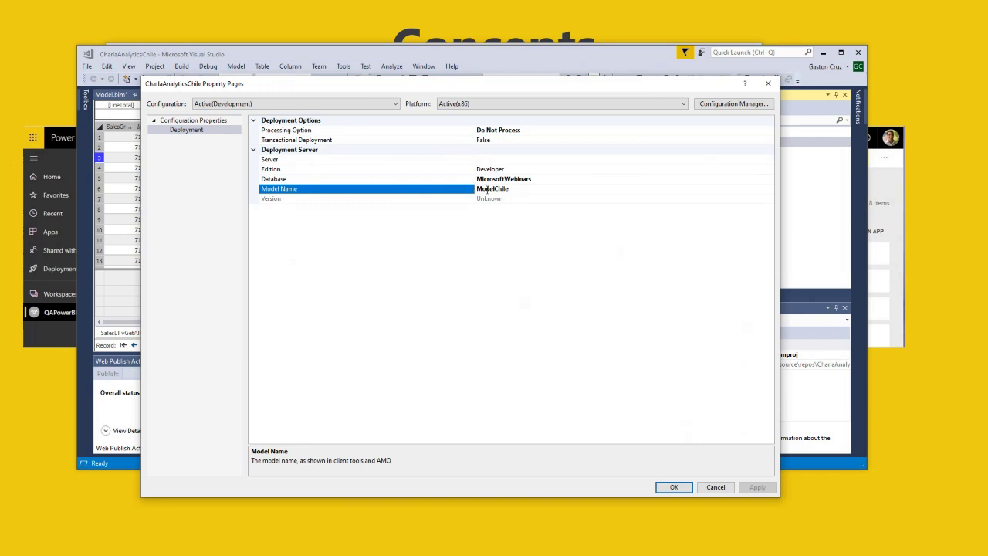
left_click_drag(510, 188, 468, 192)
type("WebinarModel")
- Copy the analyticsserver server name from the Azure portal, enter it as the project's deployment server and apply the properties
left_click(488, 158)
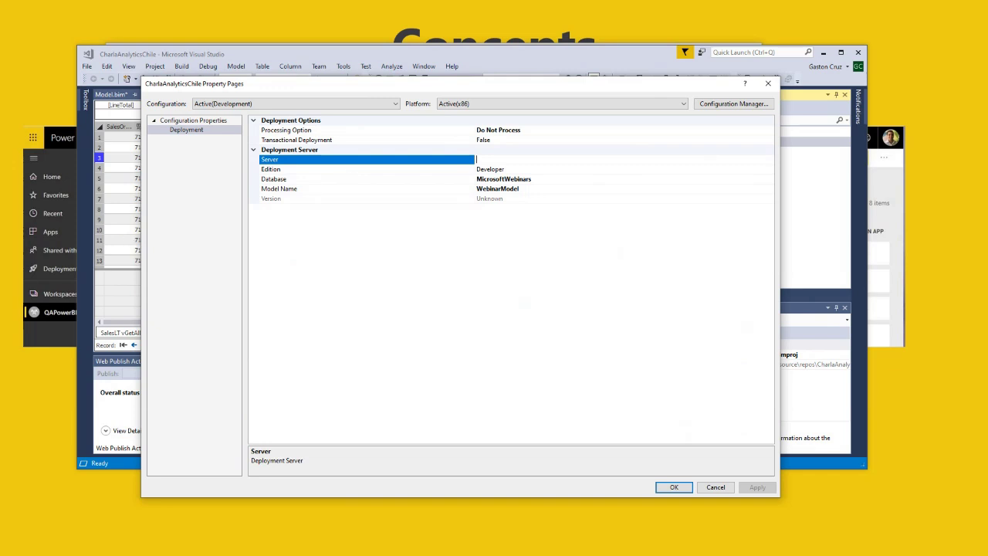
key("alt+Tab")
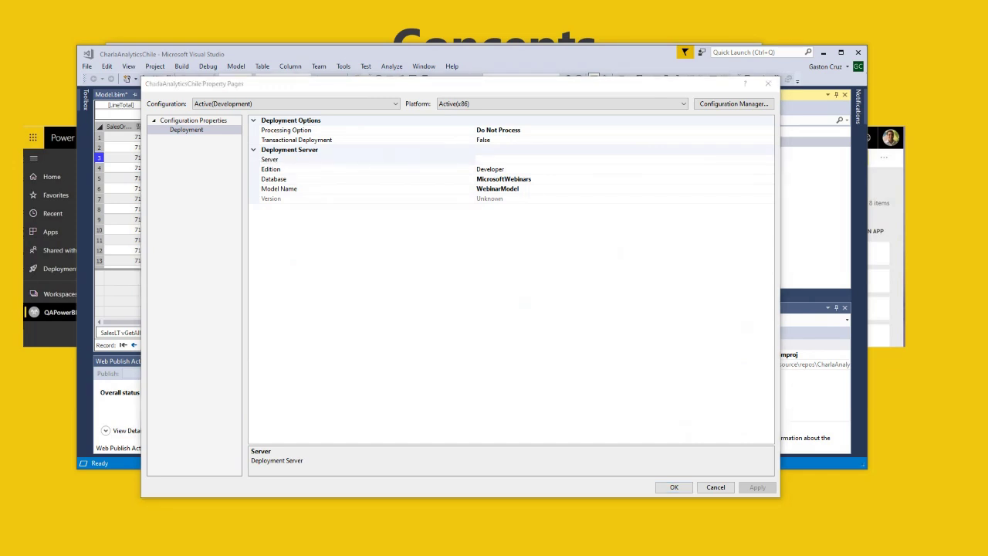
key("alt+Tab")
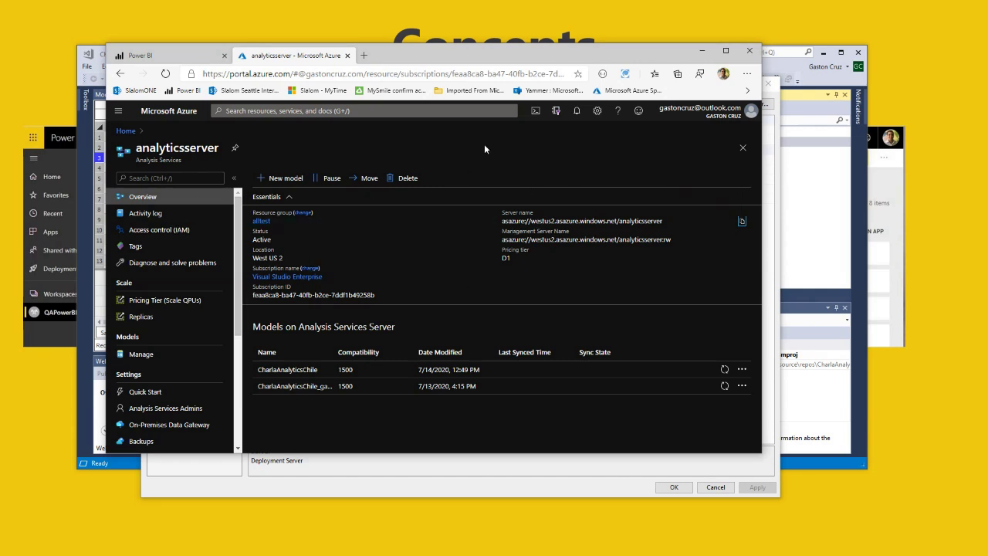
left_click_drag(538, 221, 633, 221)
left_click(742, 222)
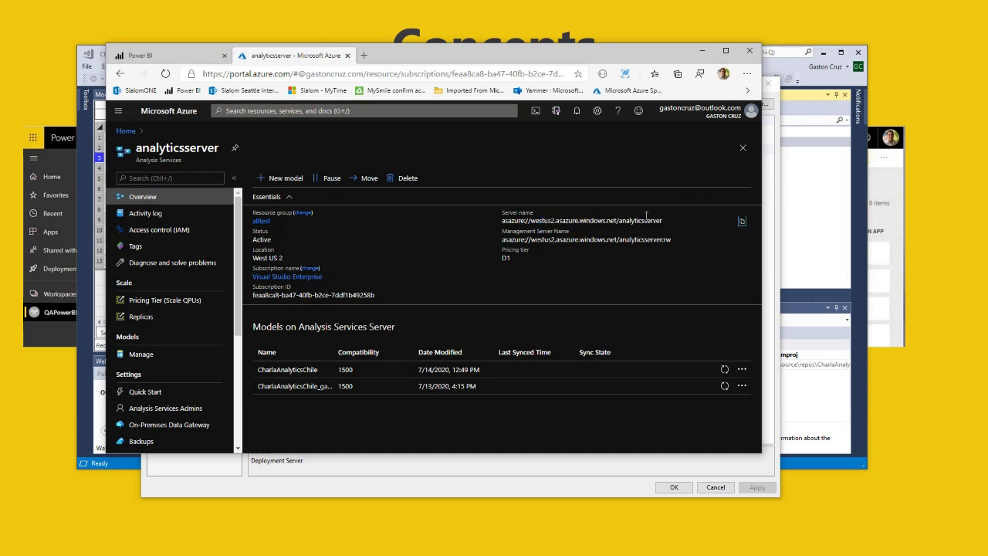
left_click(703, 52)
left_click(478, 159)
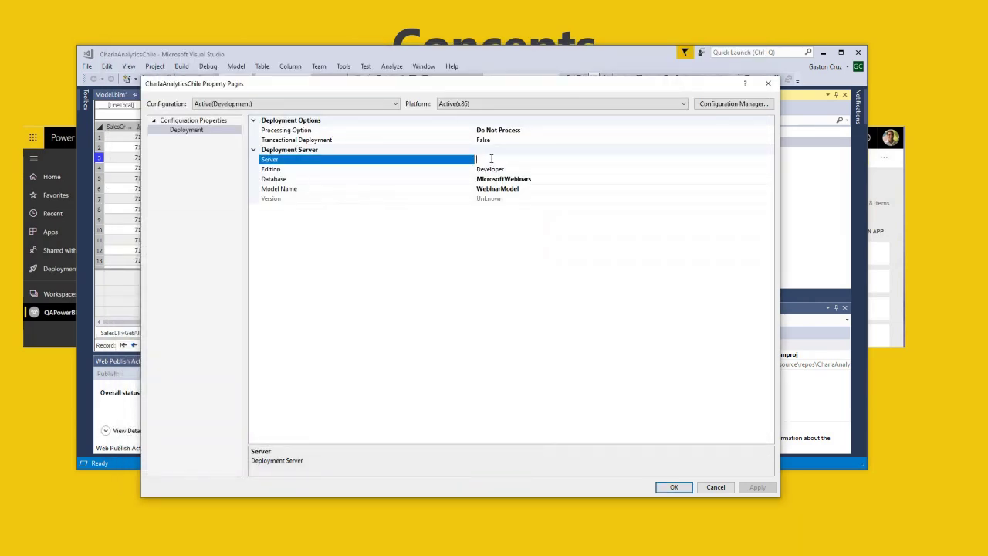
key("ctrl+v")
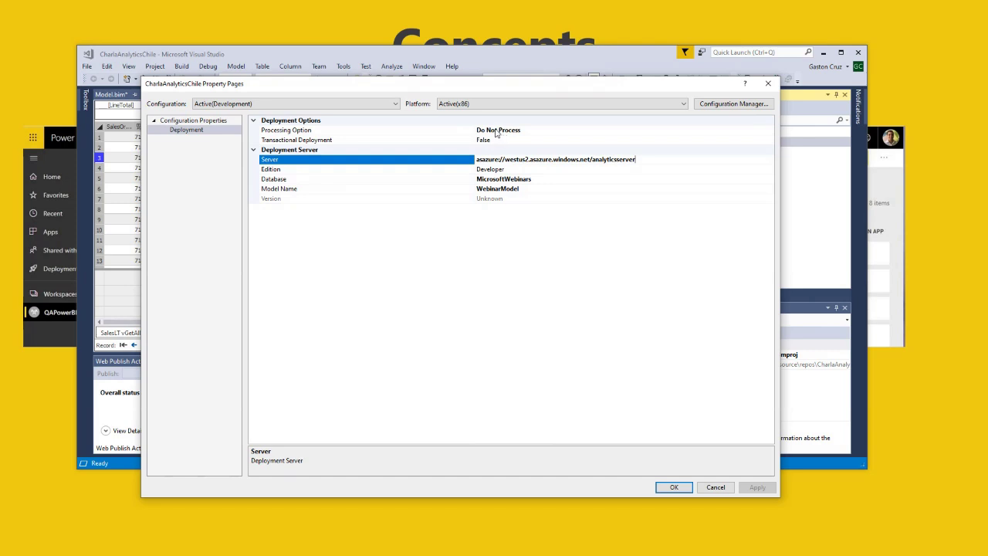
left_click(679, 491)
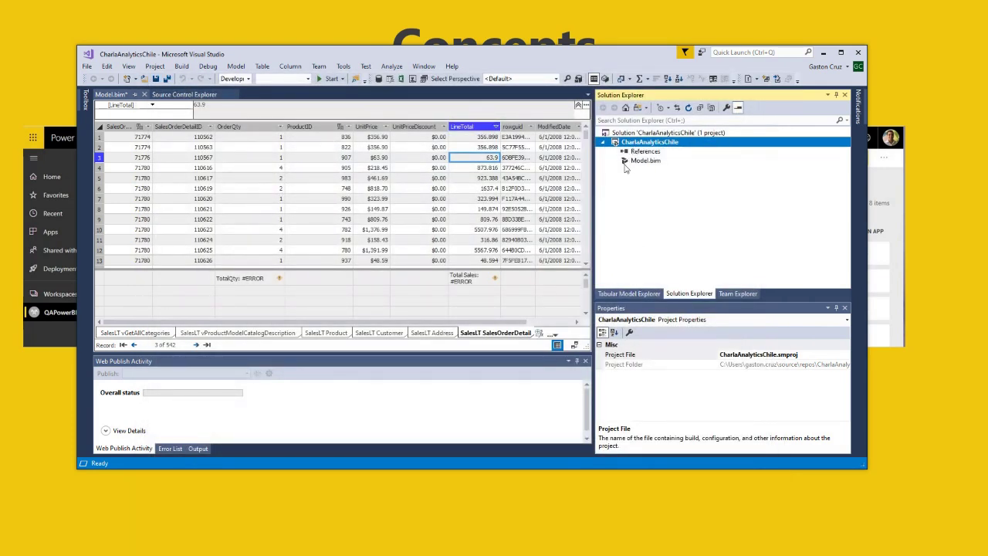
- Deploy the CharlaAnalyticsChile project, using database authentication with the SQL user name and password for the SQLAdvWorks source
right_click(623, 144)
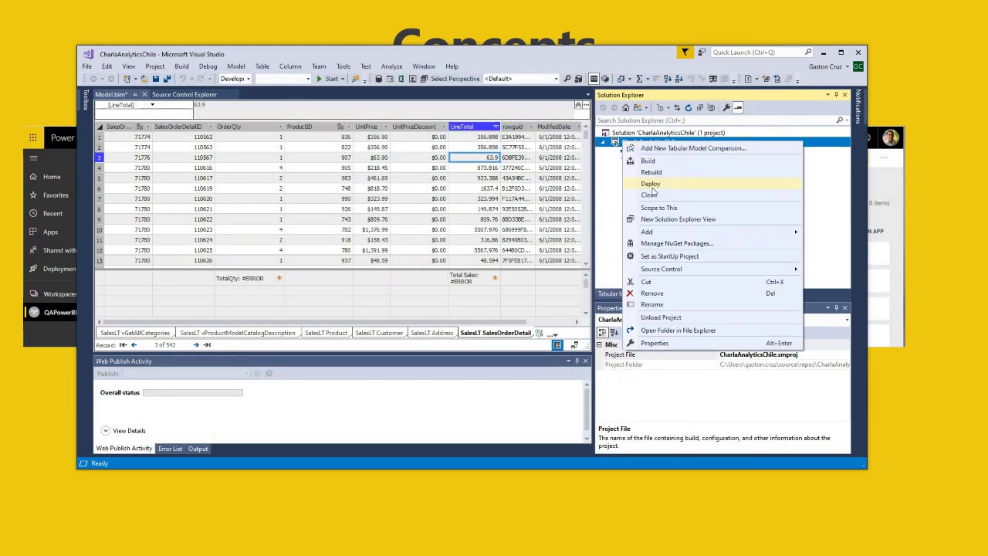
left_click(652, 189)
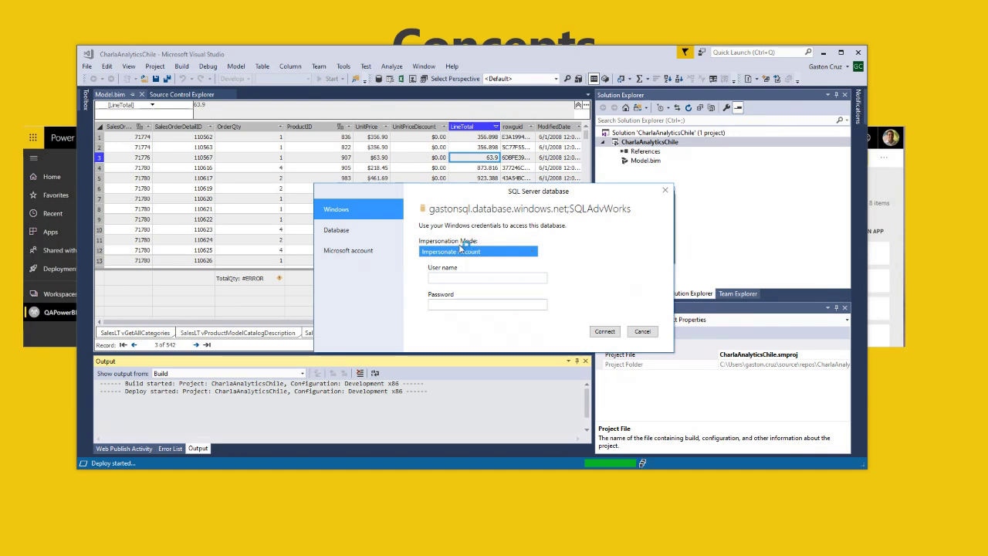
left_click(350, 236)
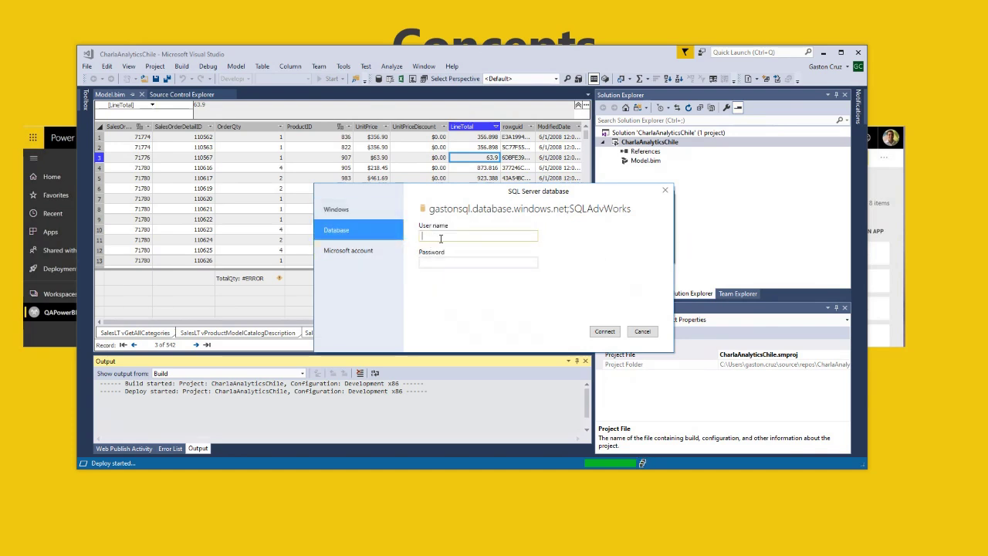
type("gaston")
key("Tab")
type("**********")
key("Return")
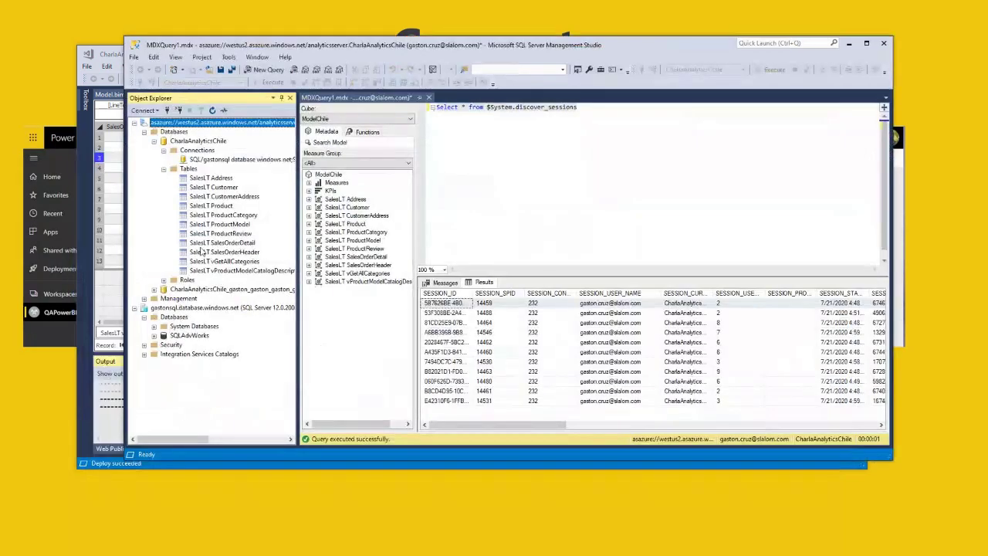
- In SQL Server Management Studio, refresh the Analysis Services server and examine the MicrosoftWebinars database's connections and tables
left_click(213, 110)
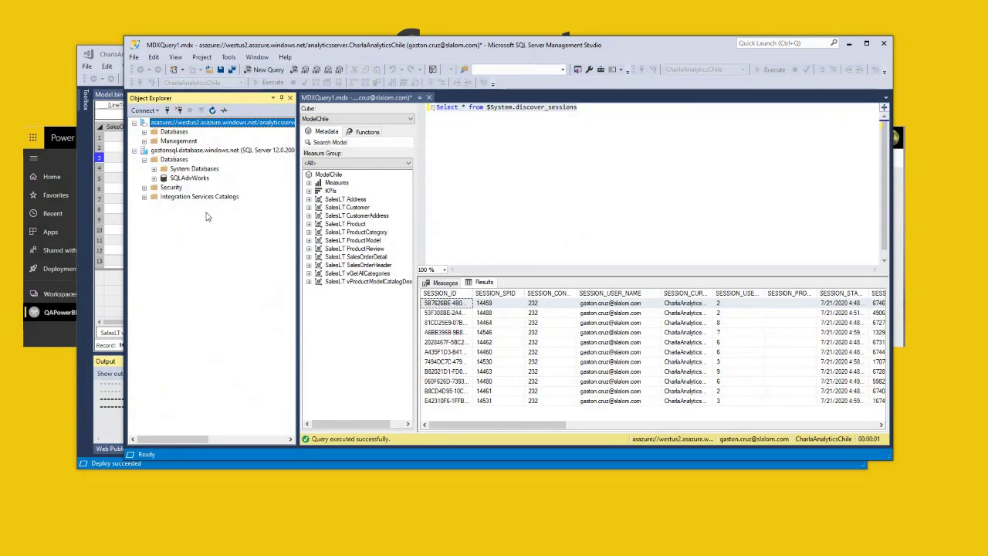
left_click(144, 132)
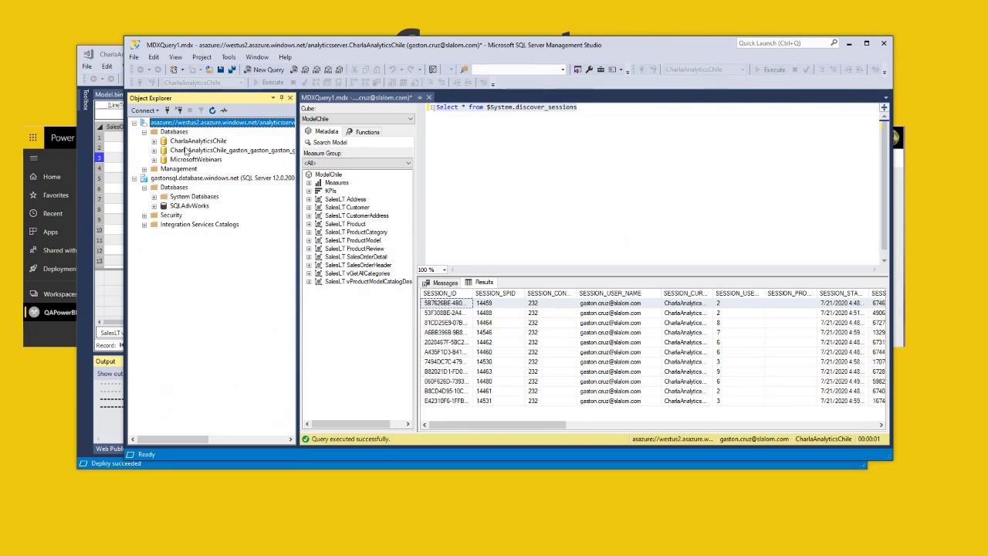
left_click(186, 160)
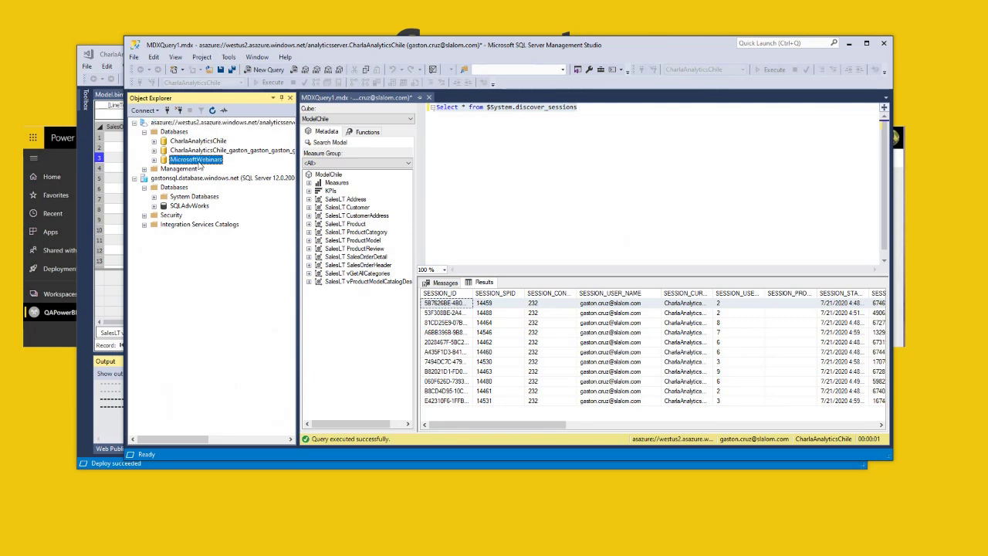
left_click(155, 160)
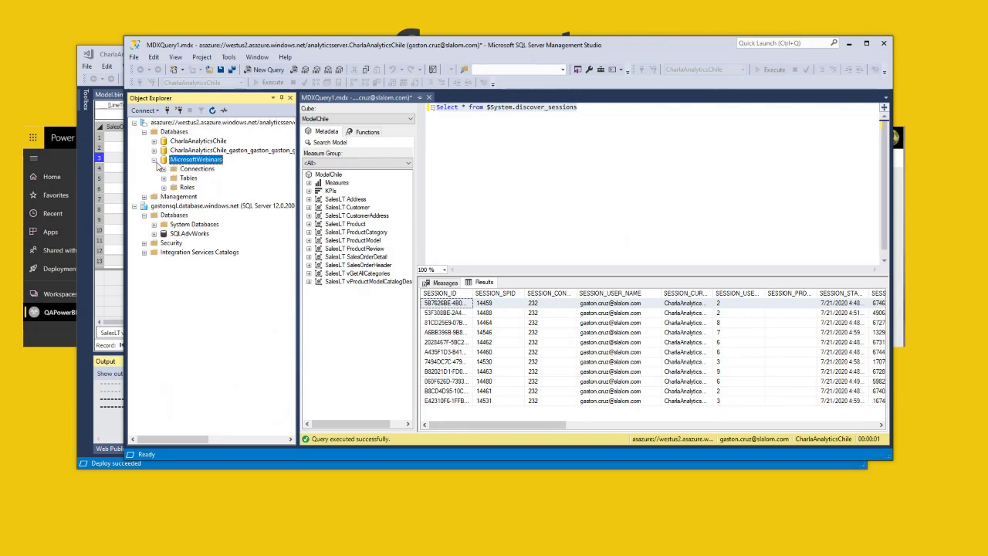
left_click(186, 170)
double_click(202, 169)
left_click(210, 178)
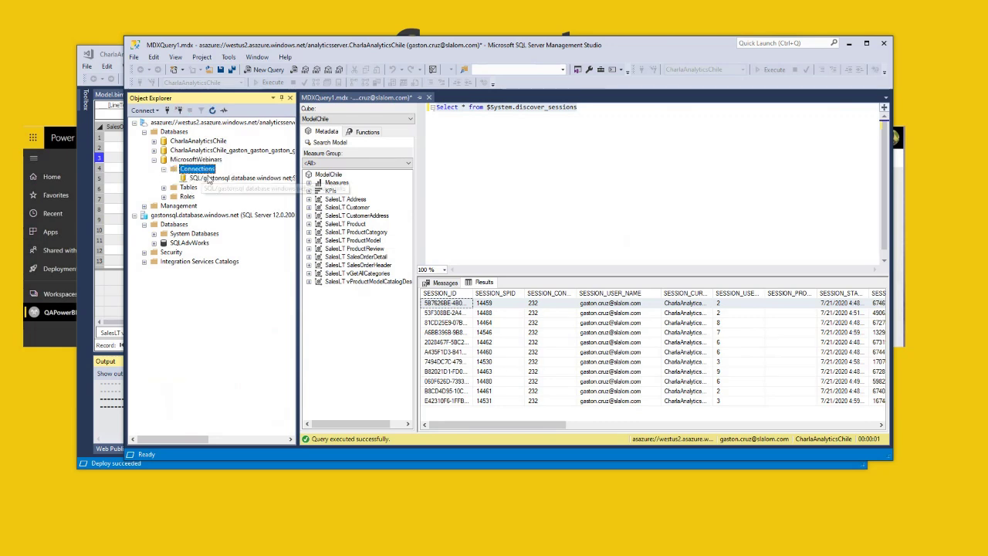
left_click(193, 188)
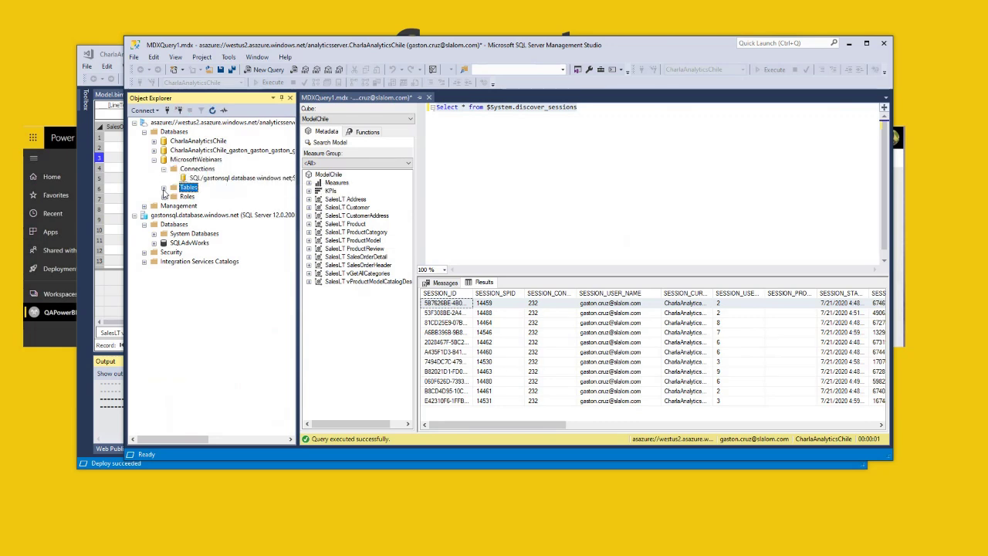
left_click(164, 188)
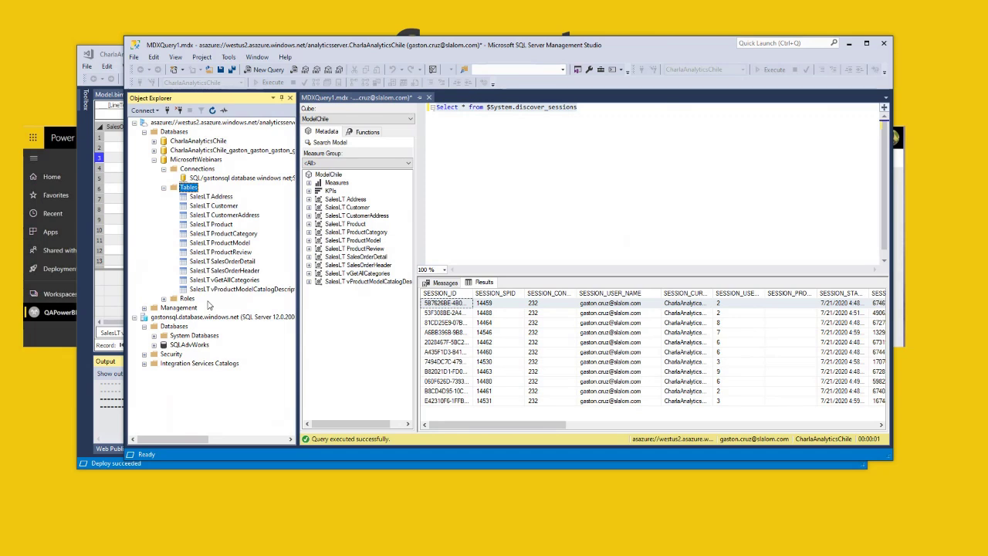
left_click_drag(649, 48, 650, 71)
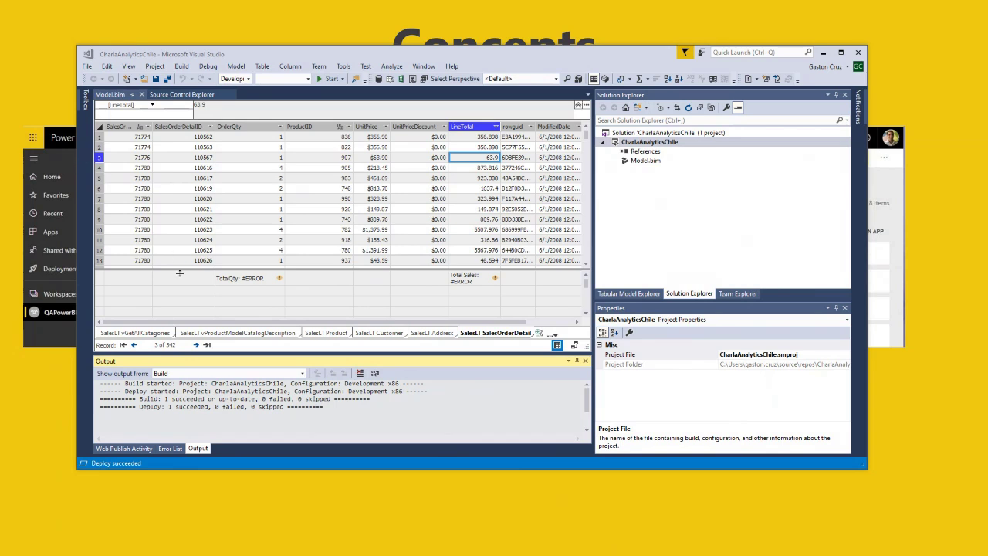
- Back in Visual Studio, re-enter the TotalQty measure's function as SUM over OrderQty, and select the Total Sales measure
left_click(251, 282)
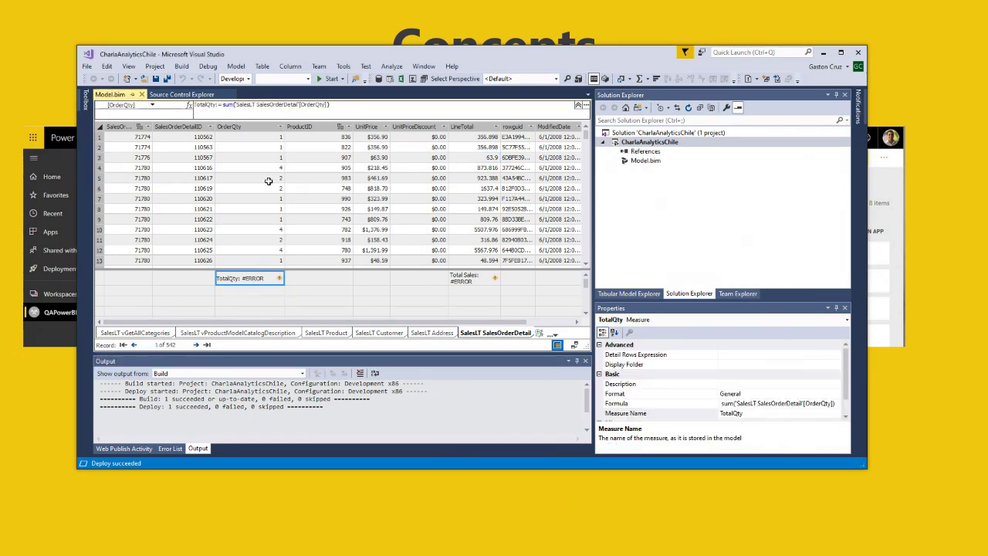
left_click(351, 116)
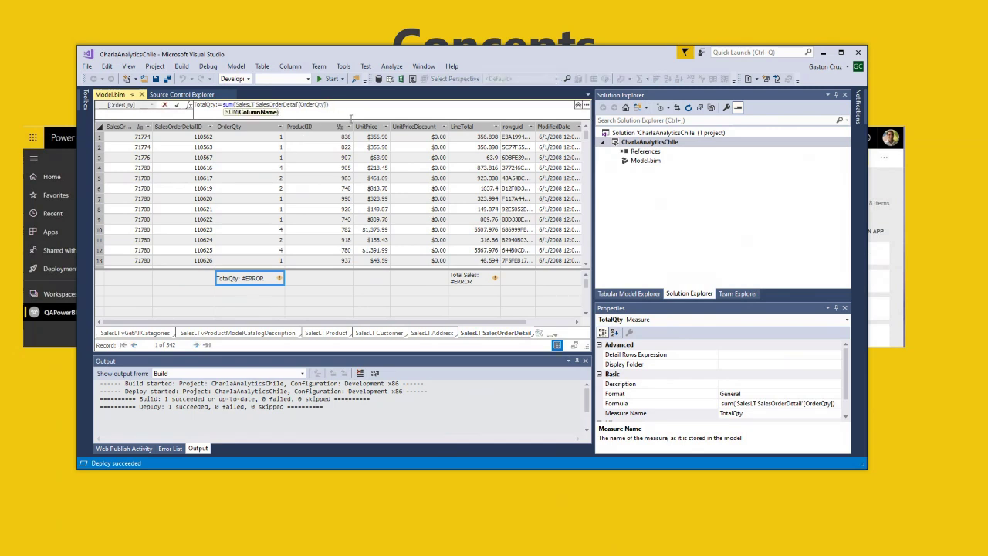
left_click(227, 105)
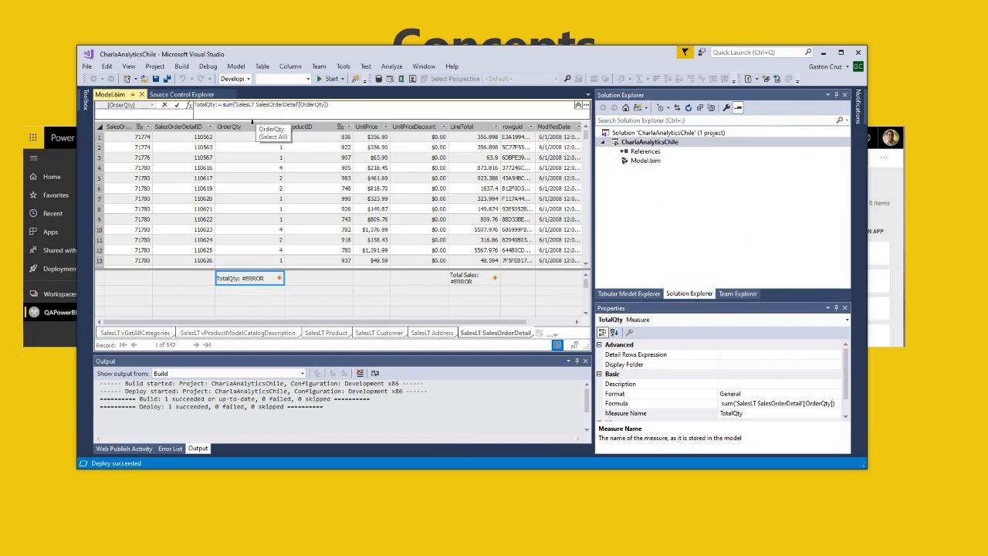
key("BackSpace")
key("BackSpace")
key("BackSpace")
key("BackSpace")
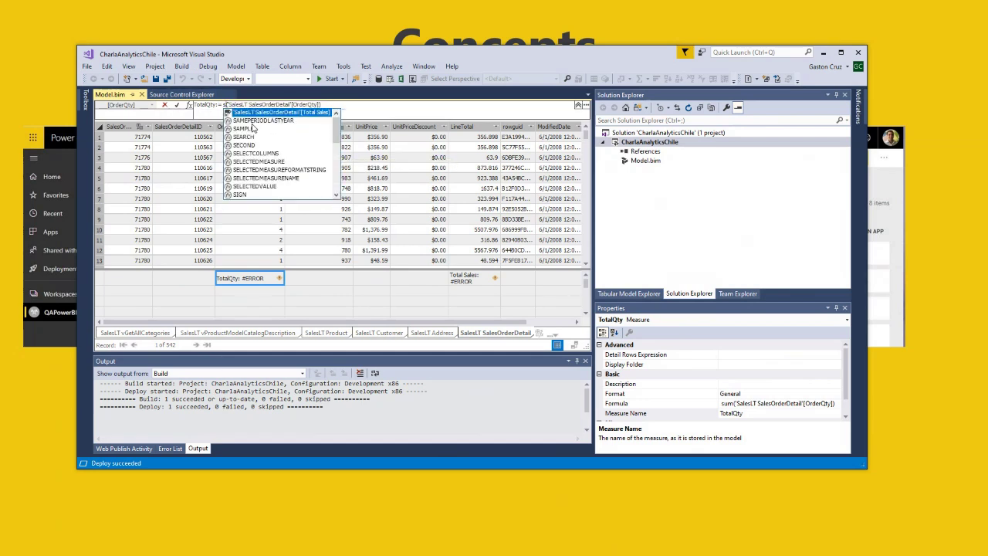
type("SUM")
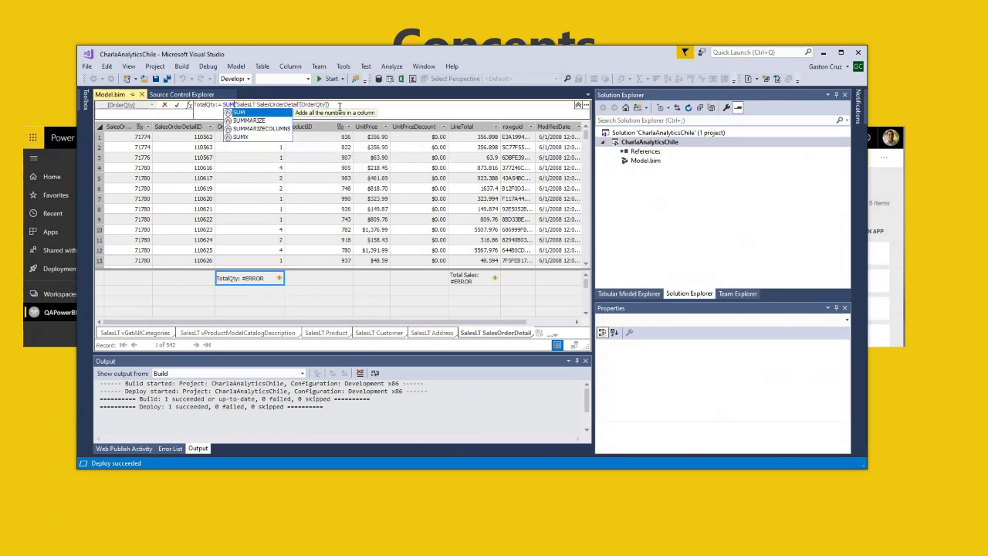
left_click(340, 106)
key("Return")
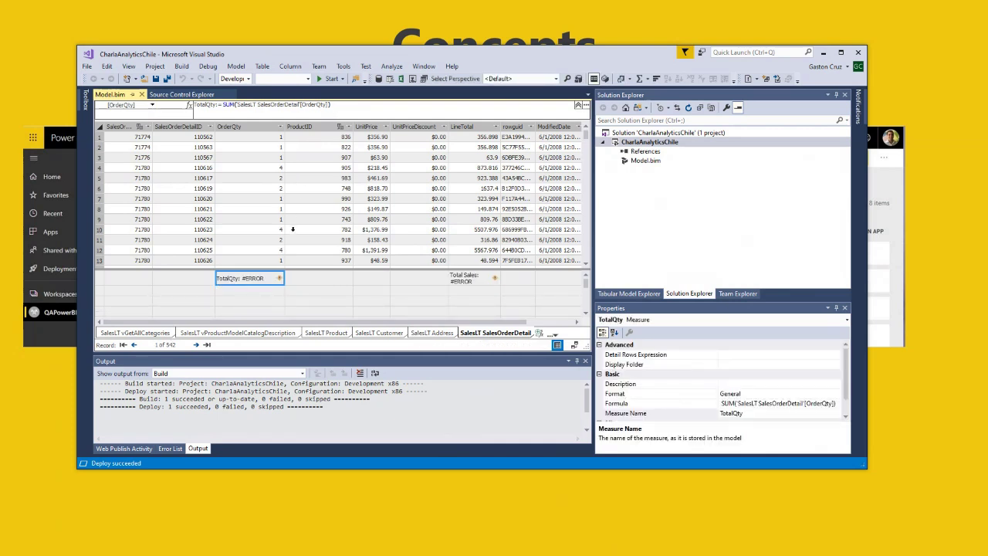
left_click(454, 281)
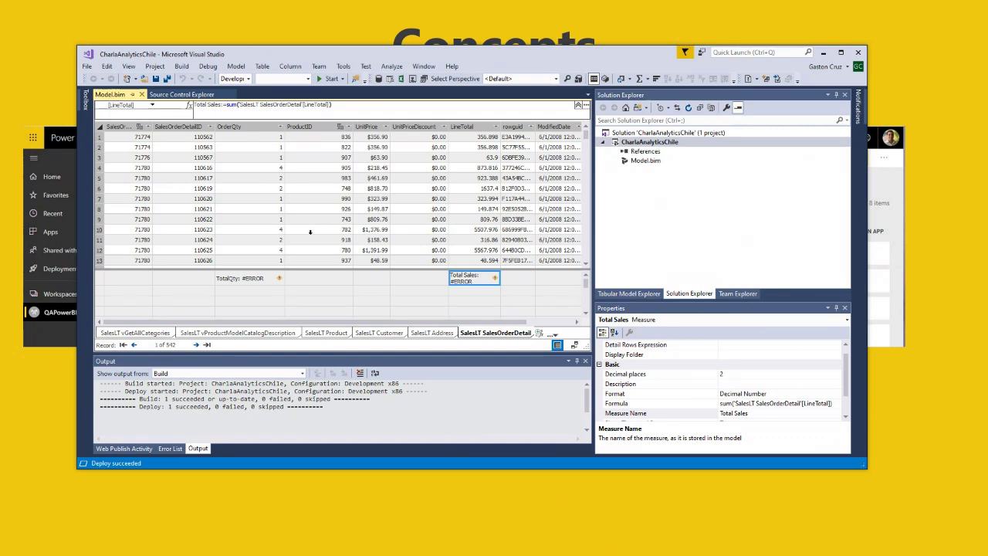
- Show Visual Studio's Source Control Explorer, and in SQL Server Management Studio examine the partitions of the SalesLT SalesOrderDetail table in MicrosoftWebinars
left_click(189, 96)
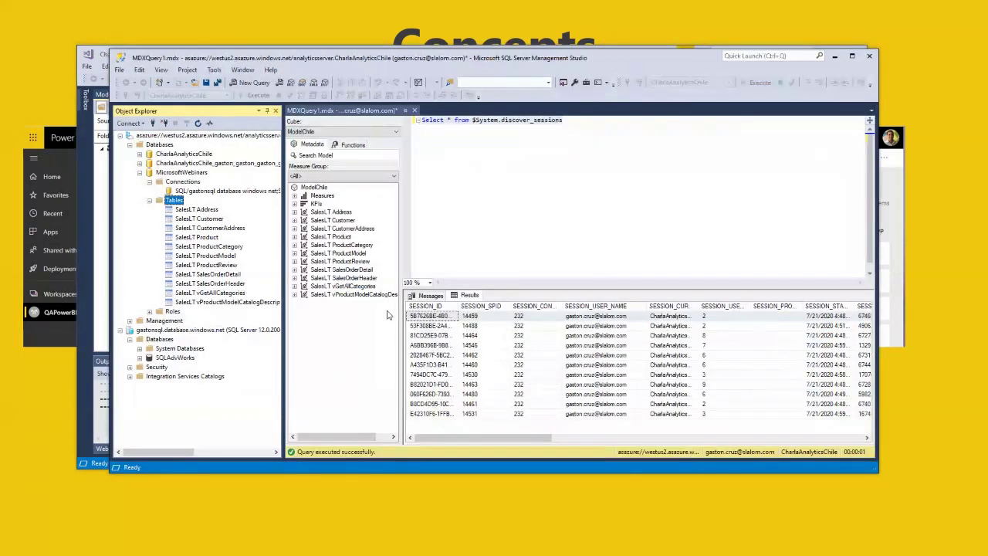
left_click(197, 209)
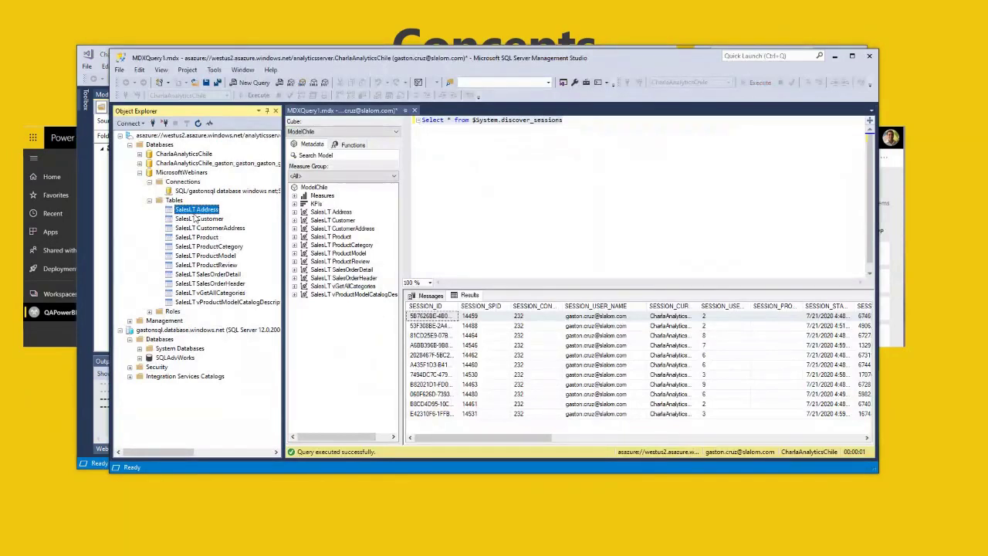
left_click(205, 283)
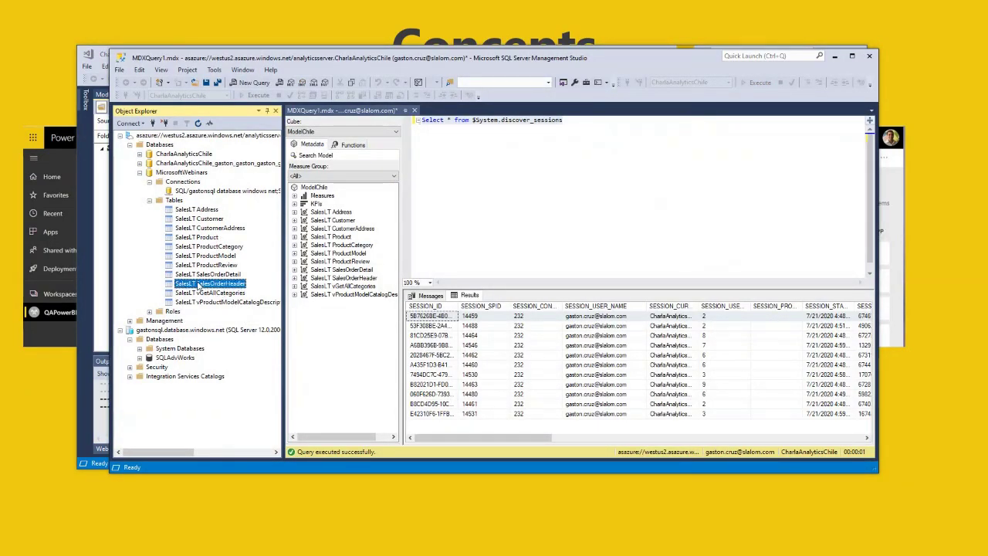
left_click(214, 275)
right_click(214, 276)
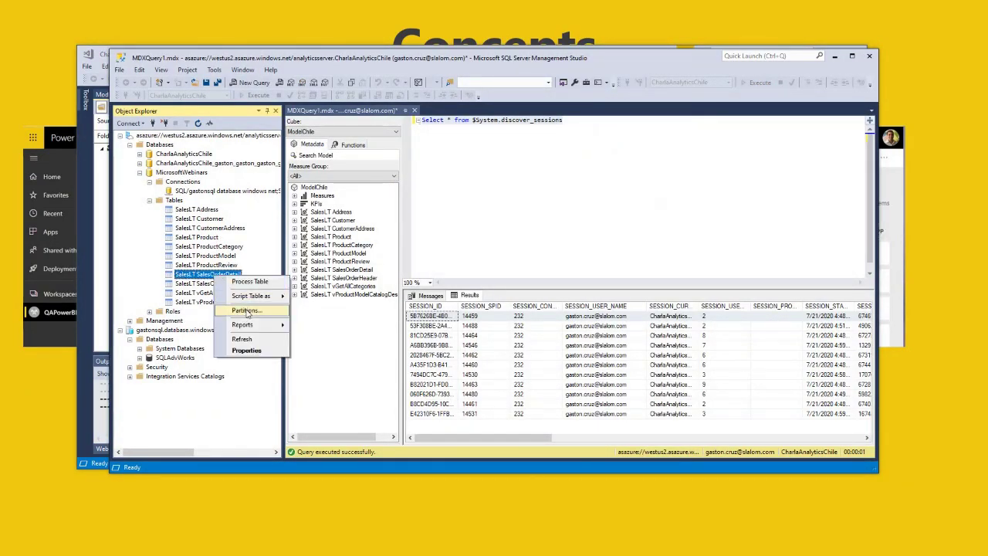
left_click(251, 308)
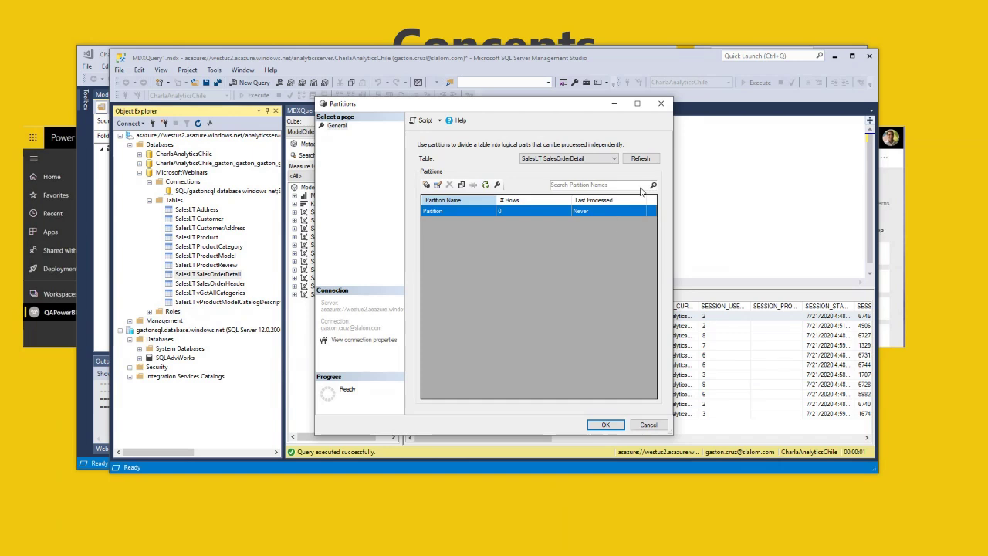
left_click(661, 103)
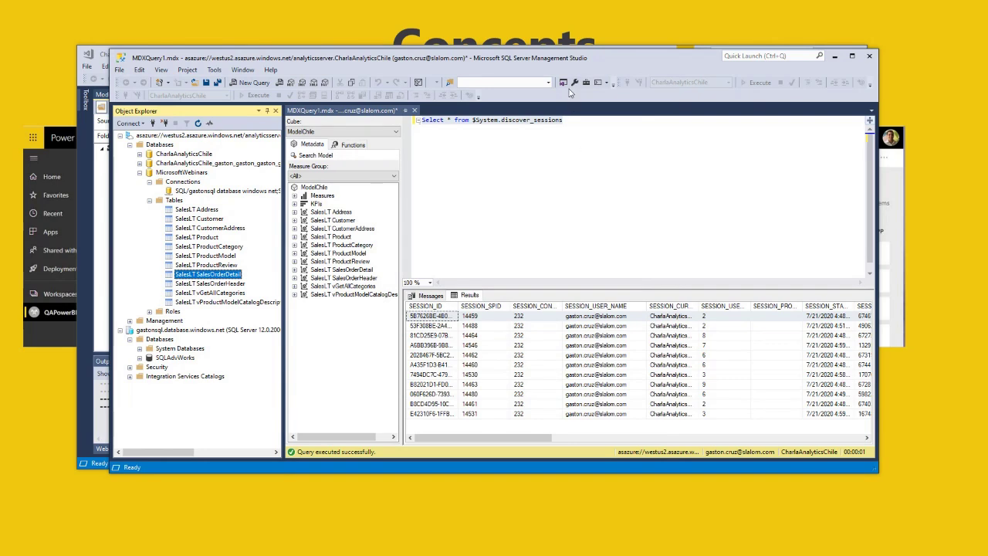
- Maximize the SQL Server Management Studio window, switch to Visual Studio, maximize it too, and bring Model.bim to the front
left_click_drag(596, 57, 577, 75)
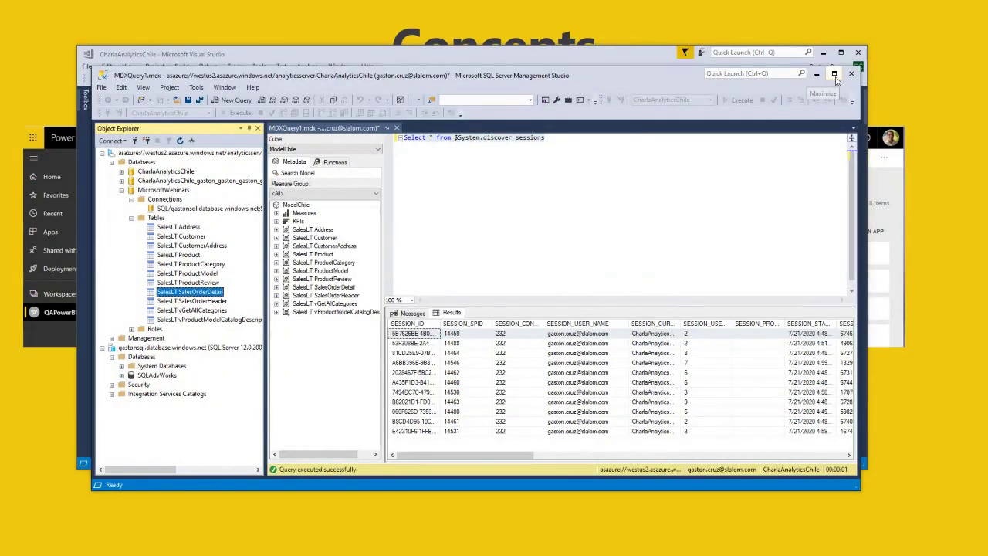
left_click_drag(660, 78, 608, 52)
left_click_drag(801, 464, 961, 544)
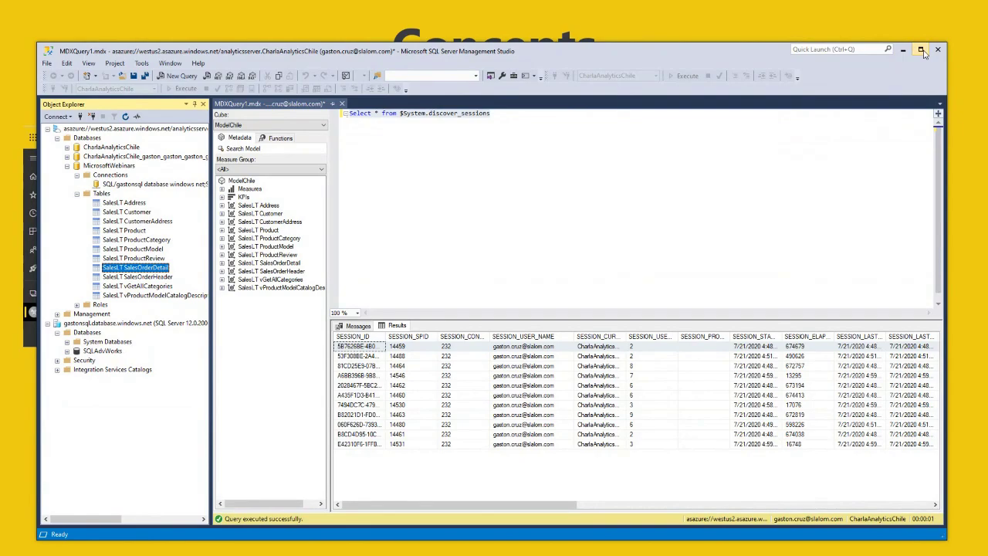
left_click(919, 48)
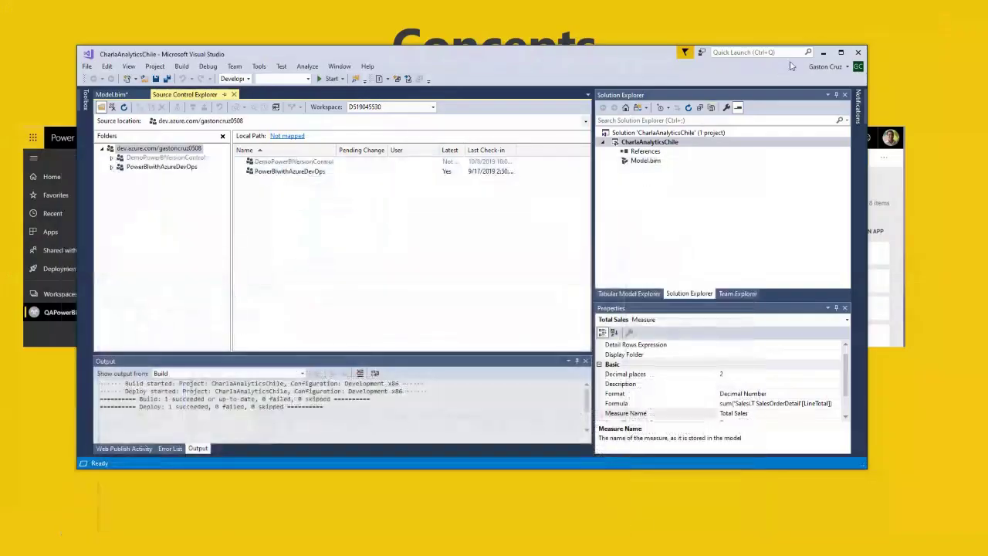
left_click(841, 52)
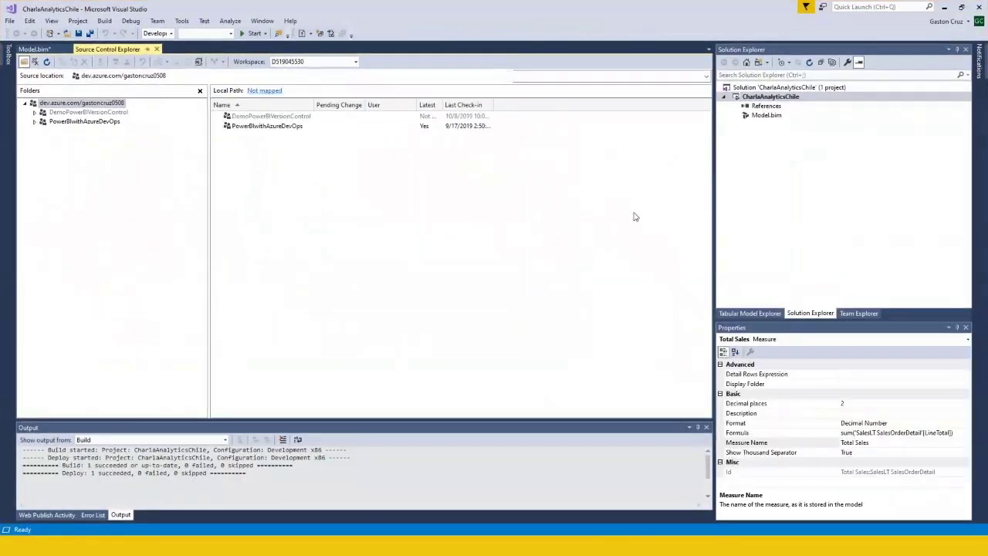
left_click(43, 49)
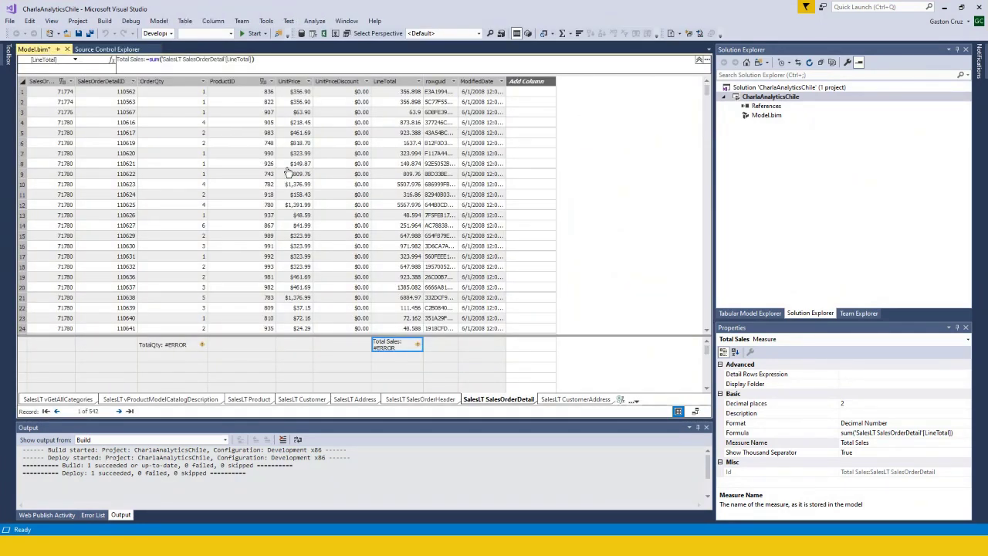
left_click(292, 165)
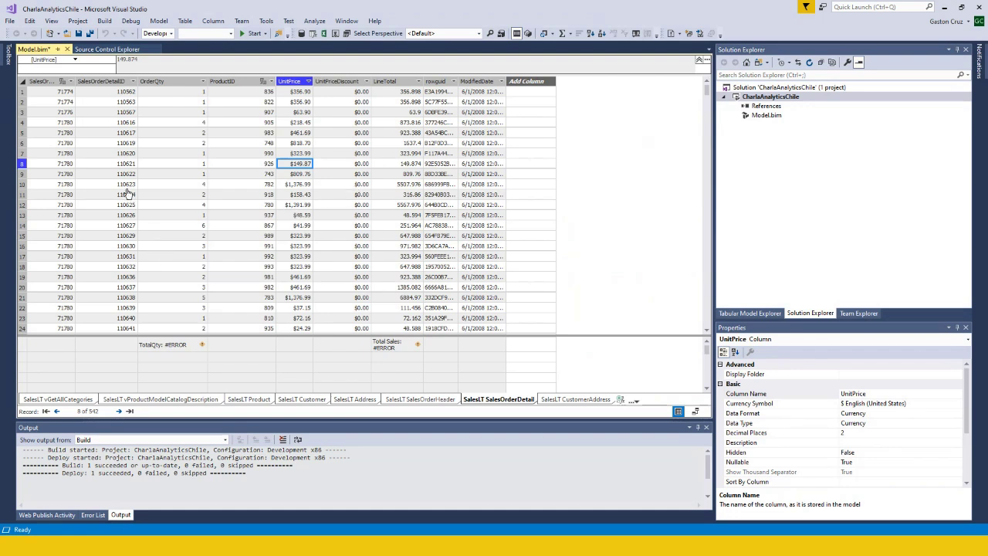
left_click(307, 196)
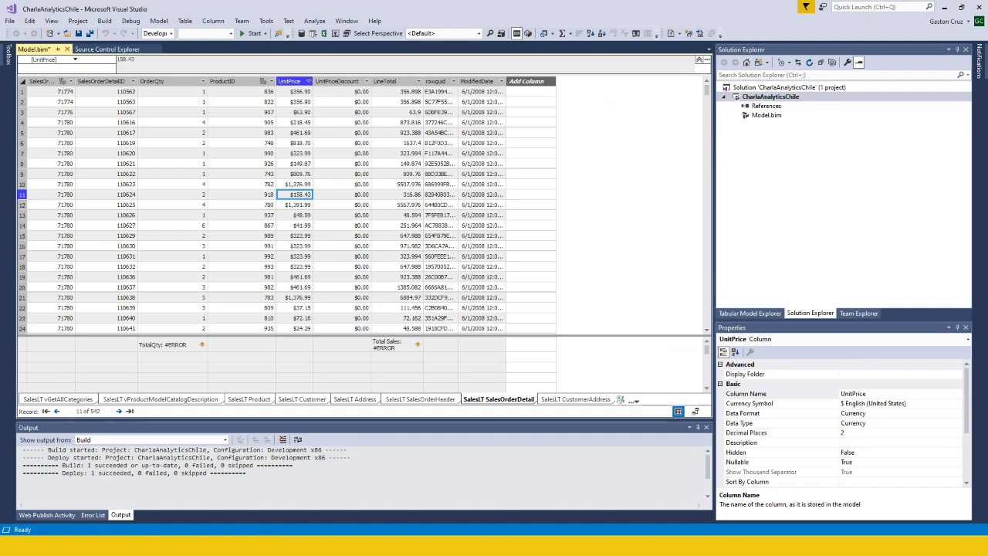
left_click(439, 175)
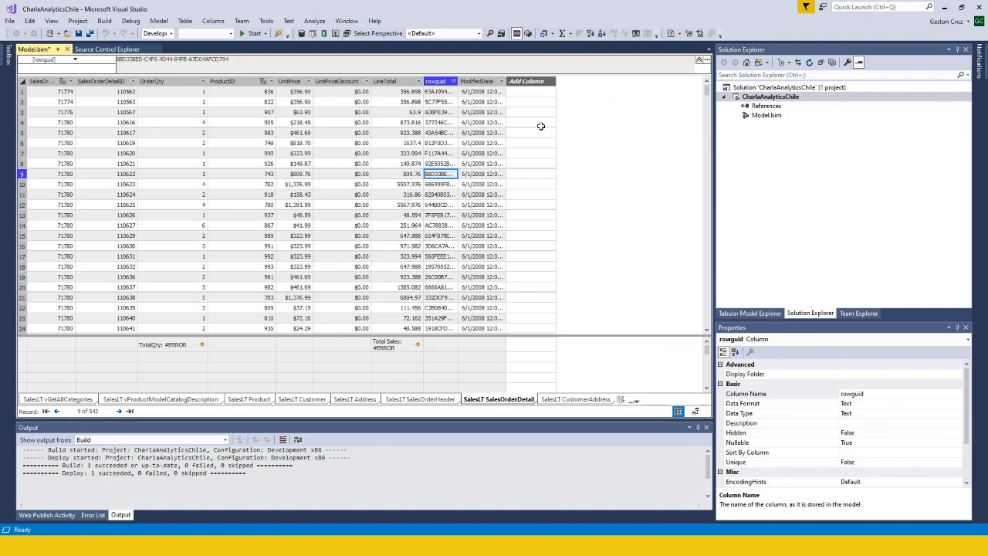
- In the Tabular Model Explorer, view the tables available for import from the SQLAdvWorks data source, and close the Navigator without importing
left_click(761, 98)
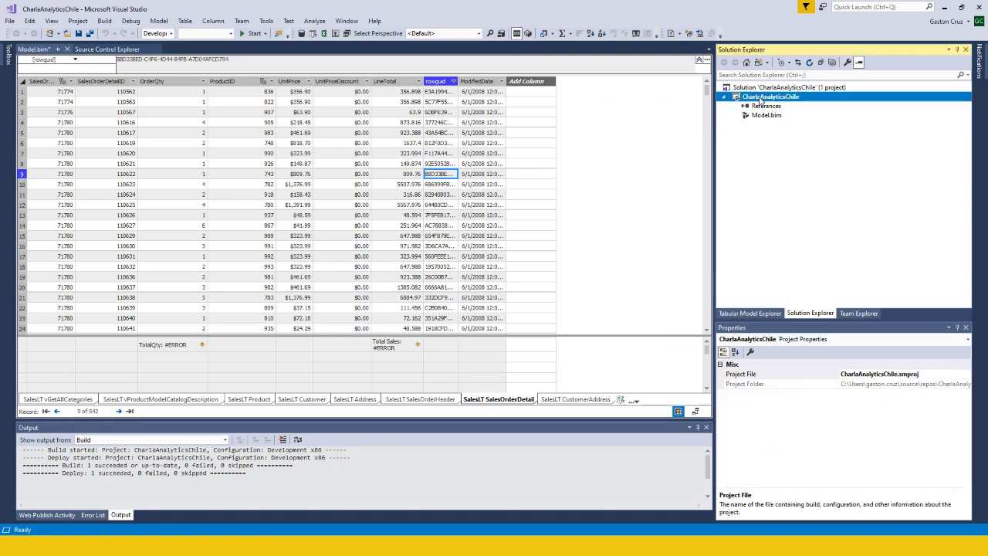
right_click(761, 99)
key("Escape")
left_click(764, 313)
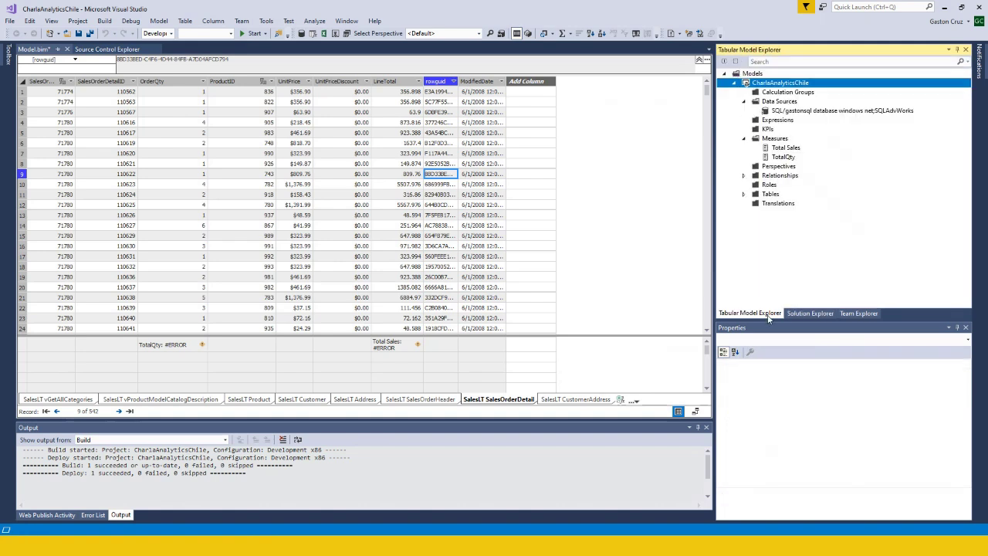
left_click(786, 111)
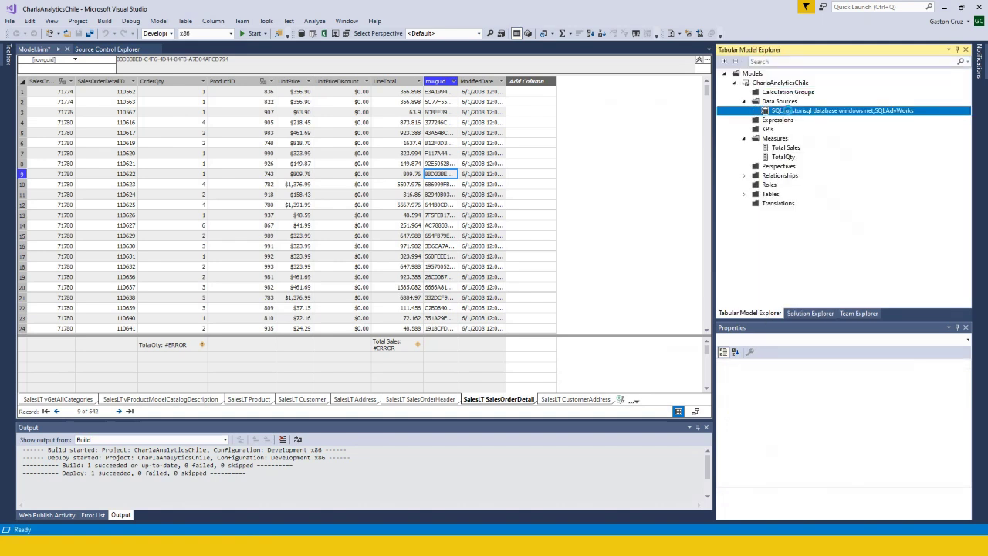
right_click(787, 112)
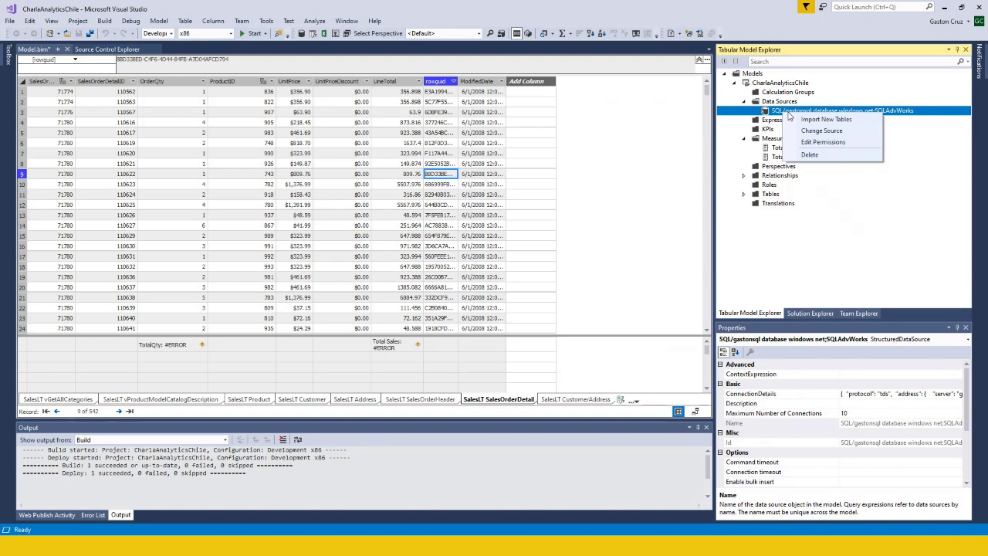
left_click(800, 129)
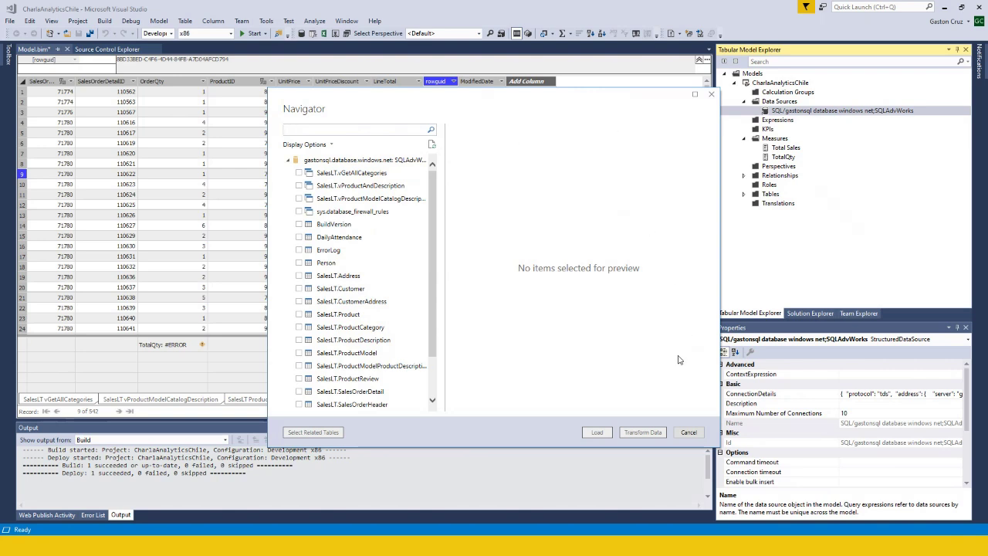
left_click(694, 431)
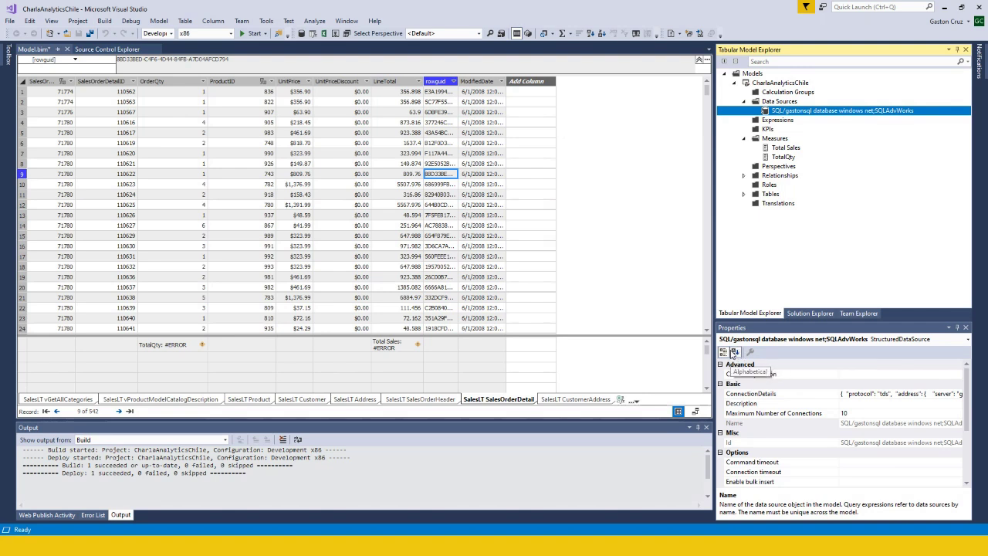
left_click(445, 153)
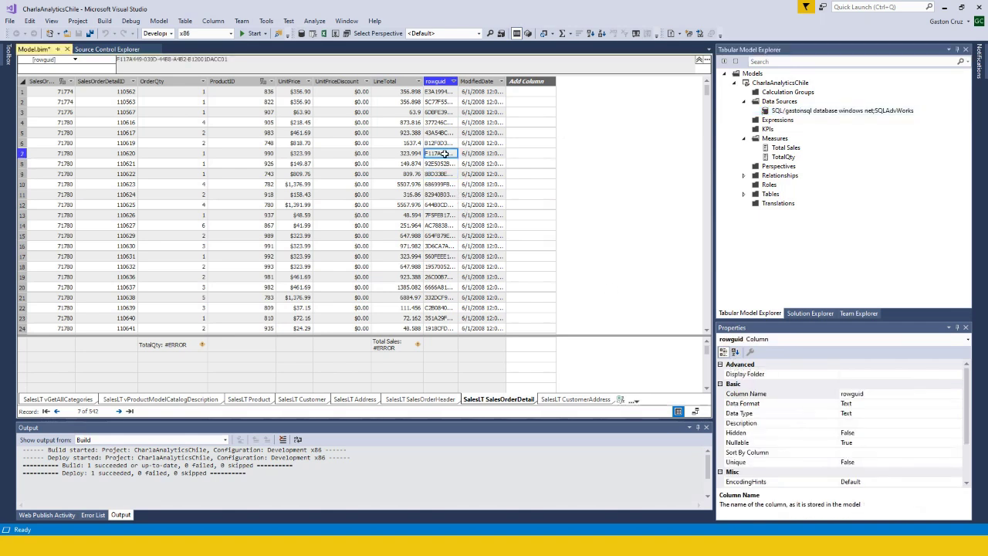
left_click(483, 152)
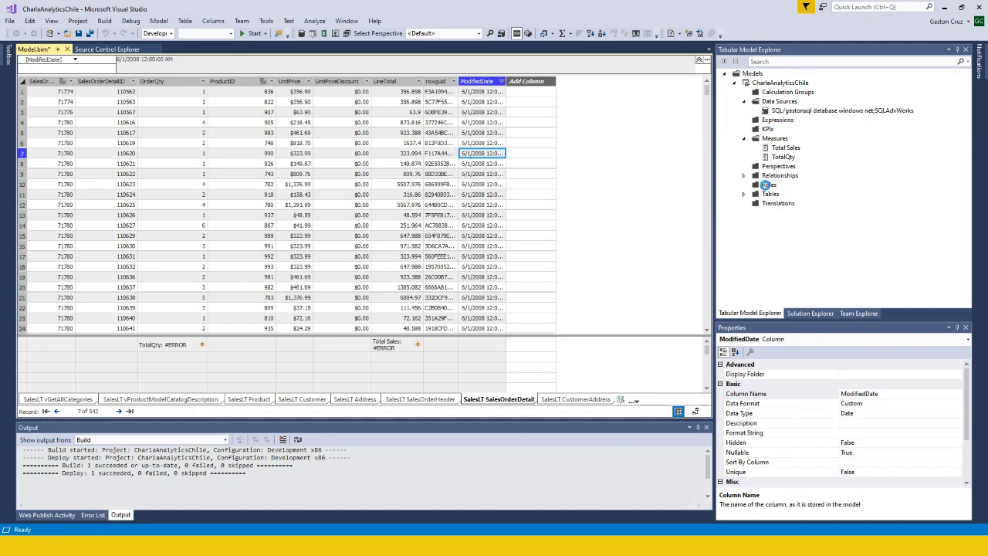
left_click(768, 185)
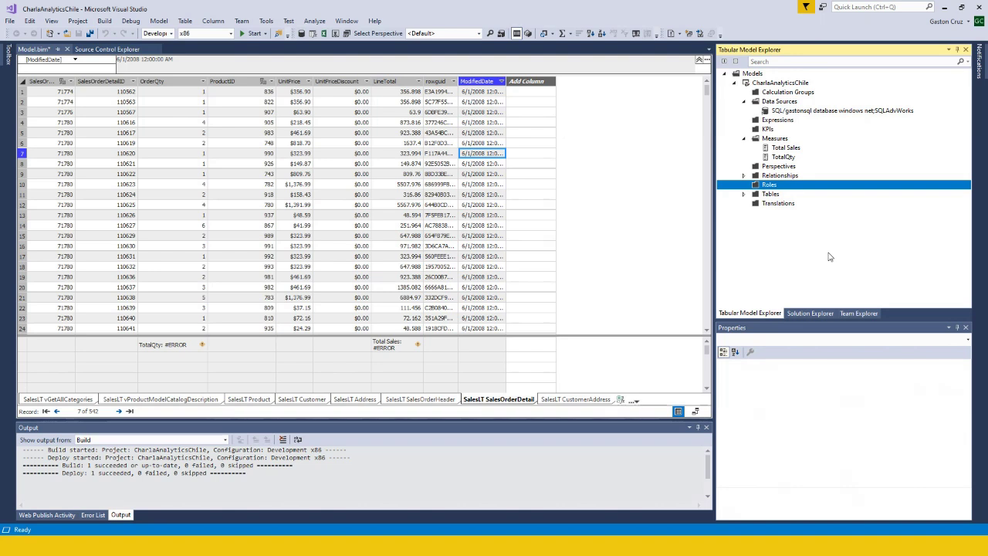
left_click(362, 163)
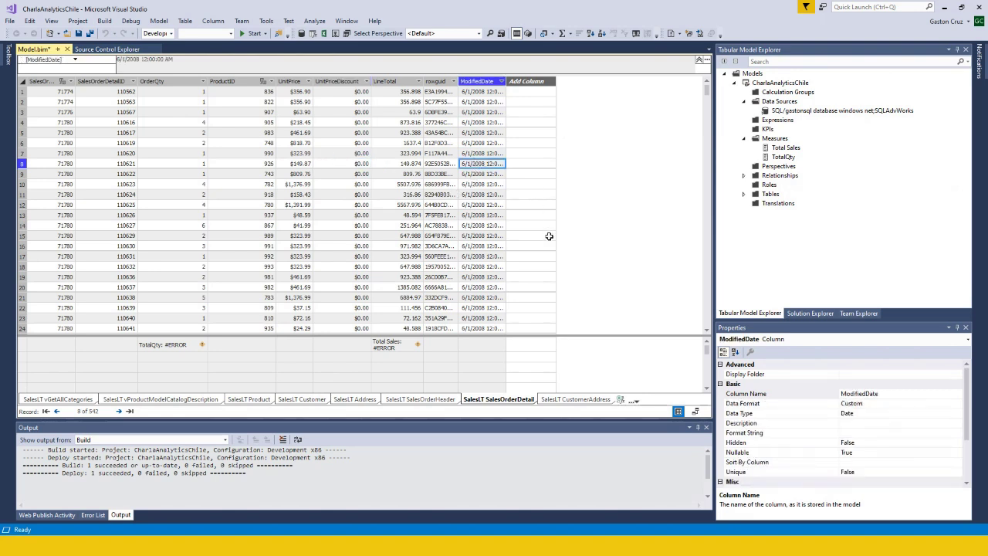
left_click(800, 313)
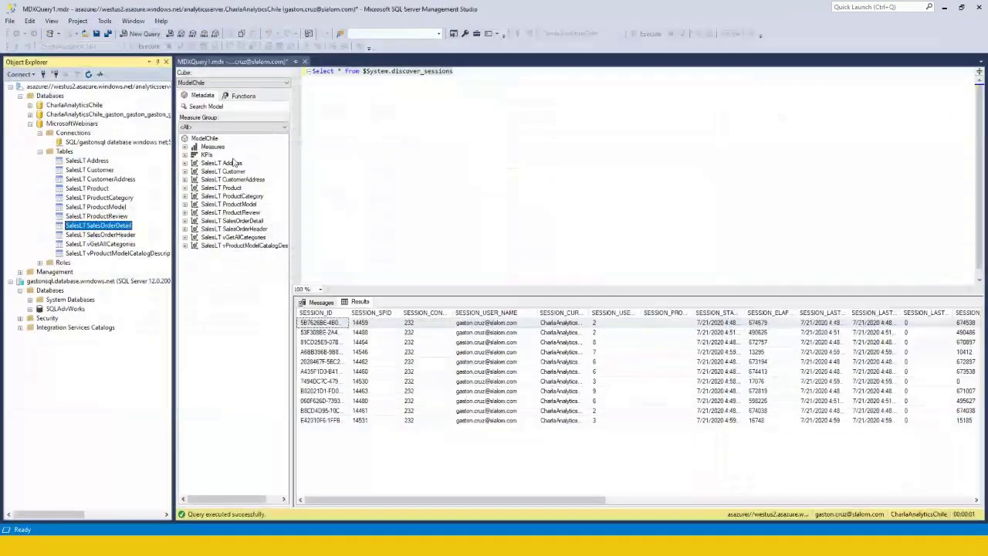
left_click(40, 151)
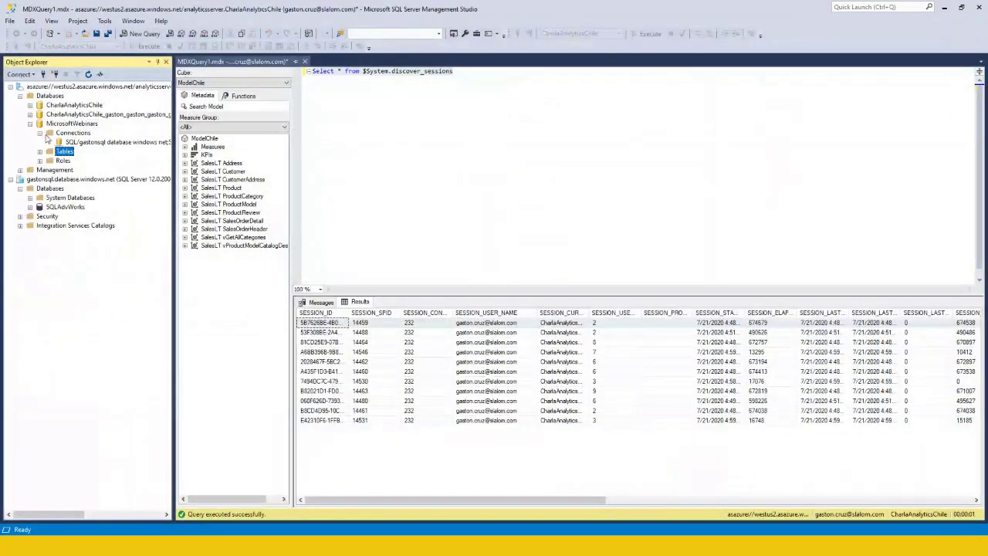
left_click(29, 123)
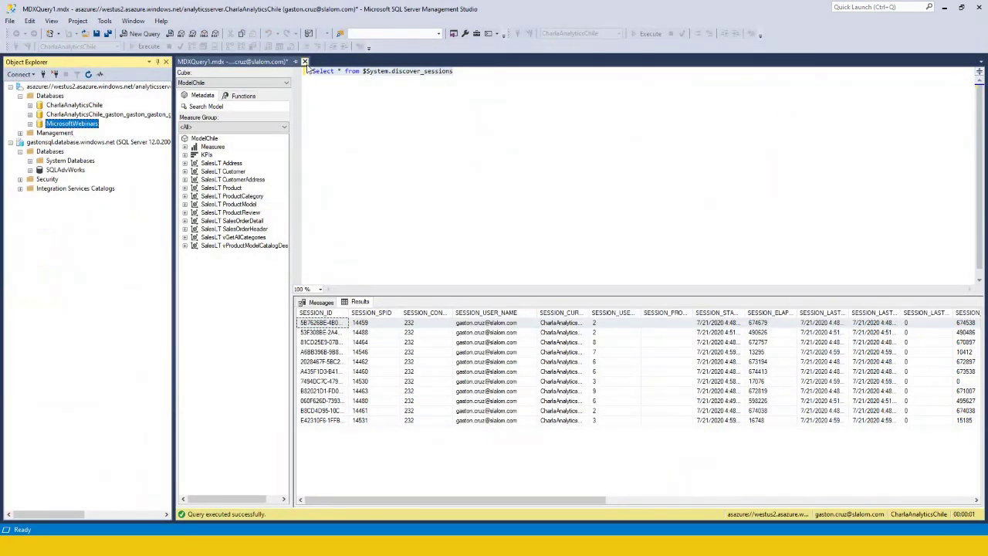
left_click(305, 62)
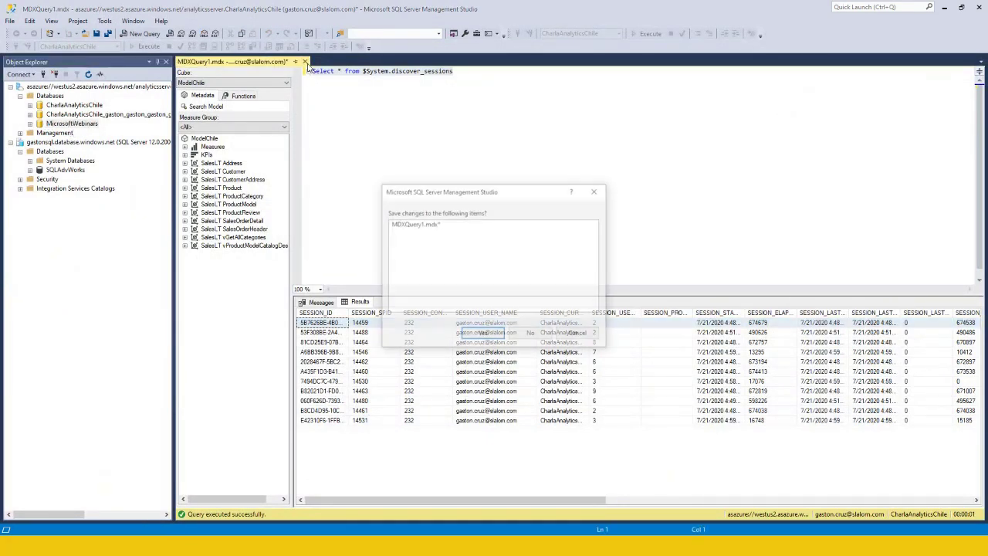
left_click(571, 333)
- Expand the MicrosoftWebinars database and view its connection and list of tables
left_click(53, 125)
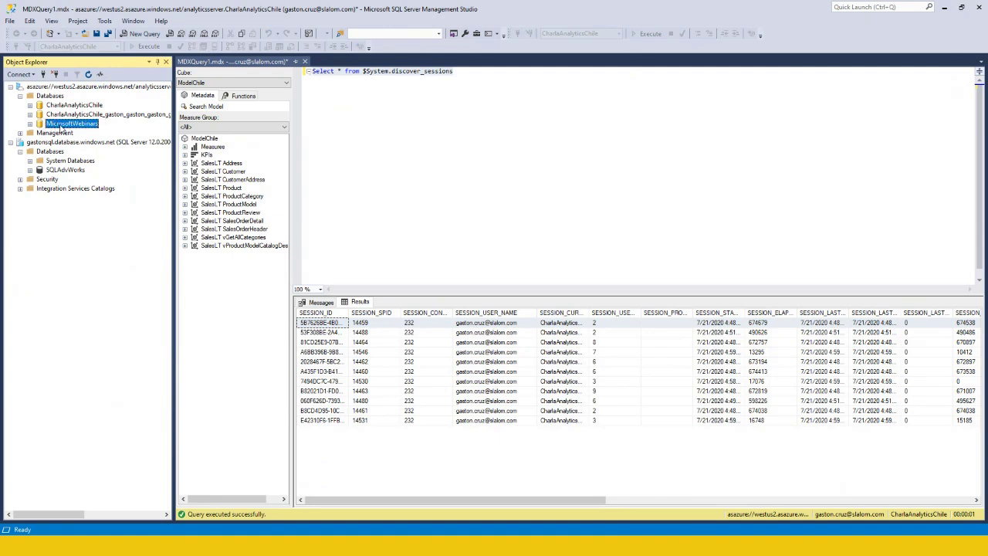
left_click(30, 124)
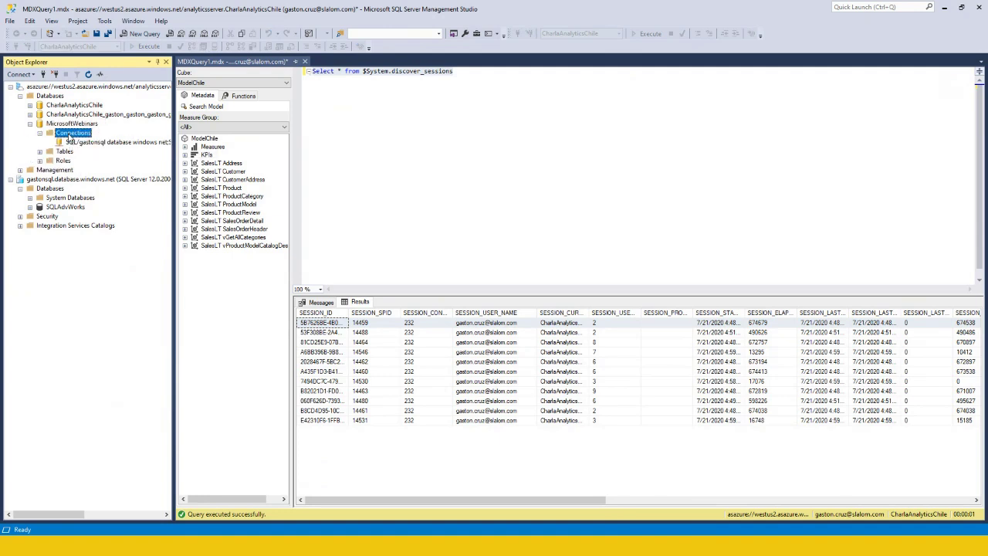
left_click(56, 152)
left_click(40, 153)
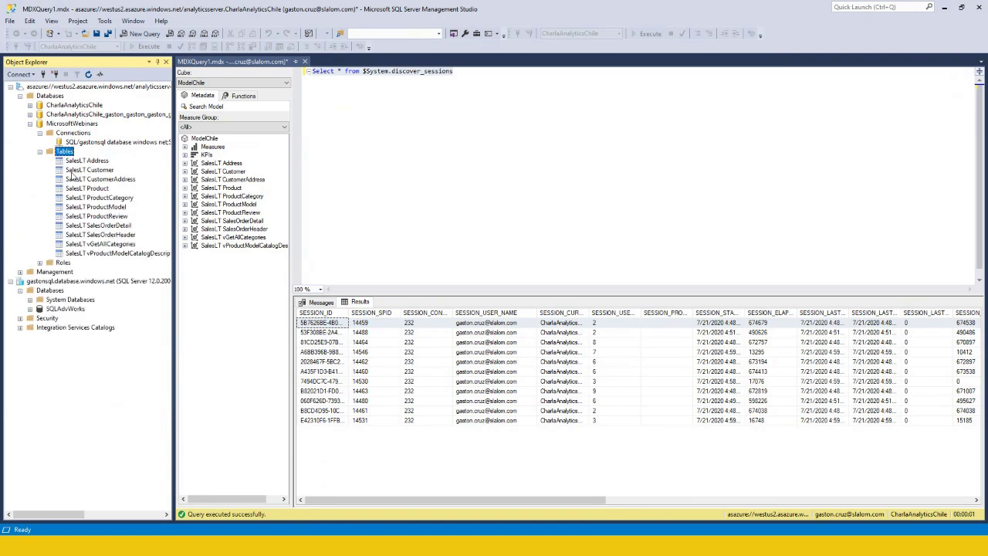
left_click(94, 162)
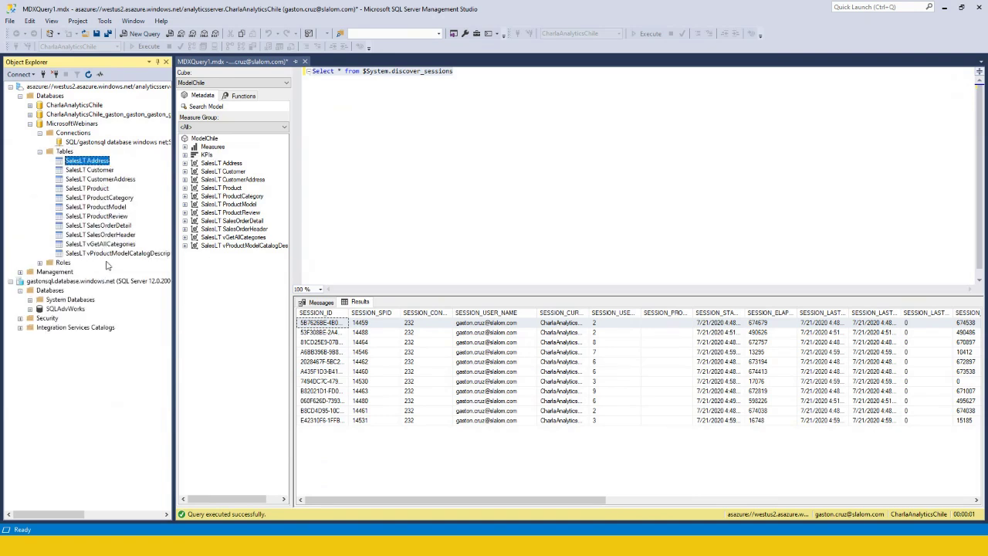
- Process the SalesLT Product table of MicrosoftWebinars in Process Full mode, and close the processing dialog
left_click(92, 189)
right_click(91, 189)
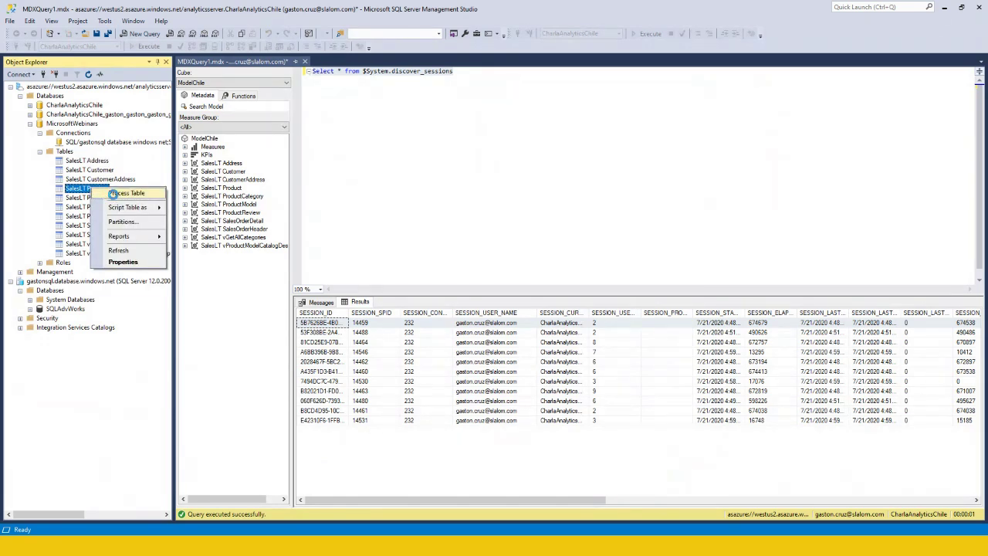
left_click(124, 192)
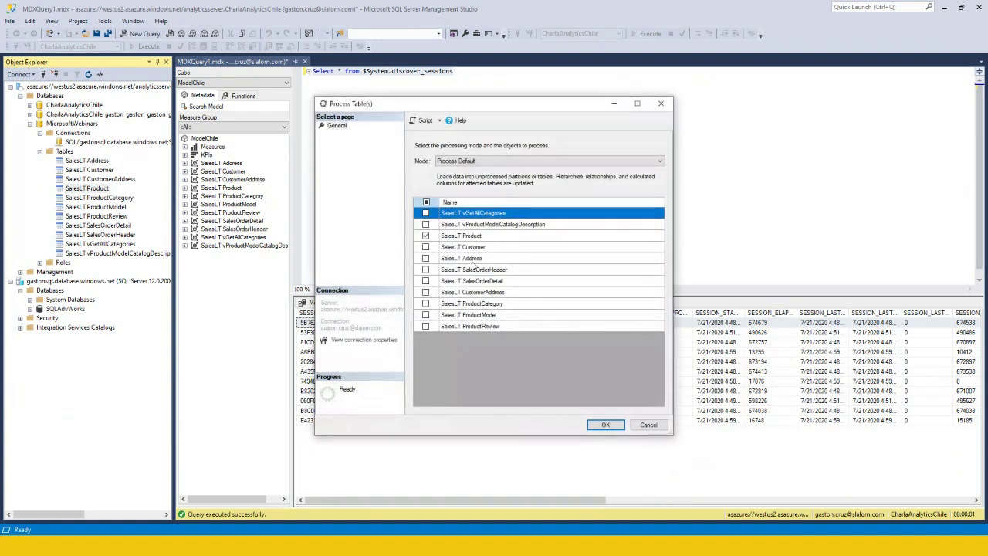
left_click(472, 161)
left_click(461, 171)
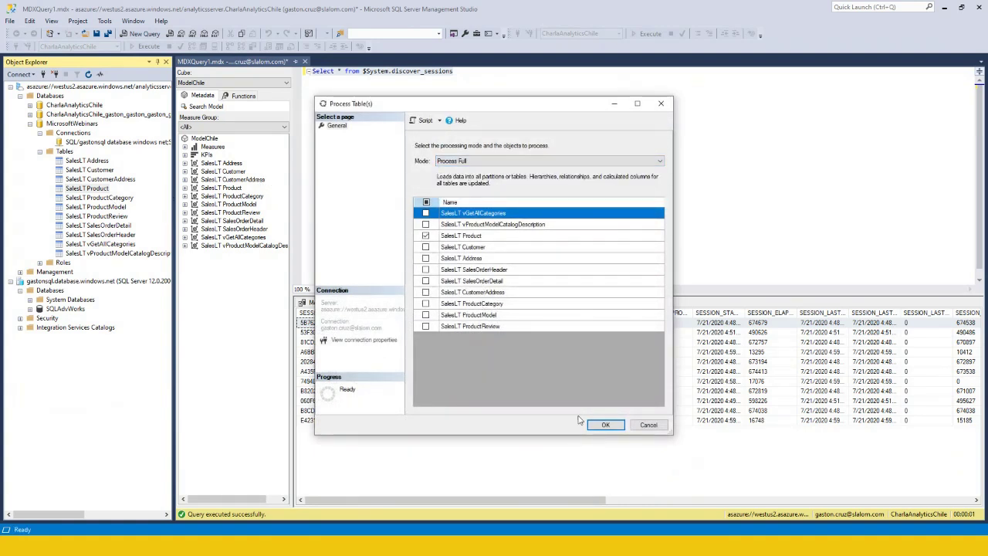
left_click(607, 425)
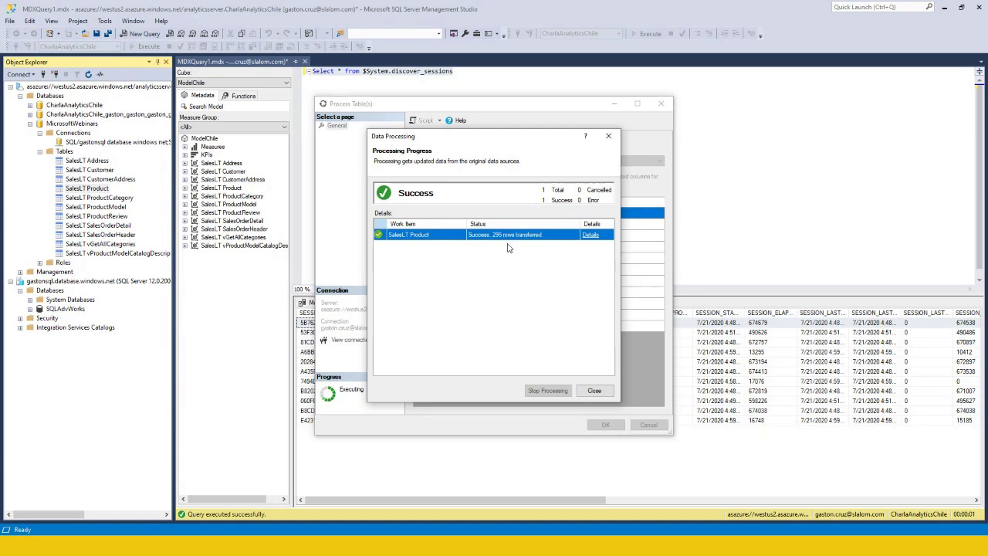
left_click(592, 390)
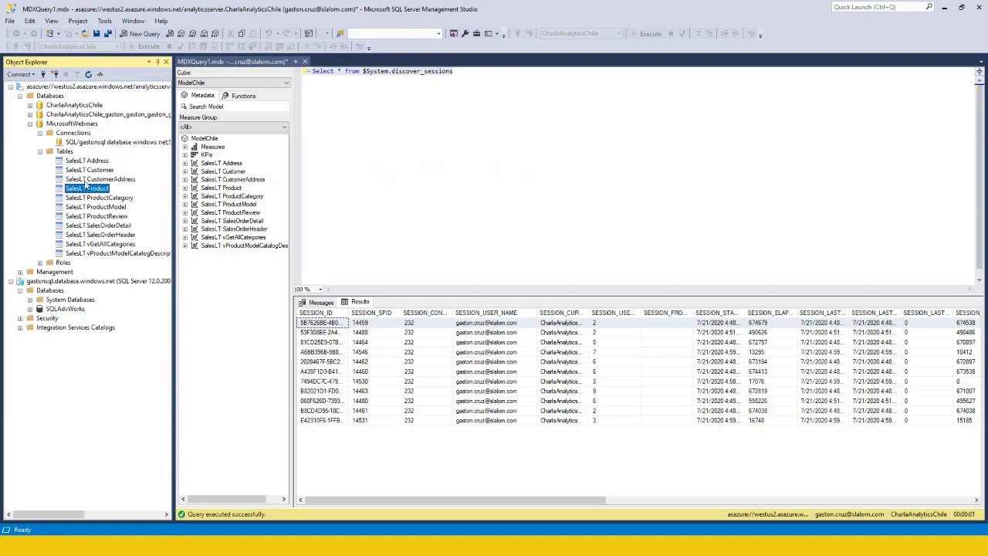
- Rerun the query Select * from $System.discover_sessions to view the server's sessions, executing it again after the connection drops
left_click(314, 94)
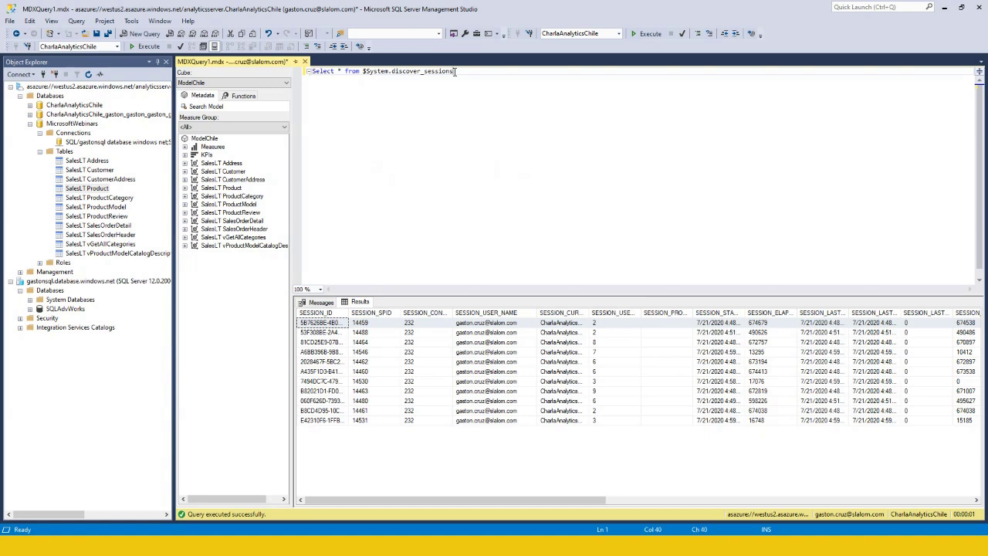
left_click_drag(452, 71, 312, 71)
left_click(148, 47)
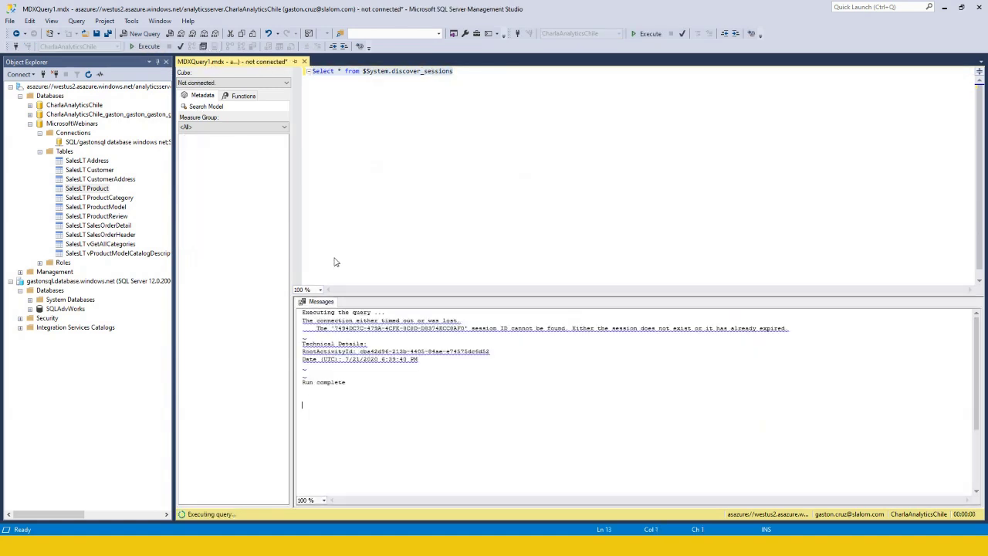
left_click(356, 173)
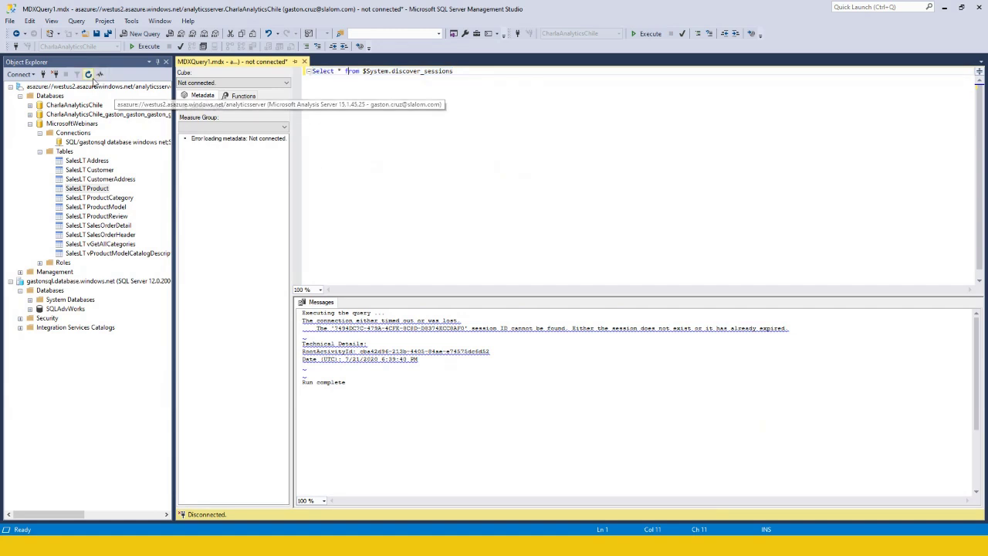
left_click(87, 188)
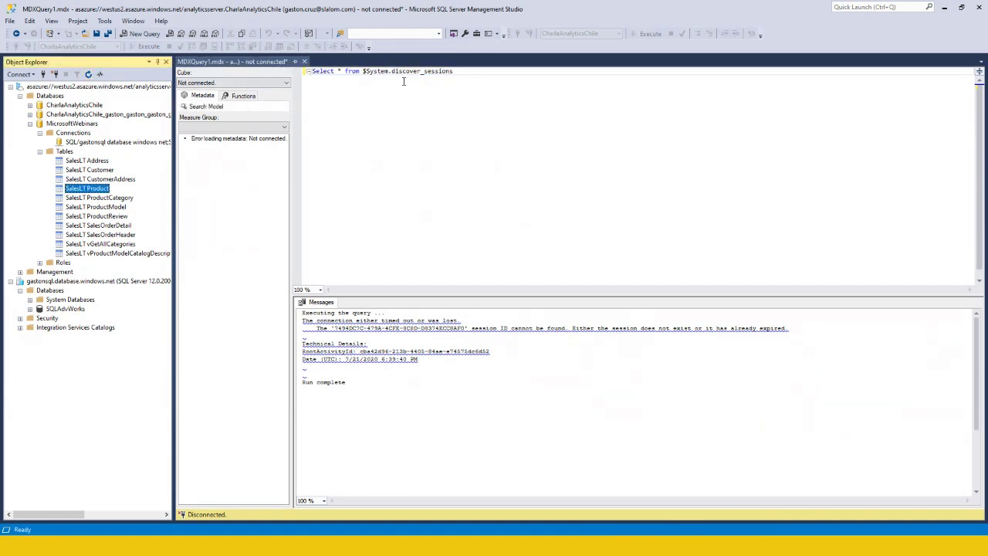
left_click(440, 95)
left_click_drag(455, 71, 307, 71)
left_click(202, 46)
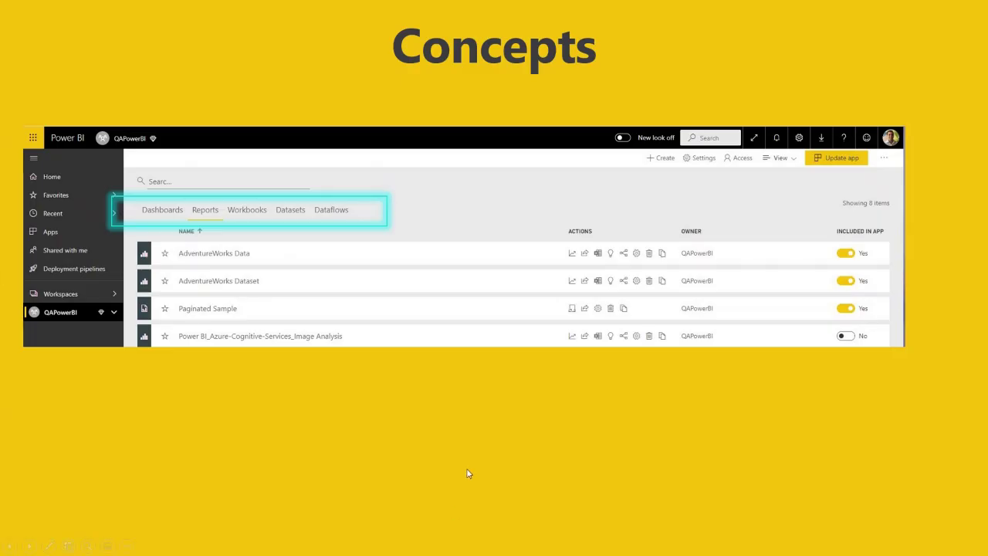
key("Right")
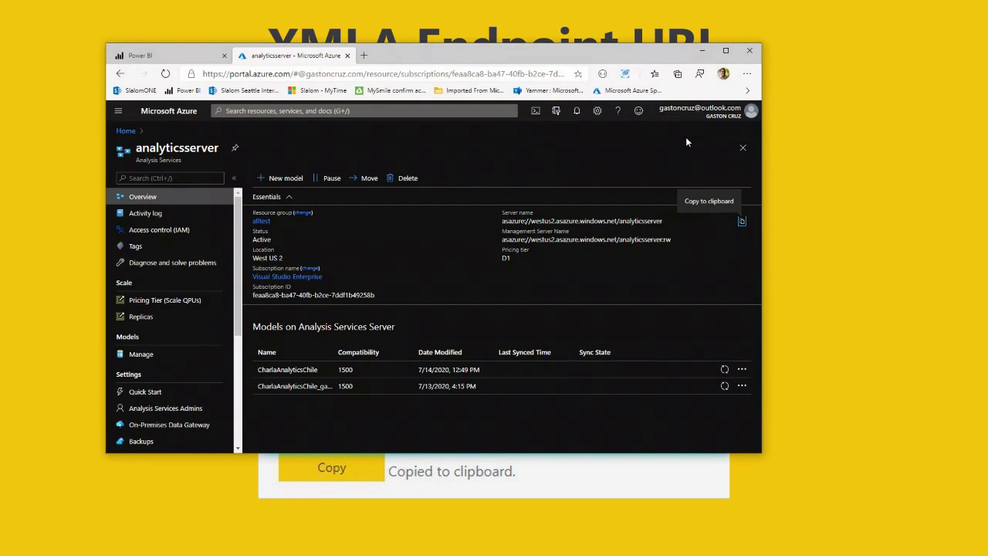
- In the maximized browser, switch to Power BI, copy the QAPowerBI workspace connection from its Premium settings, and close the settings without changes
left_click(726, 51)
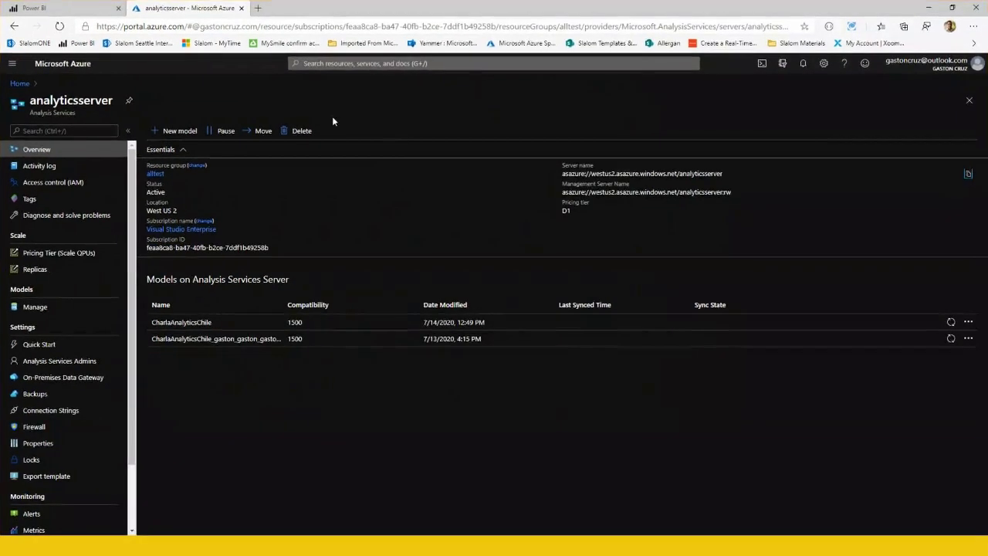
left_click(154, 54)
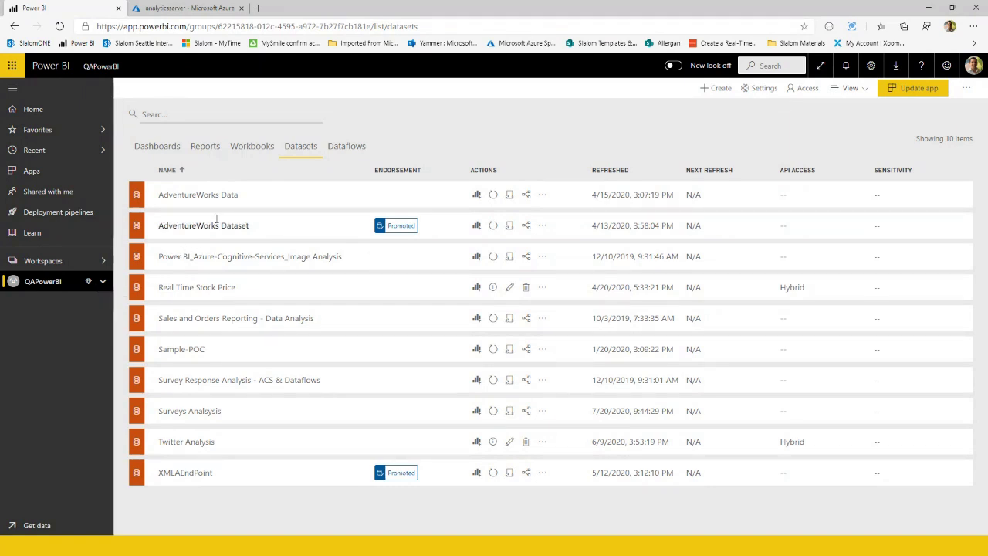
left_click(762, 91)
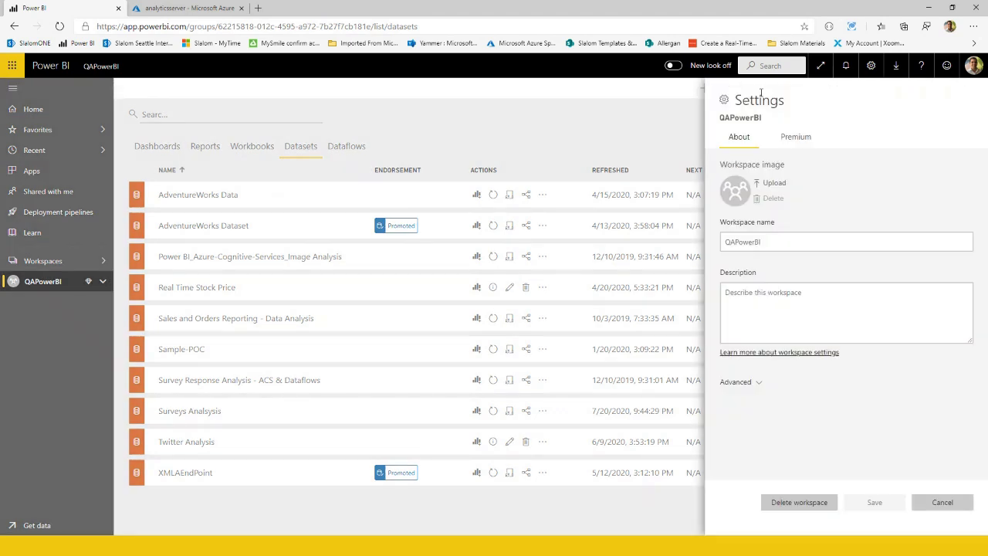
left_click(795, 137)
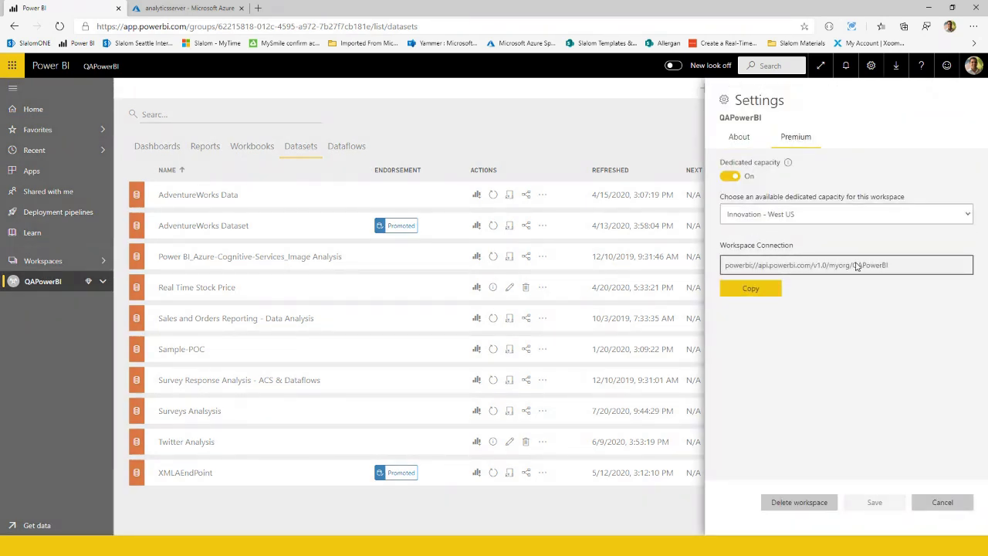
left_click_drag(725, 267, 900, 268)
left_click(769, 290)
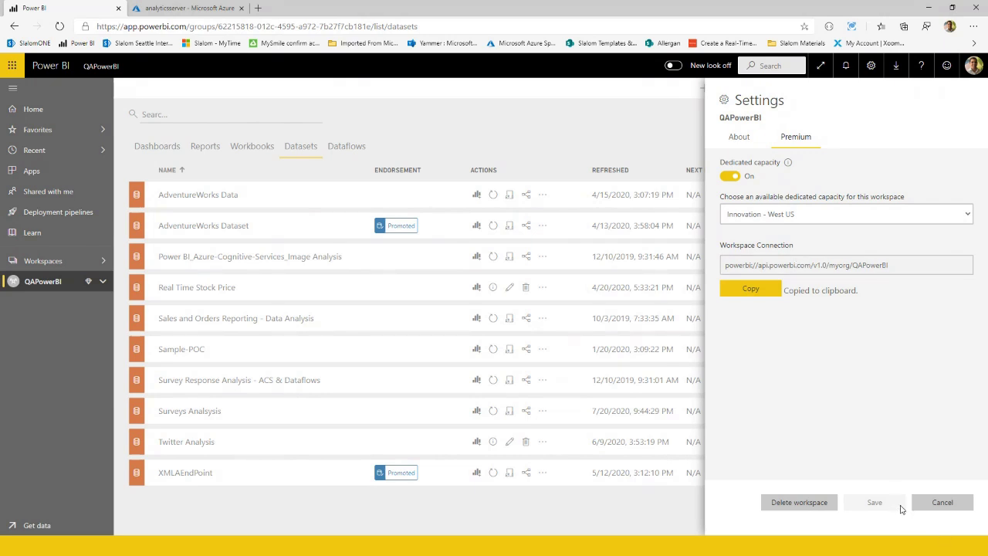
left_click(926, 503)
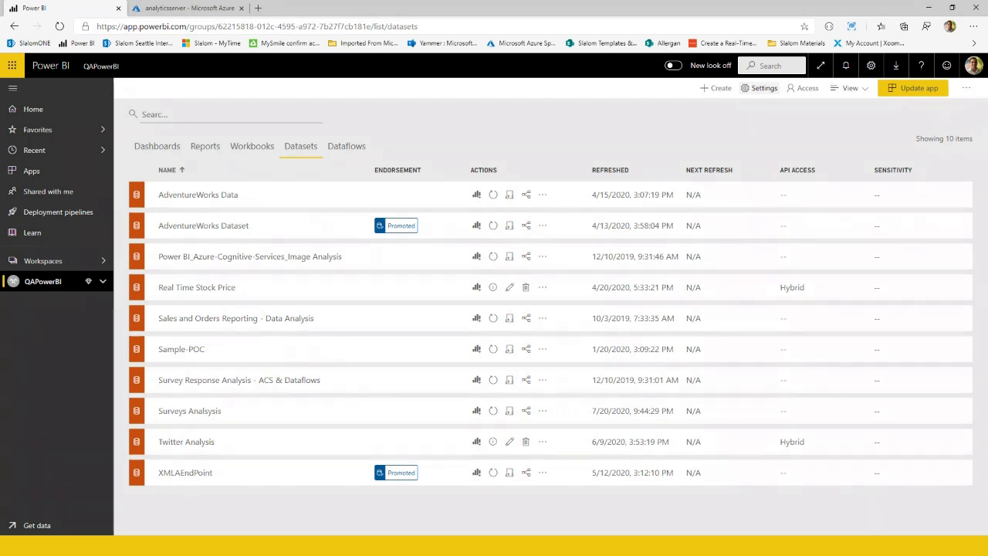
- Switch to SQL Server Management Studio, disconnect the Azure Analysis Services and SQL database servers, and close MDXQuery1.mdx without saving
key("alt+Tab")
left_click(50, 86)
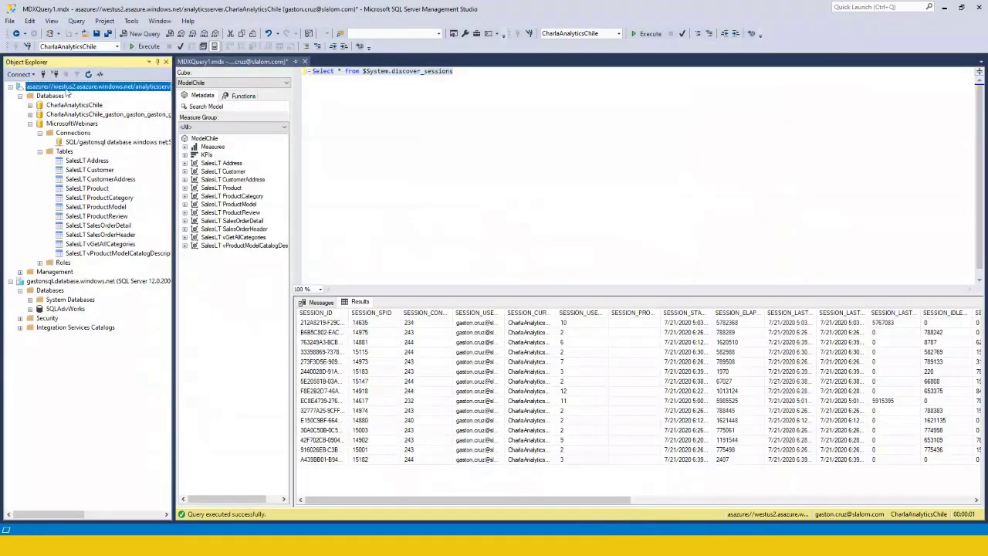
left_click(55, 74)
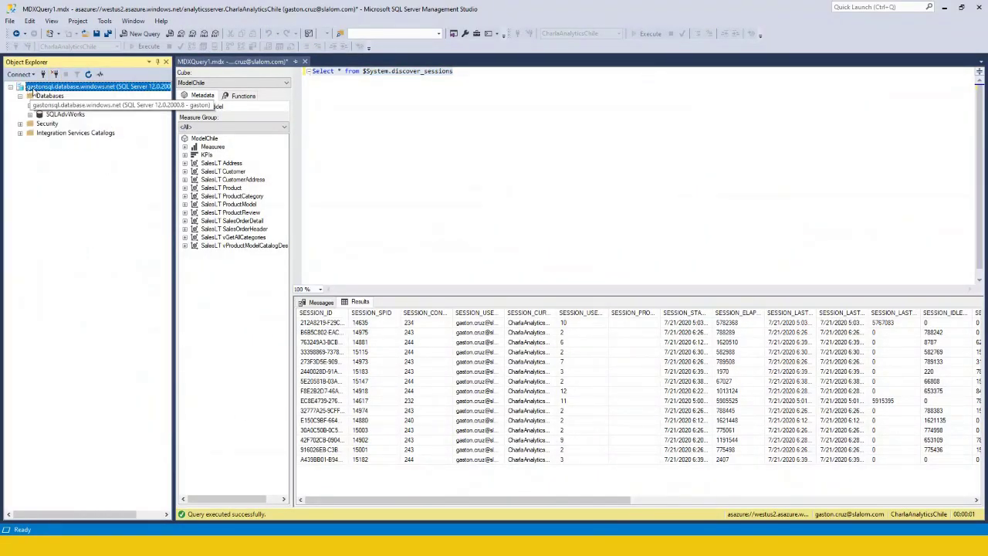
left_click(54, 74)
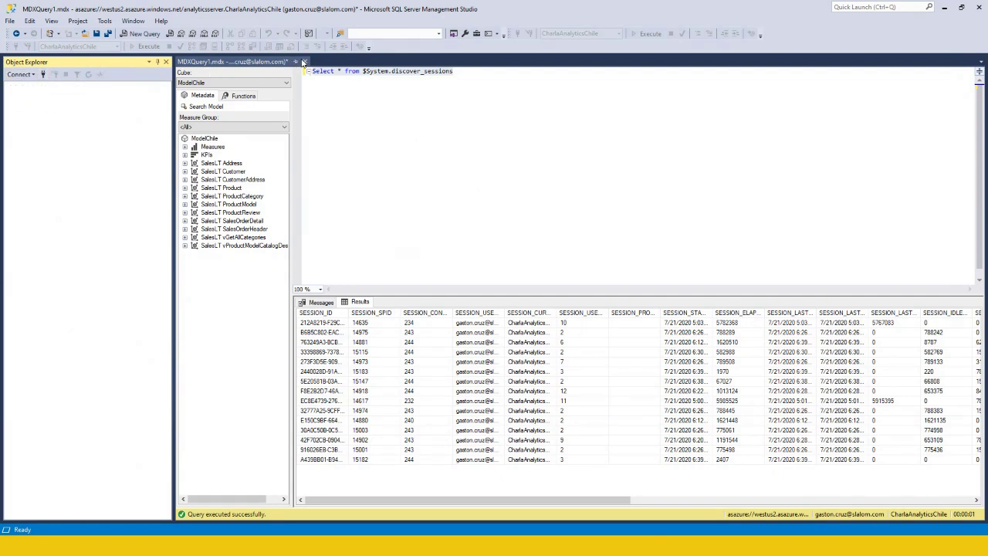
left_click(304, 62)
left_click(533, 334)
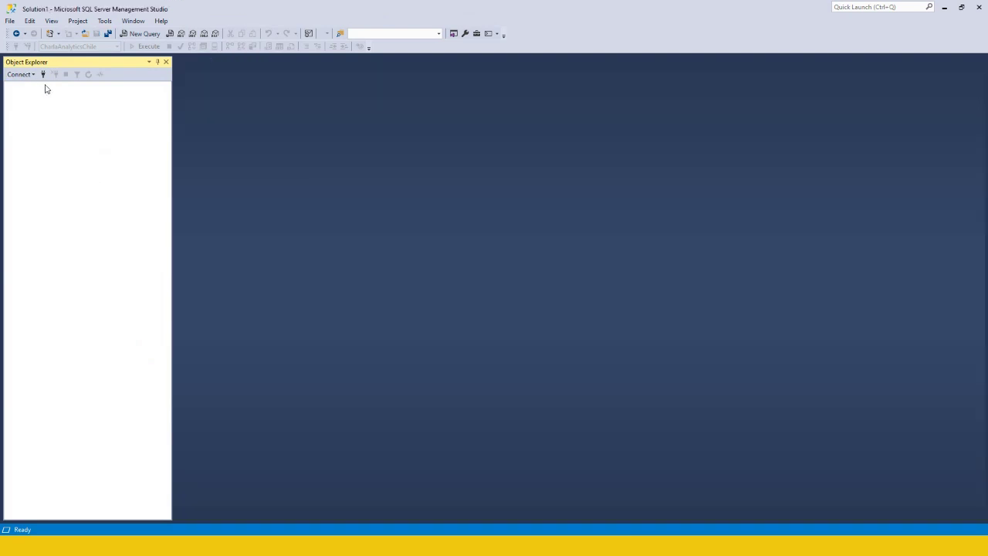
- Connect to Analysis Services using the copied server name powerbi://api.powerbi.com/v1.0/myorg/QAPowerBI, and sign in with the account password
left_click(21, 74)
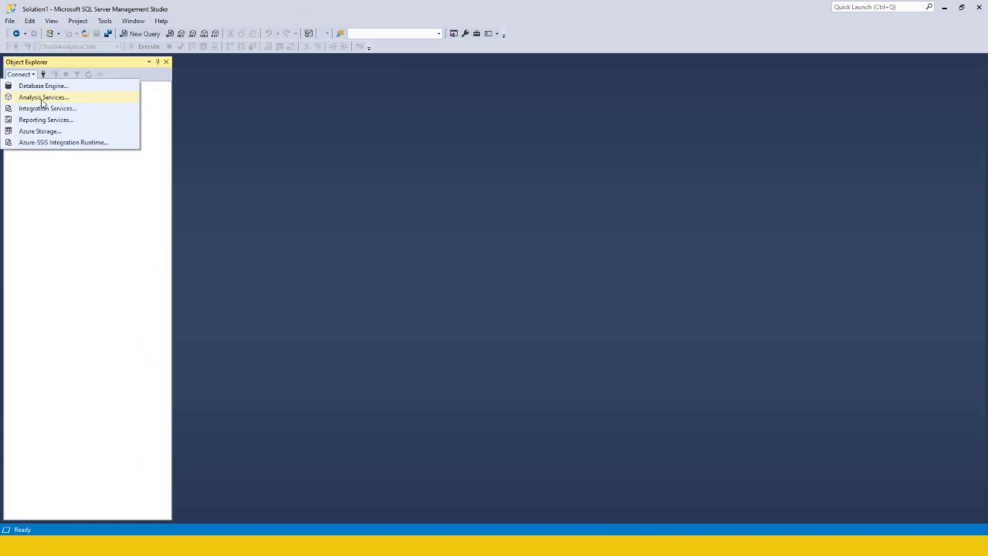
left_click(42, 98)
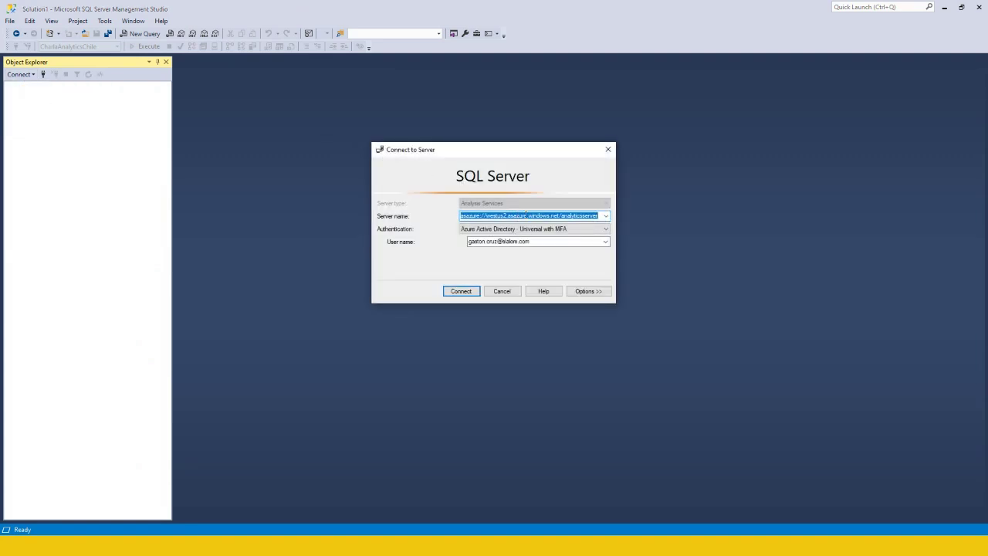
key("ctrl+v")
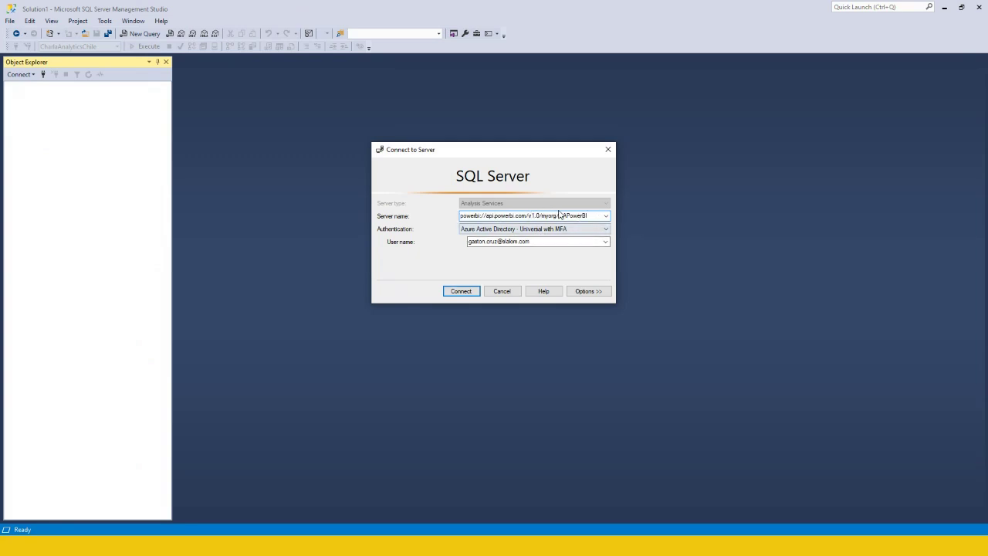
left_click(472, 293)
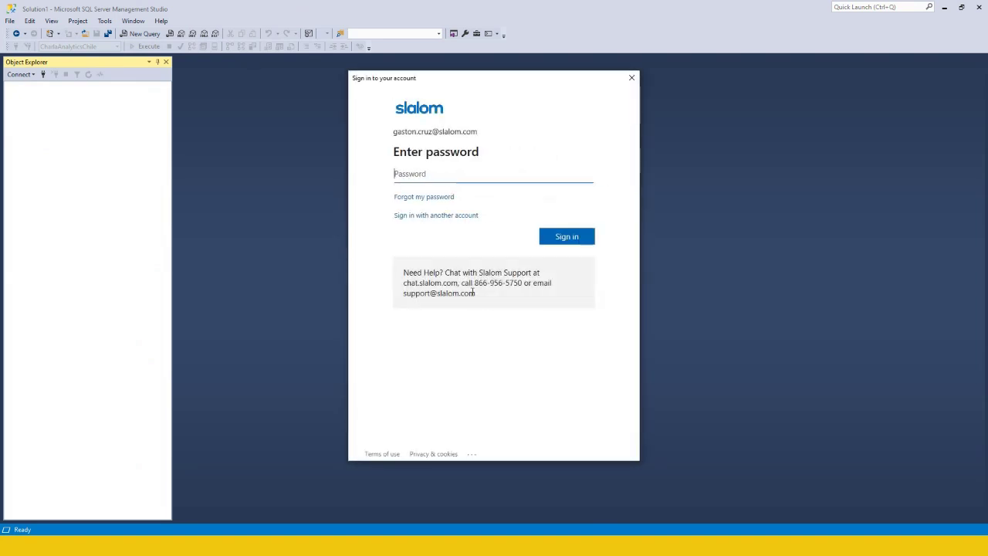
type("•••••••••")
key("Return")
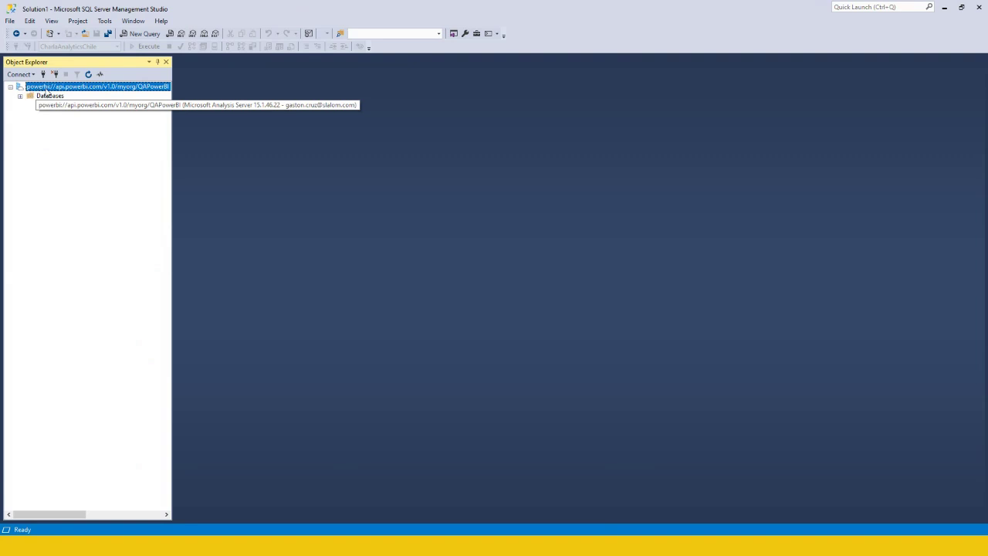
- Expand the workspace's databases and list the connections and tables of AdventureWorks Data
left_click(20, 96)
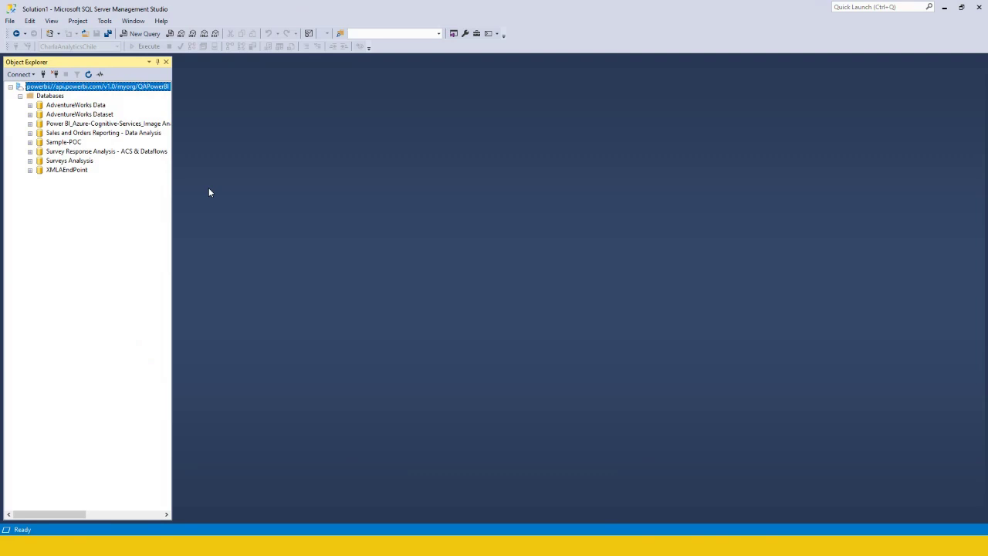
left_click(74, 114)
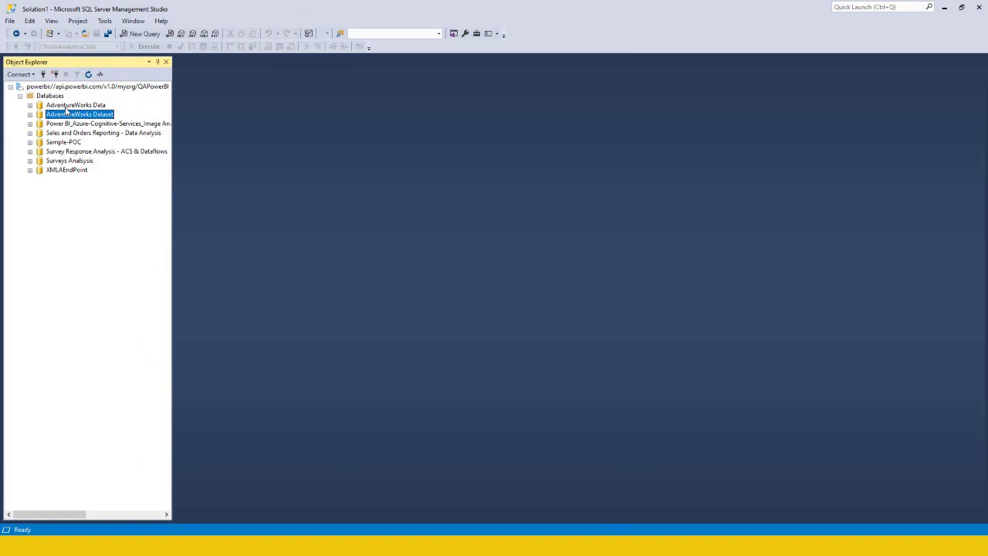
left_click(40, 106)
double_click(40, 106)
left_click(40, 117)
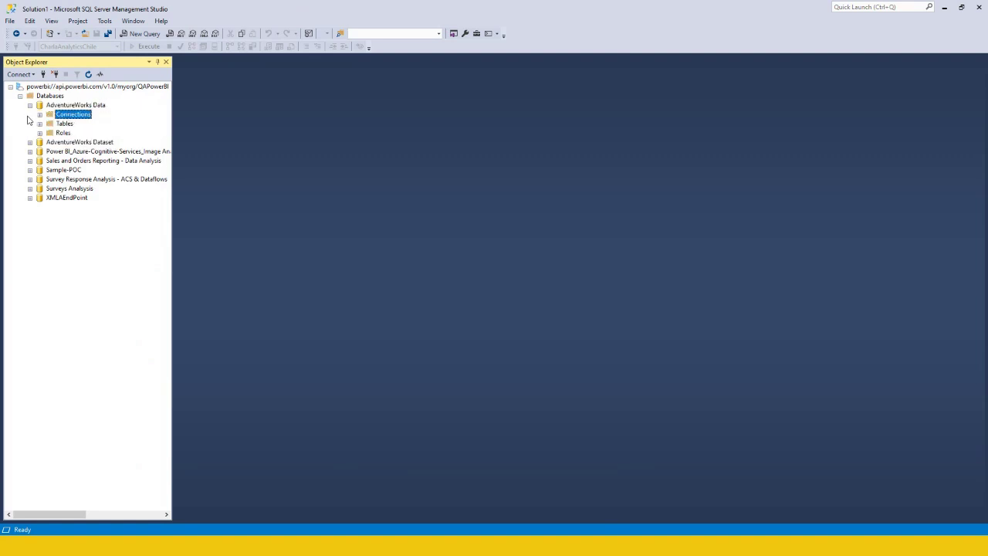
left_click(40, 123)
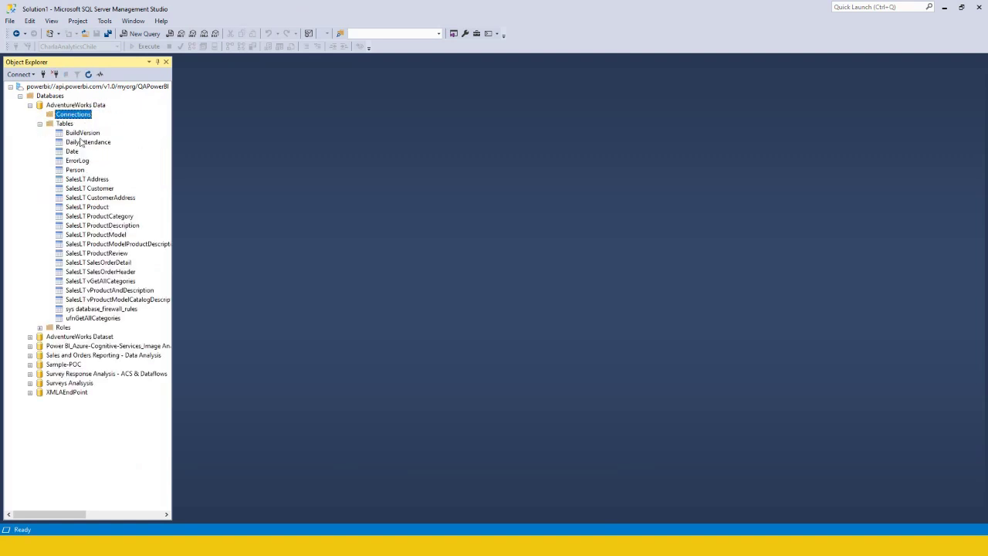
- View the partitions of the SalesLT Address table, cancel without changes, and collapse AdventureWorks Data
right_click(96, 179)
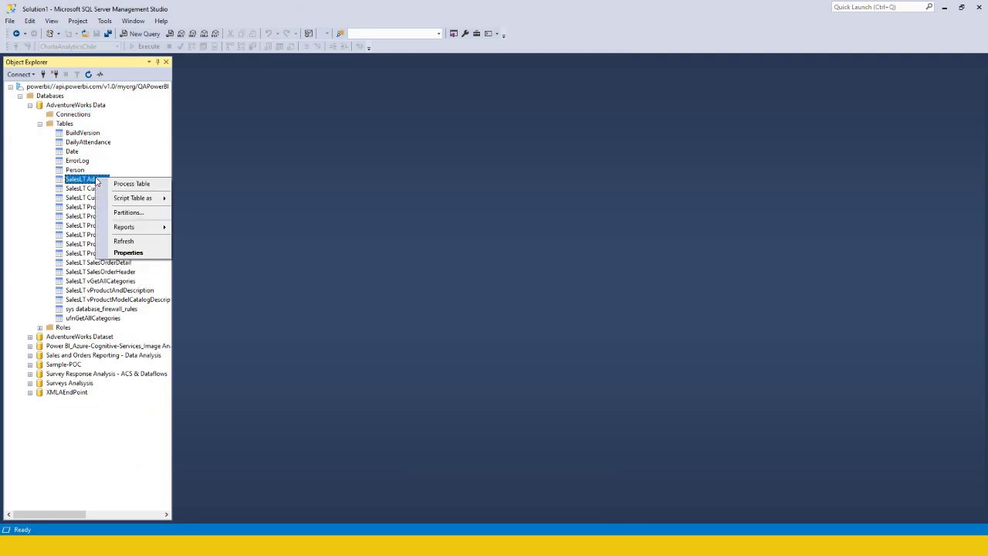
left_click(124, 213)
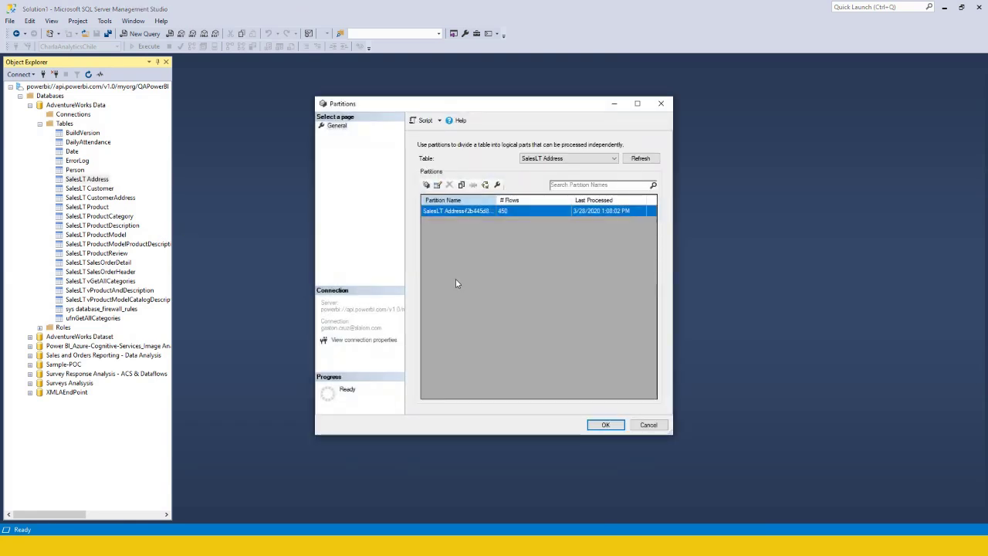
left_click(658, 421)
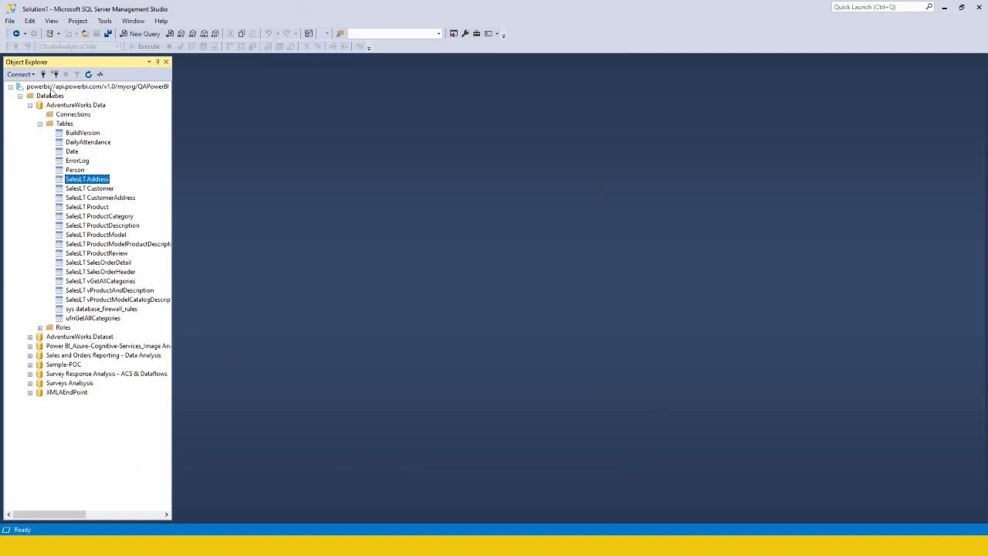
left_click(30, 105)
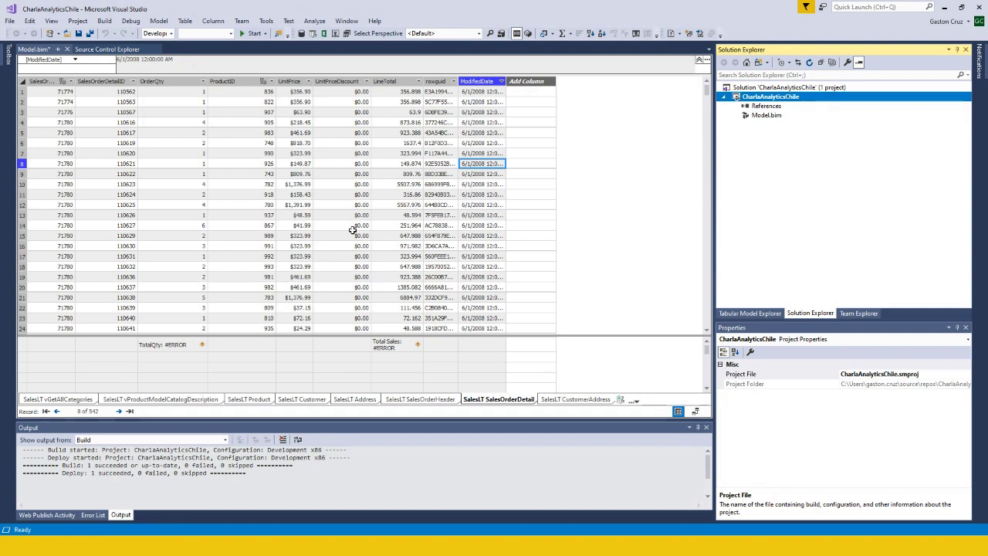
- In Visual Studio, set the CharlaAnalyticsChile project's deployment server to powerbi://api.powerbi.com/v1.0/myorg/QAPowerBI
right_click(749, 100)
left_click(793, 299)
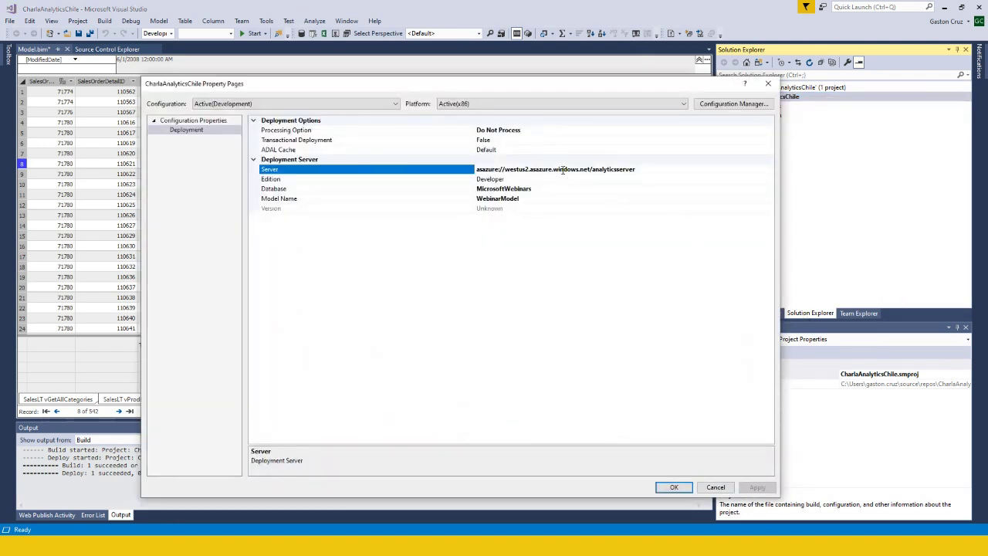
left_click_drag(644, 171, 476, 170)
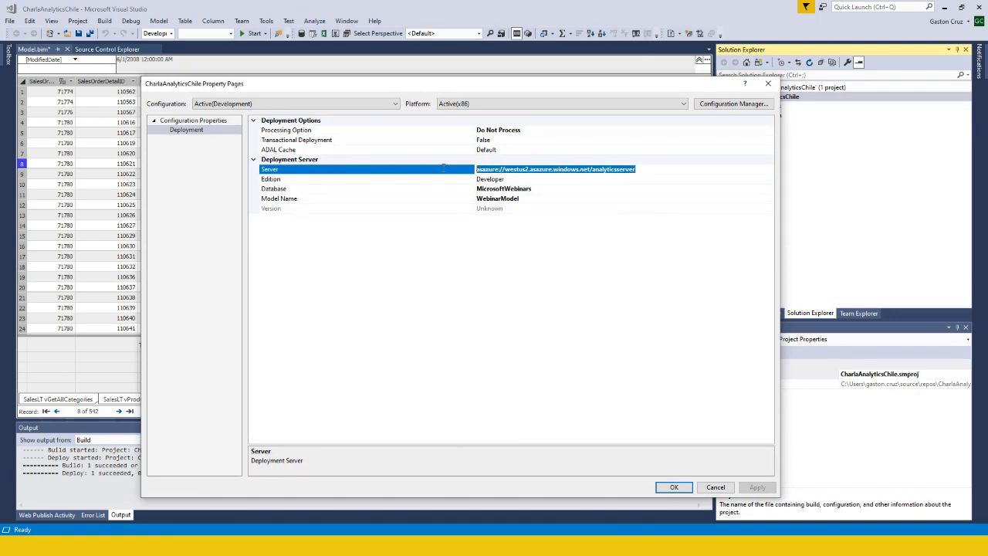
type("powerbi://api.powerbi.com/v1.0/myorg/QAPowerBI")
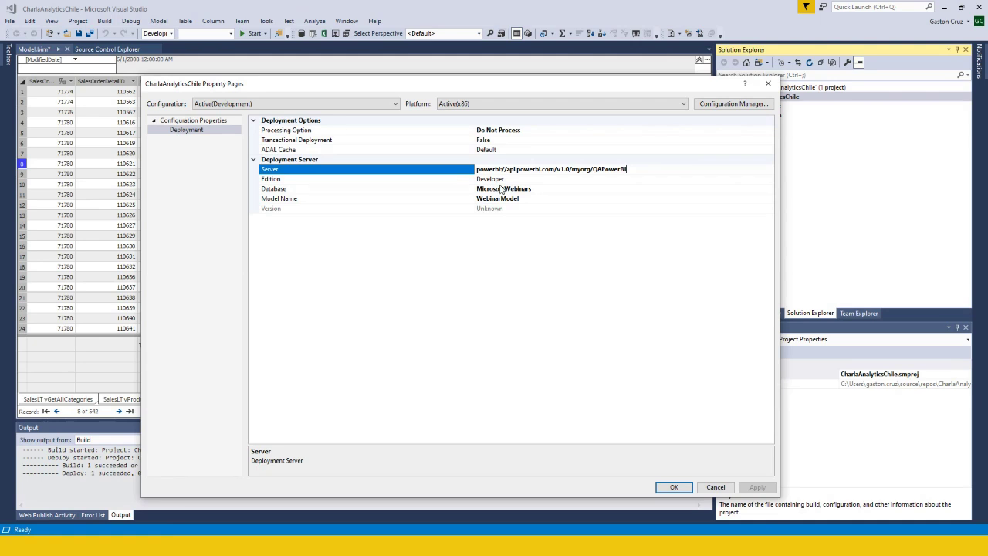
left_click(684, 484)
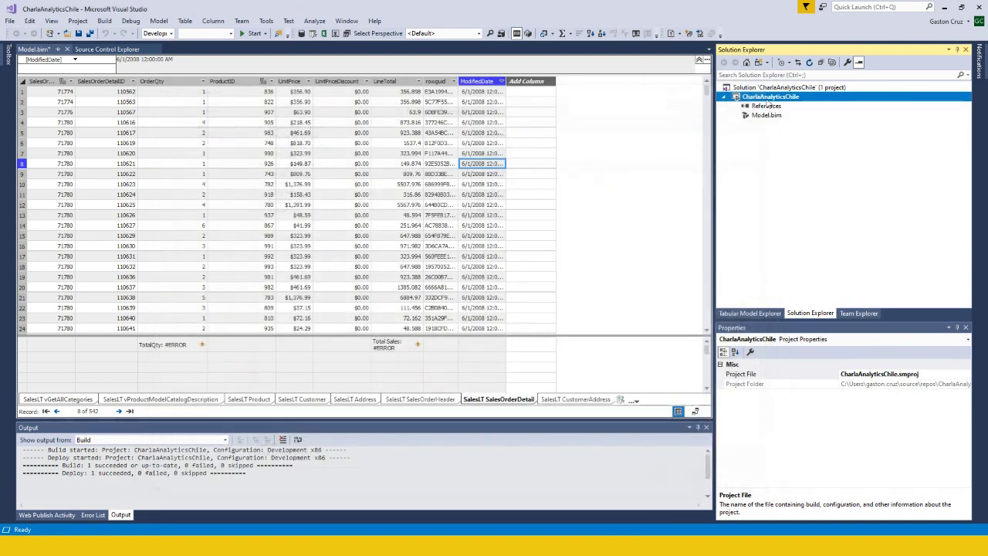
- Deploy the CharlaAnalyticsChile project to the workspace, signing in with the Windows-connected work account
right_click(768, 97)
left_click(784, 145)
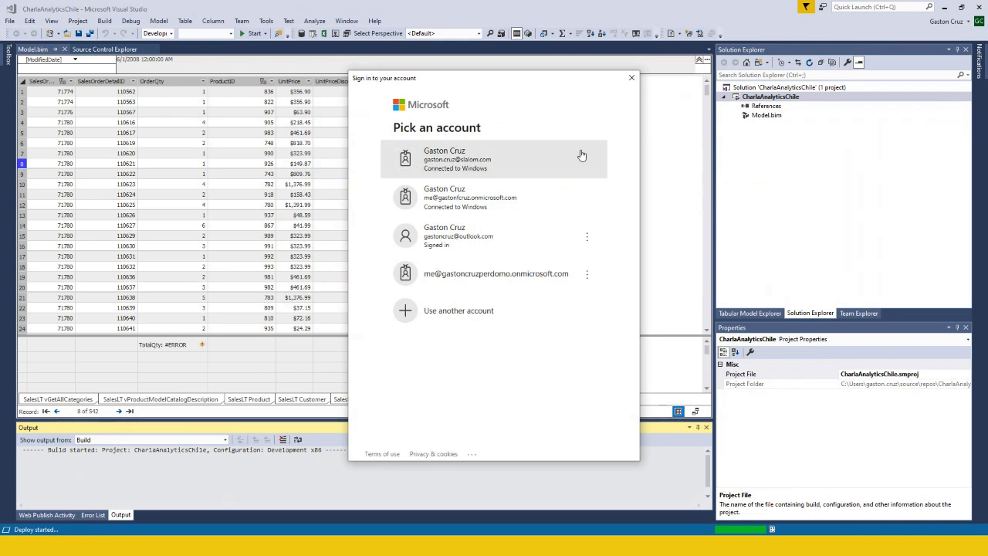
left_click(502, 166)
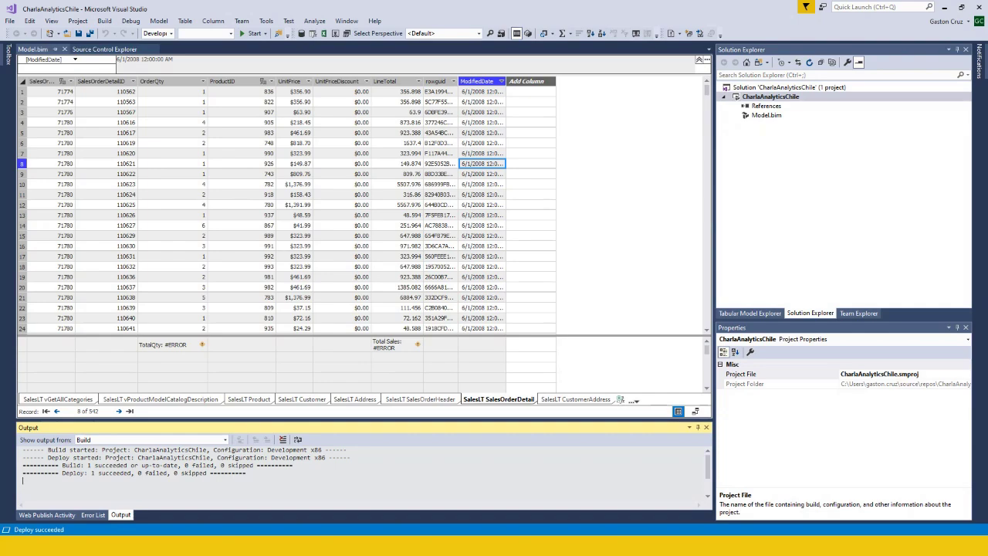
- Switch to the Power BI service in the browser, refresh the MicrosoftWebinars dataset, and dismiss the dataset notification
key("alt+Tab")
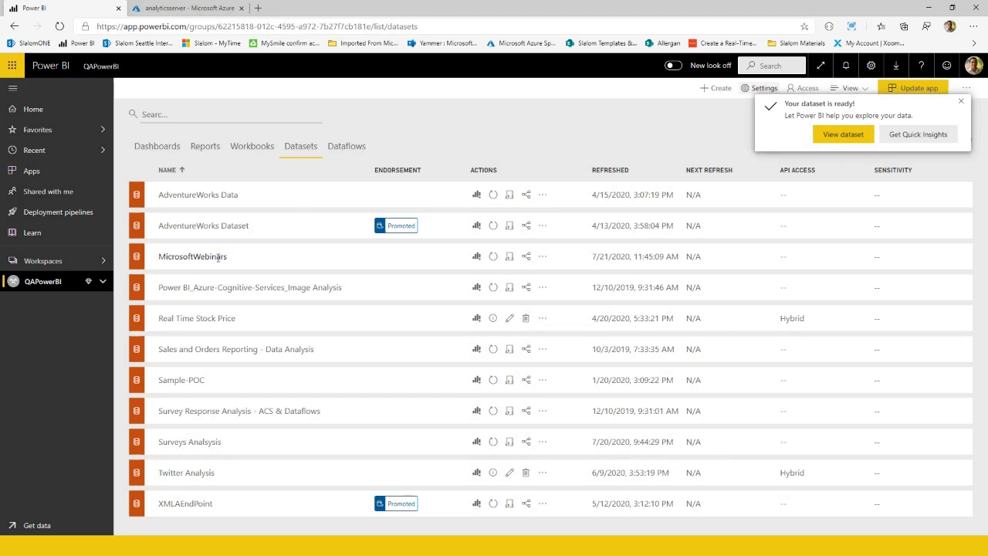
left_click_drag(176, 259, 217, 259)
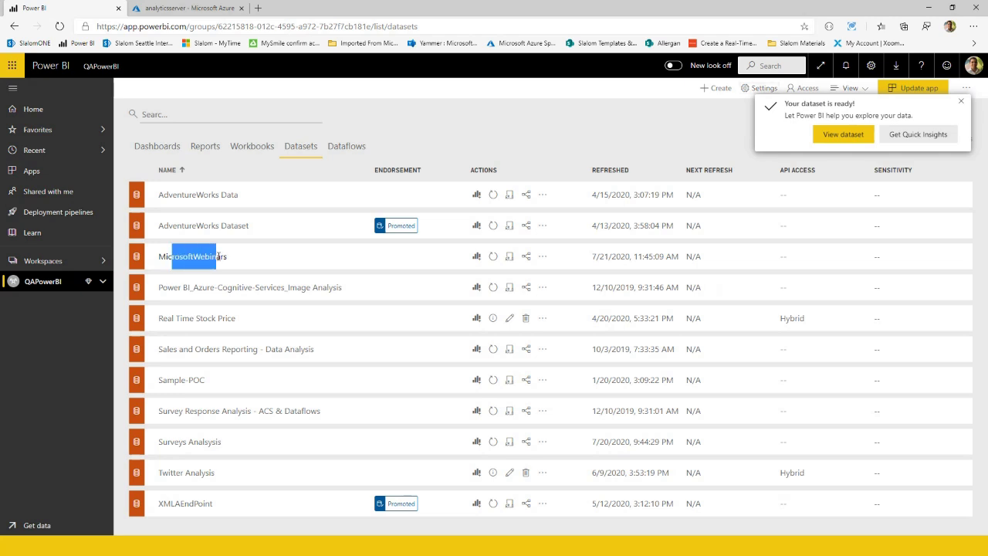
left_click(494, 260)
left_click(961, 101)
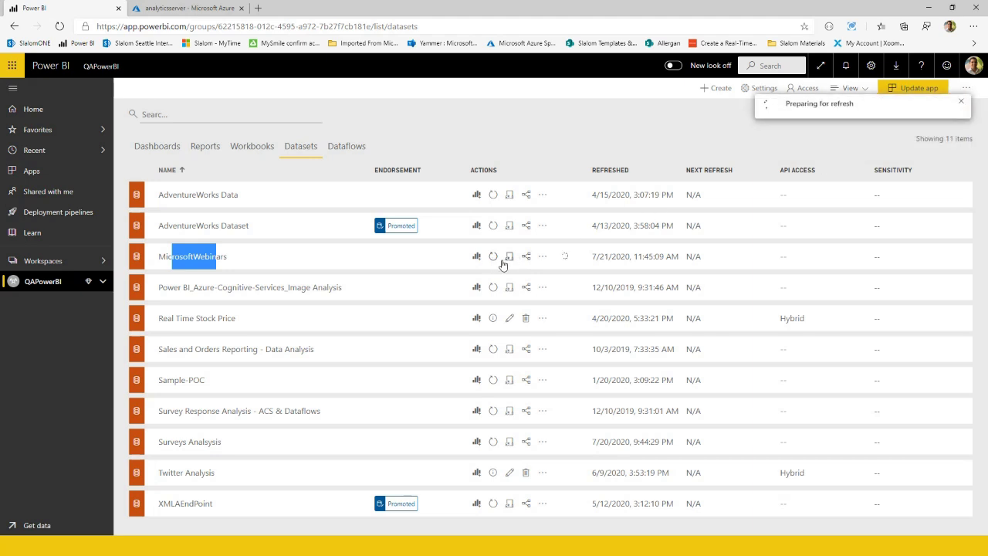
mouse_move(566, 261)
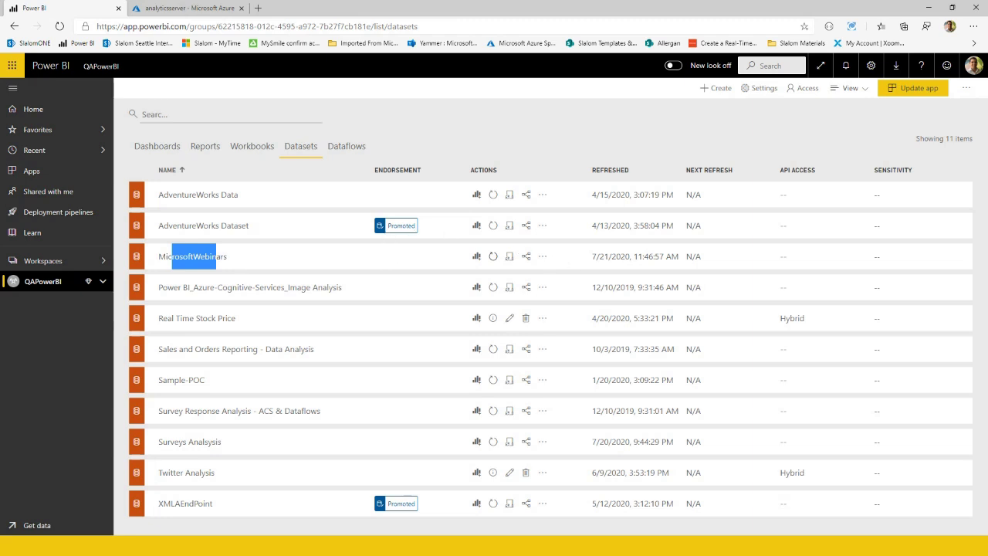
- Switch to Power BI Desktop and dismiss its start screen
key("alt+Tab")
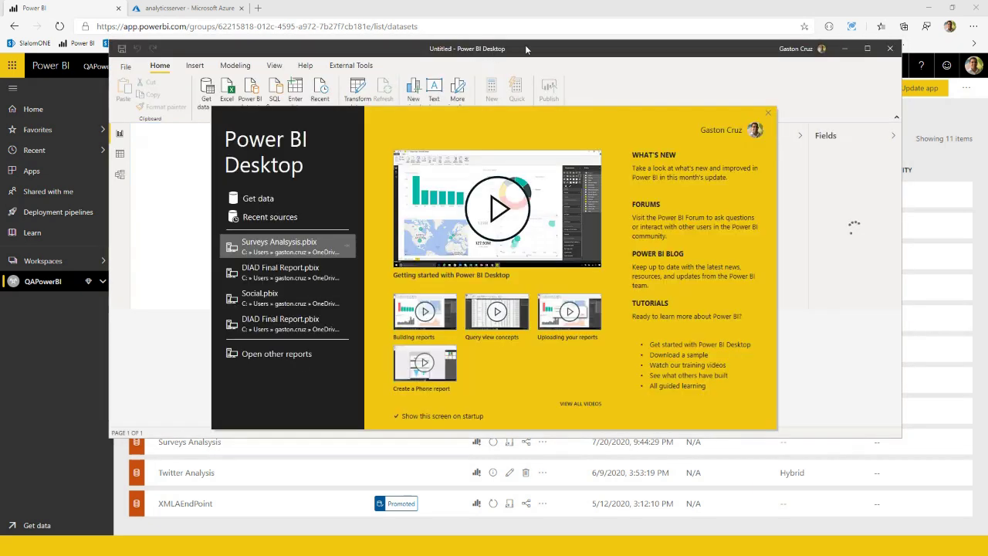
left_click(768, 113)
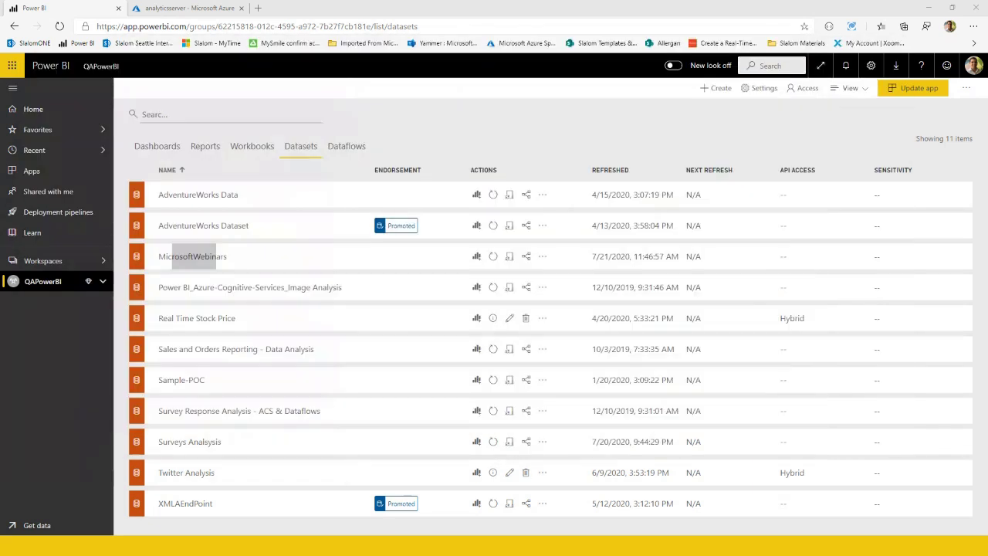
- Back in the Power BI service, set the MicrosoftWebinars dataset's endorsement to Promoted in its settings and apply it
left_click(542, 258)
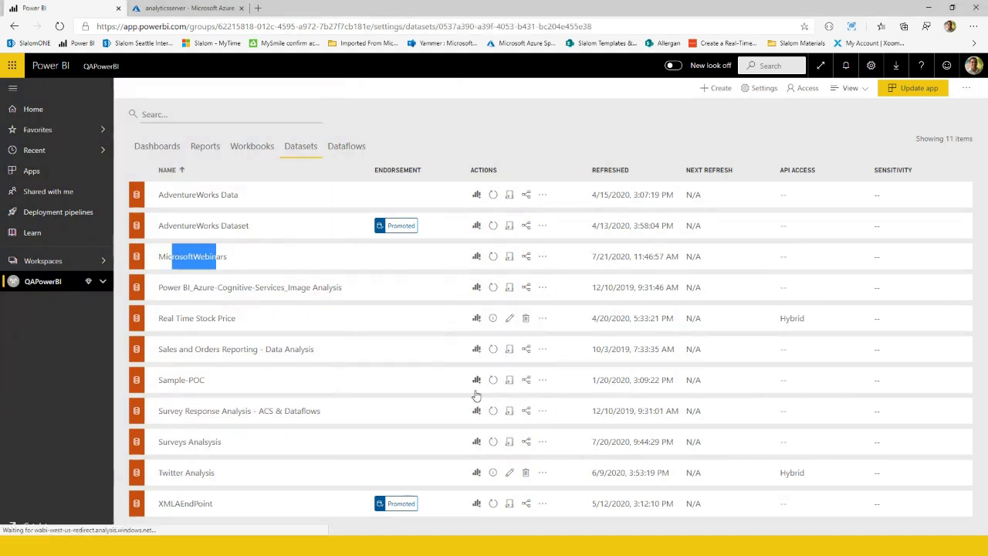
left_click(498, 386)
left_click(307, 352)
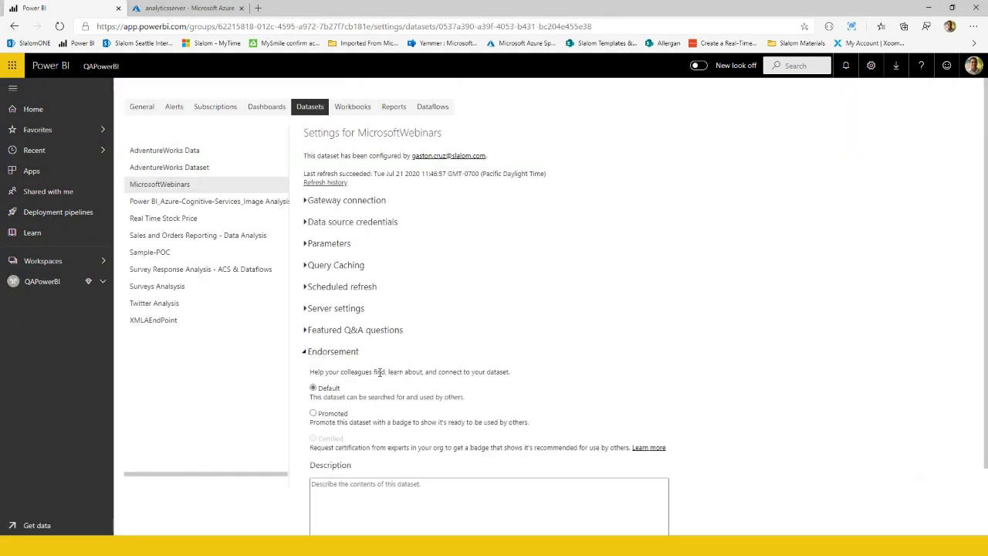
scroll(481, 402, "down", 1)
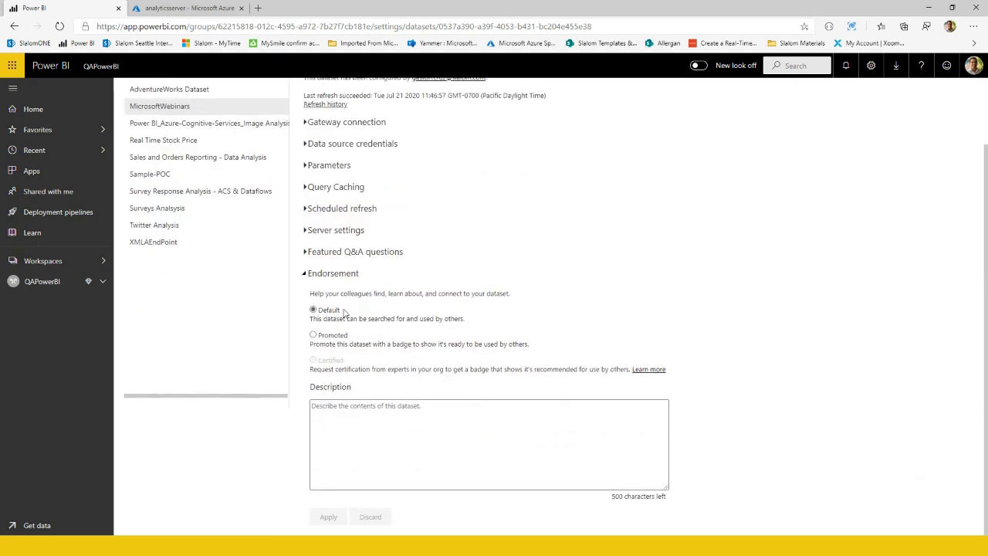
left_click(312, 335)
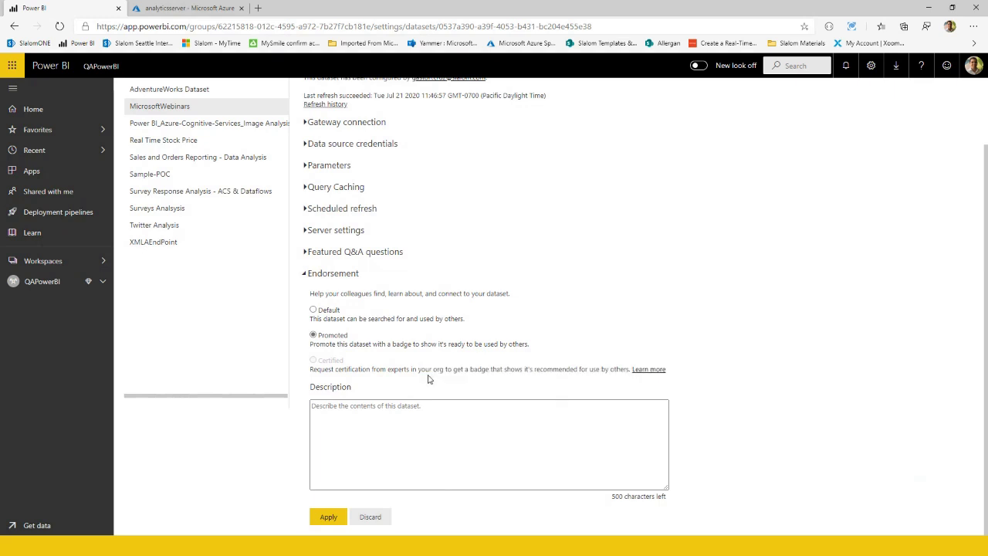
left_click(327, 518)
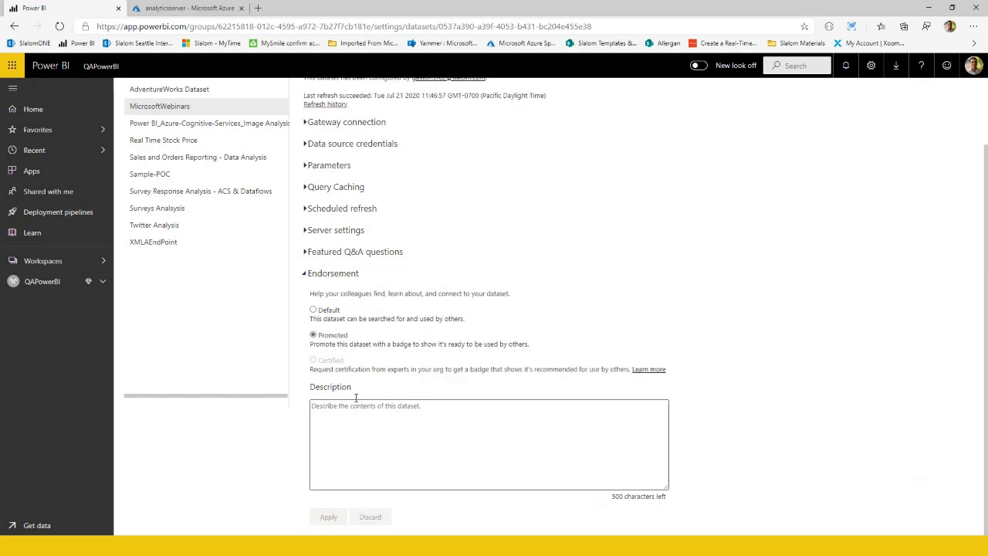
scroll(369, 414, "up", 1)
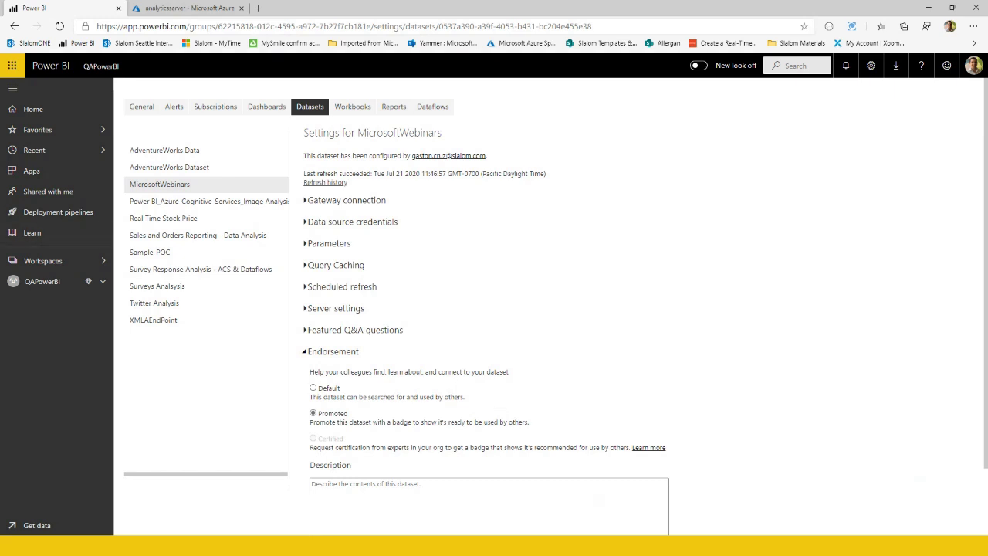
- Bring up Power BI Desktop maximized and create a report from the MicrosoftWebinars Power BI dataset
left_click_drag(0, 100, 122, 100)
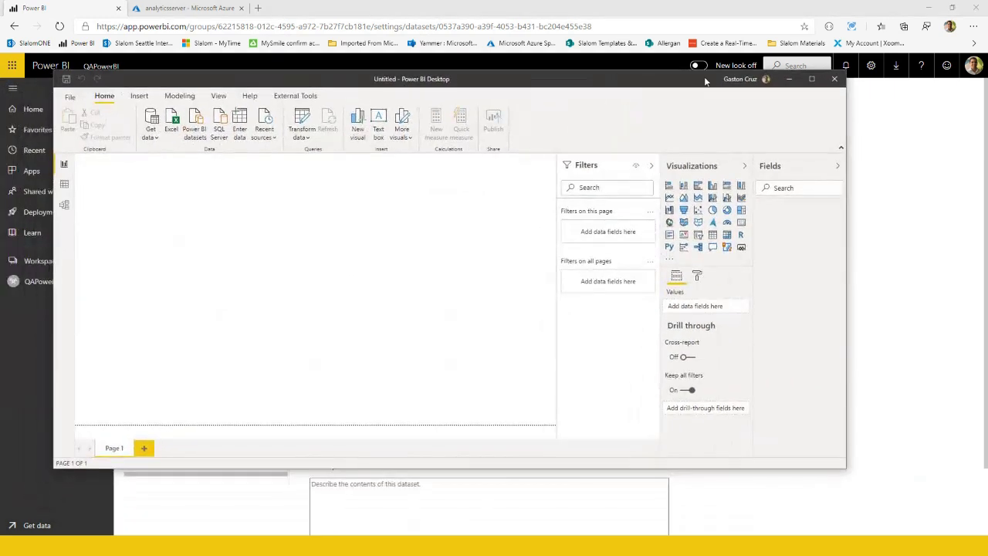
left_click(810, 78)
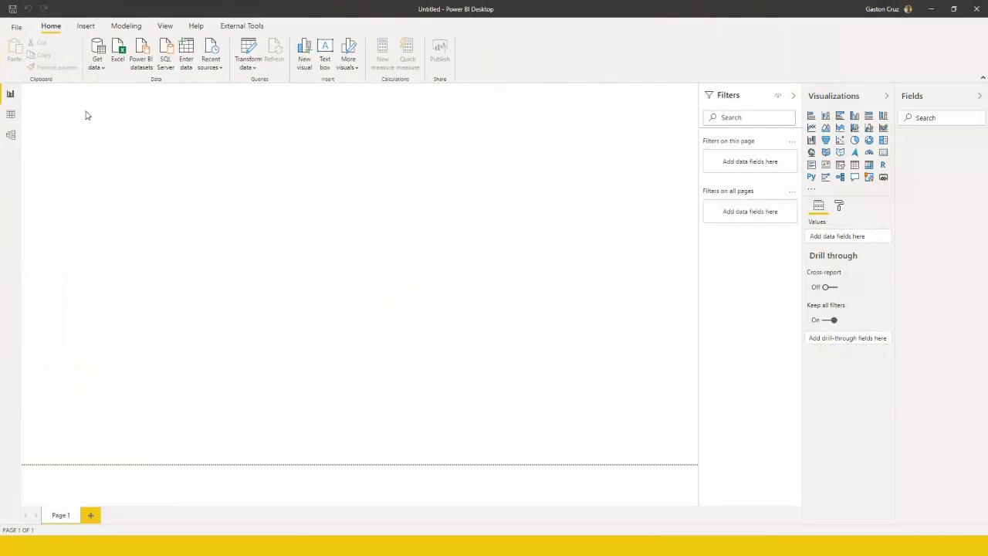
left_click(100, 67)
left_click(126, 122)
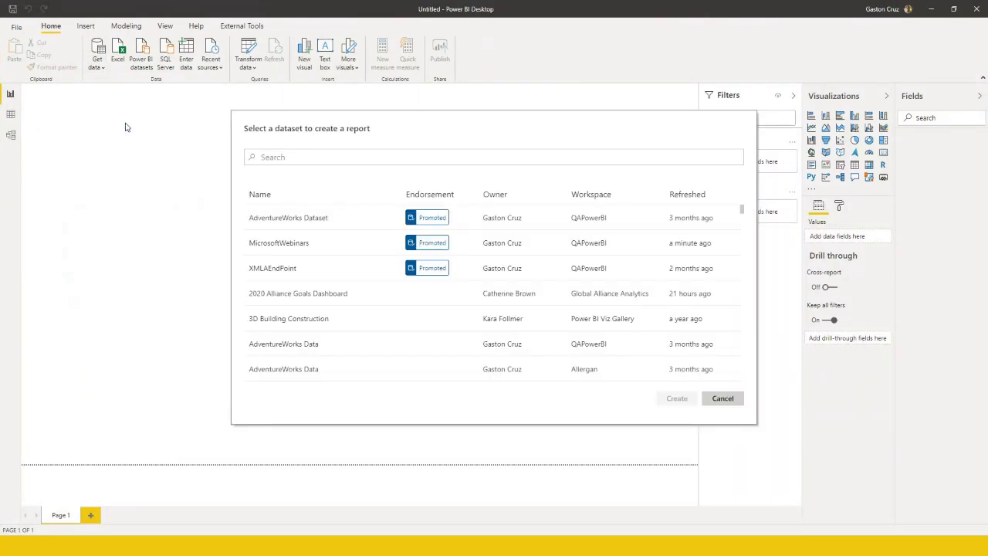
left_click(264, 245)
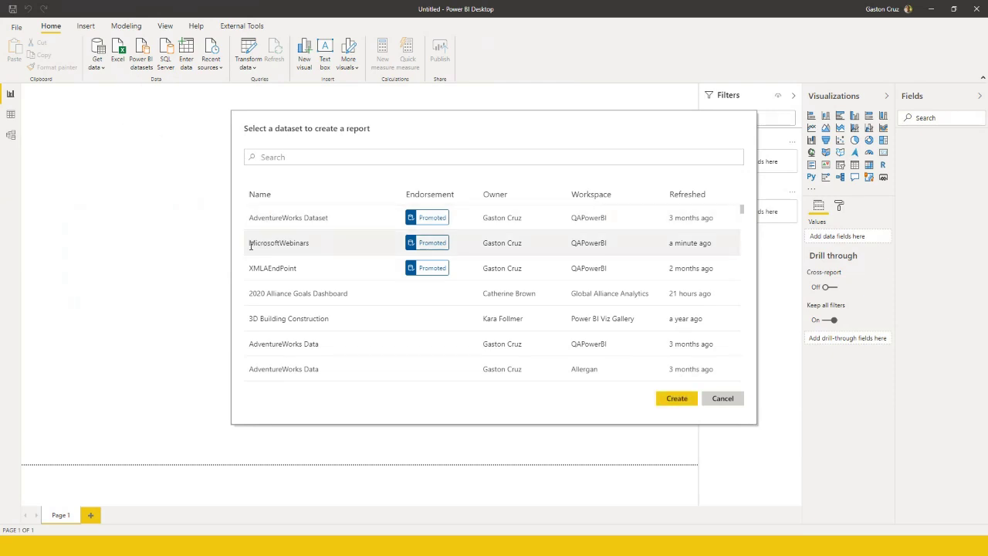
left_click_drag(250, 245, 308, 251)
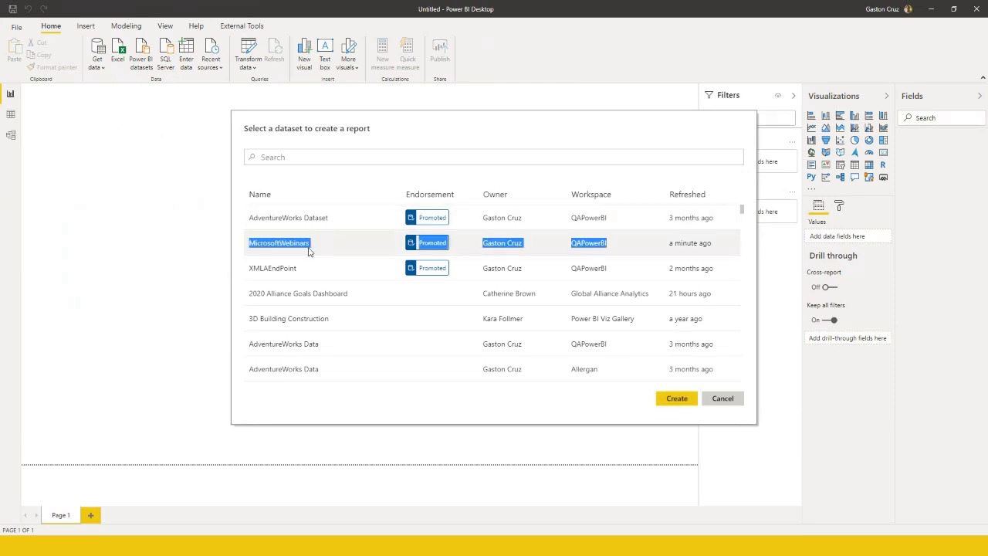
left_click(680, 402)
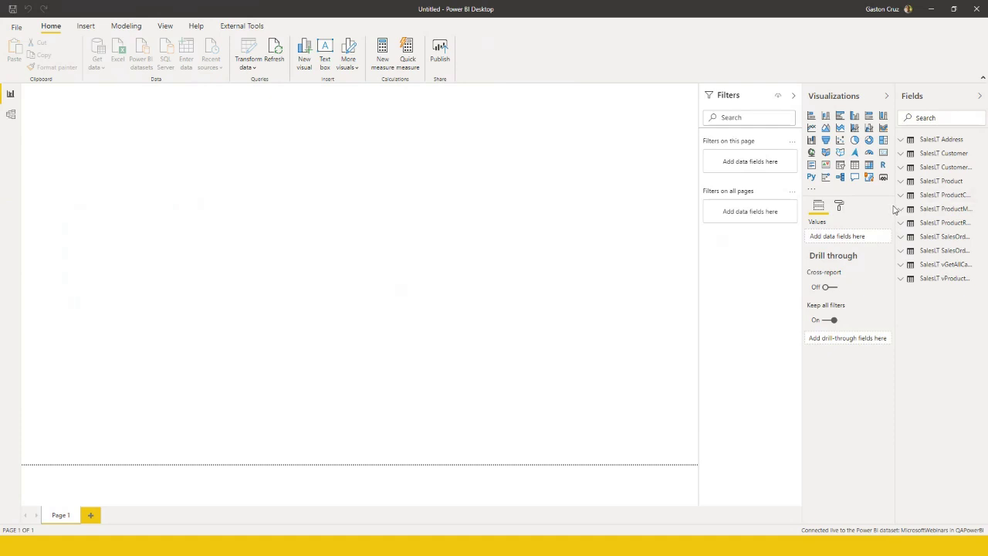
- Widen the field list, expand SalesLT SalesOrderDetail, and add OrderQty to the report page as a column chart
left_click_drag(893, 208, 828, 209)
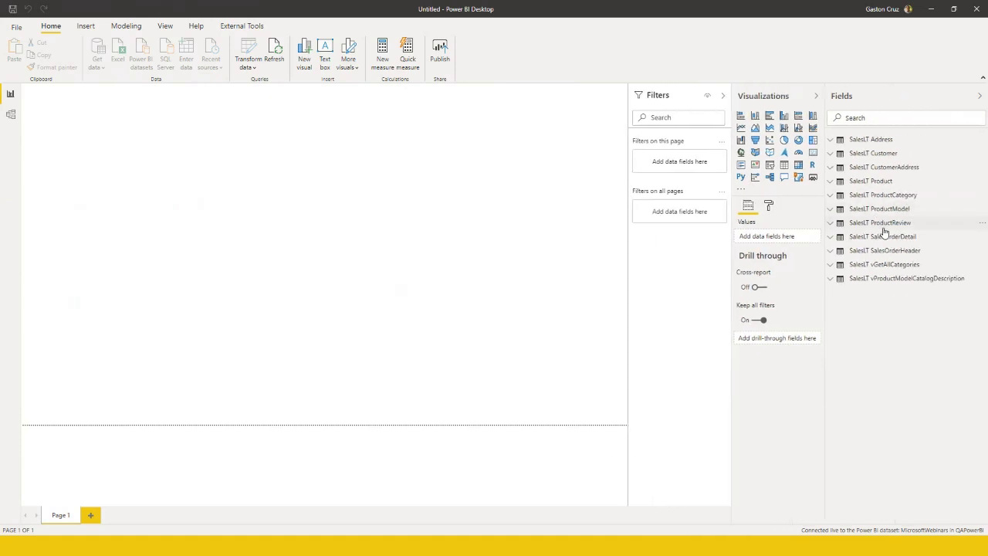
left_click(839, 238)
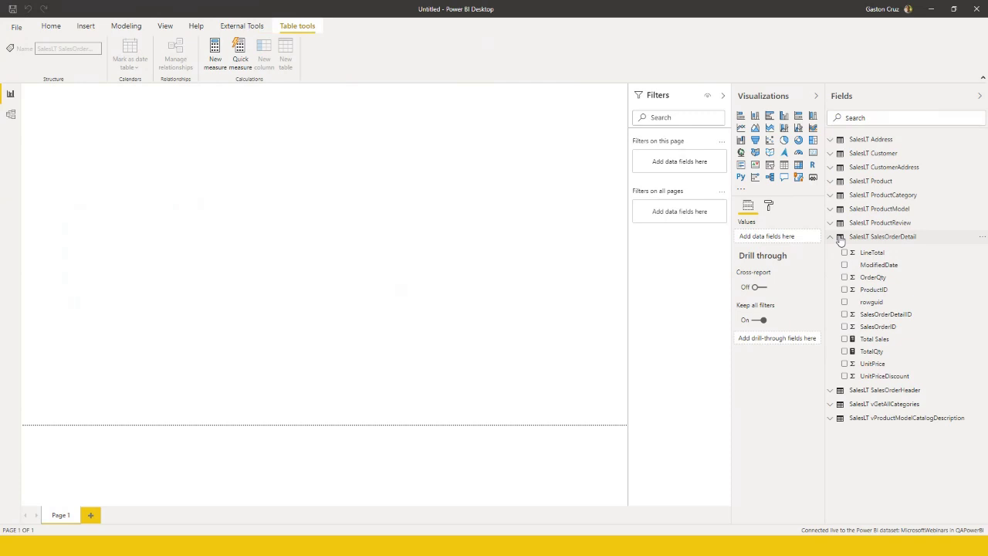
left_click_drag(873, 277, 363, 198)
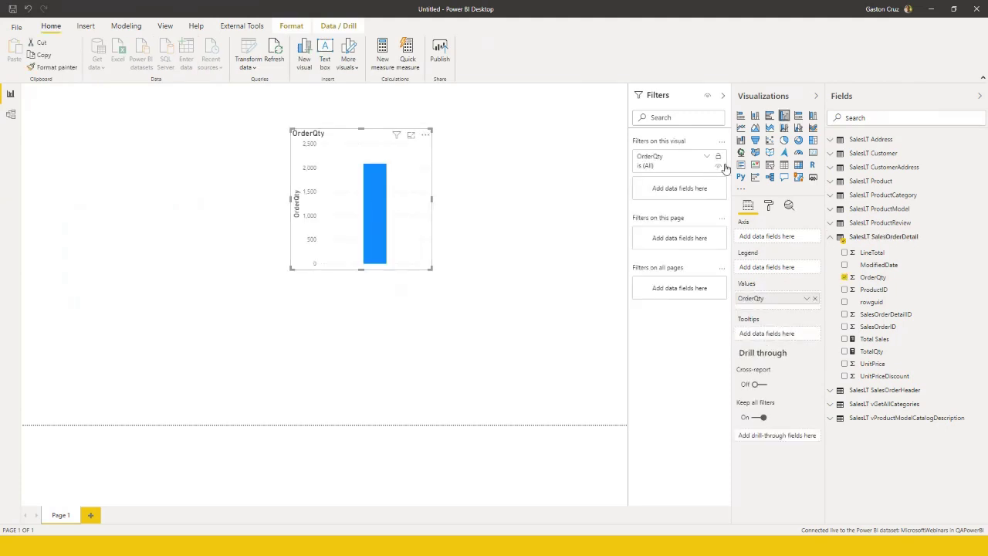
- Add the Name field from SalesLT Product to the OrderQty visual and change the visual to a table
left_click(813, 152)
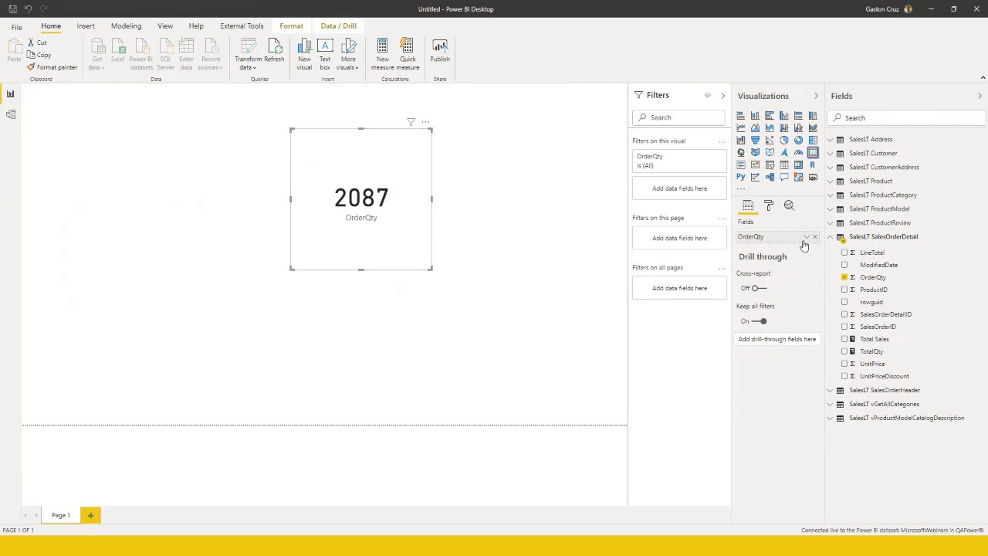
left_click(831, 184)
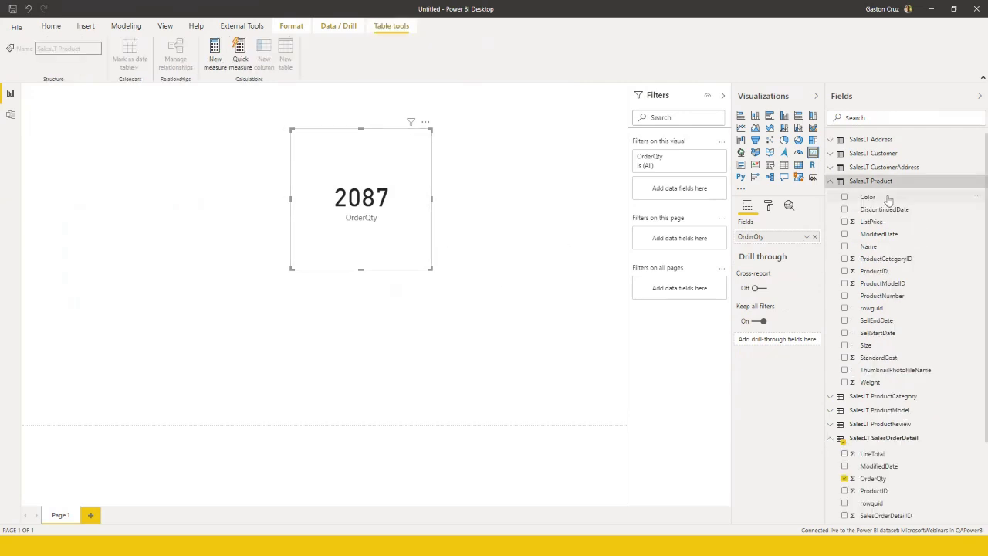
left_click_drag(881, 245, 270, 245)
left_click_drag(866, 247, 348, 190)
left_click(784, 165)
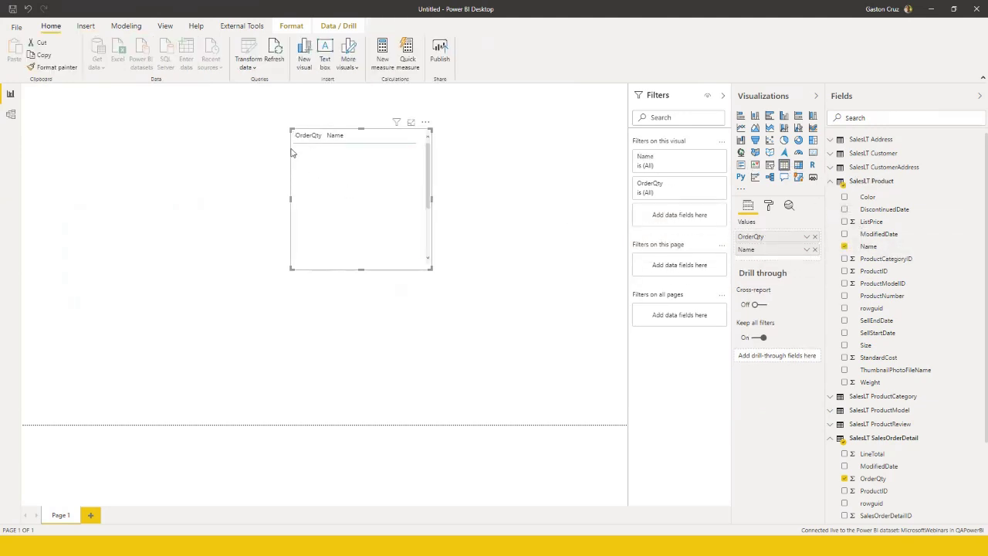
- Convert the table to a matrix resized into a tall block at the report page's upper left, and open the model diagram
left_click_drag(291, 129, 86, 114)
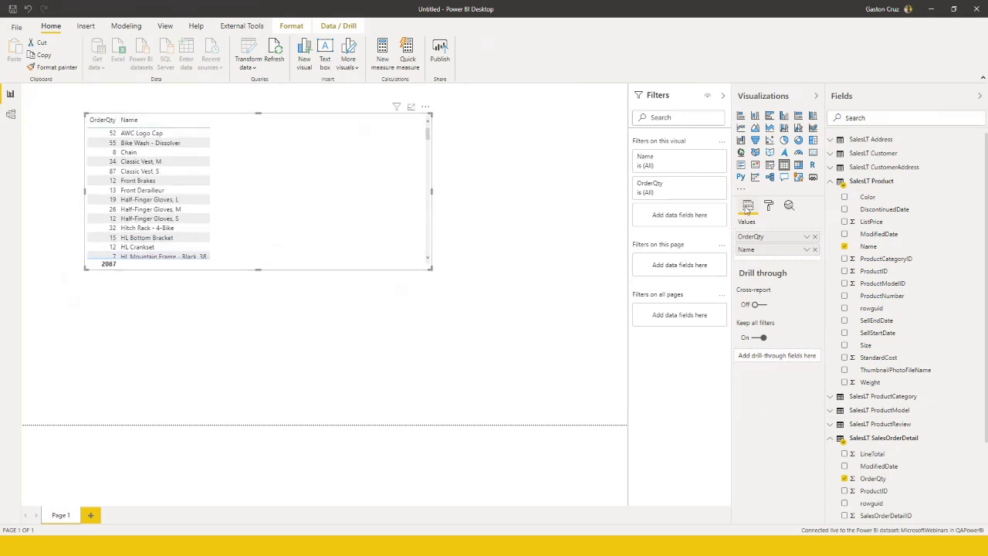
left_click(798, 165)
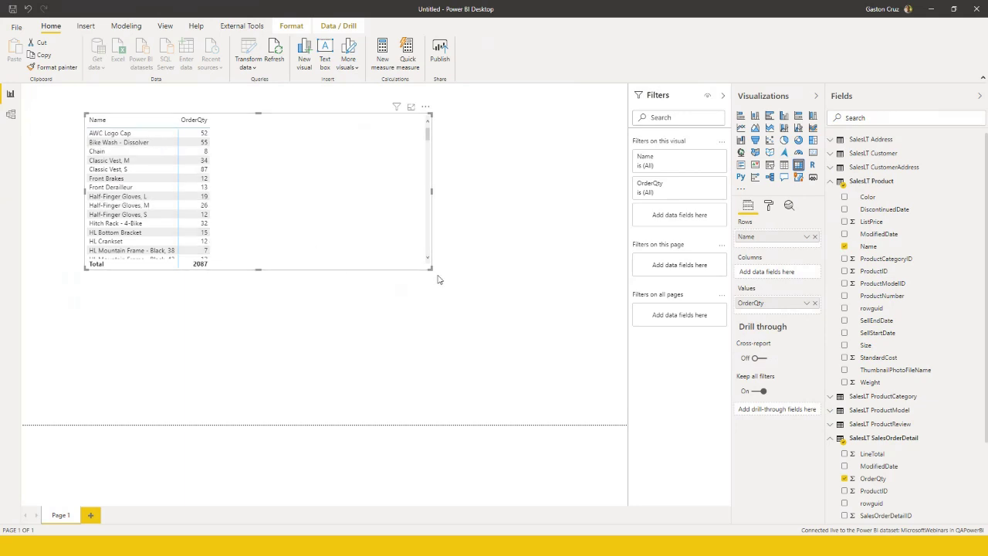
left_click_drag(430, 268, 286, 382)
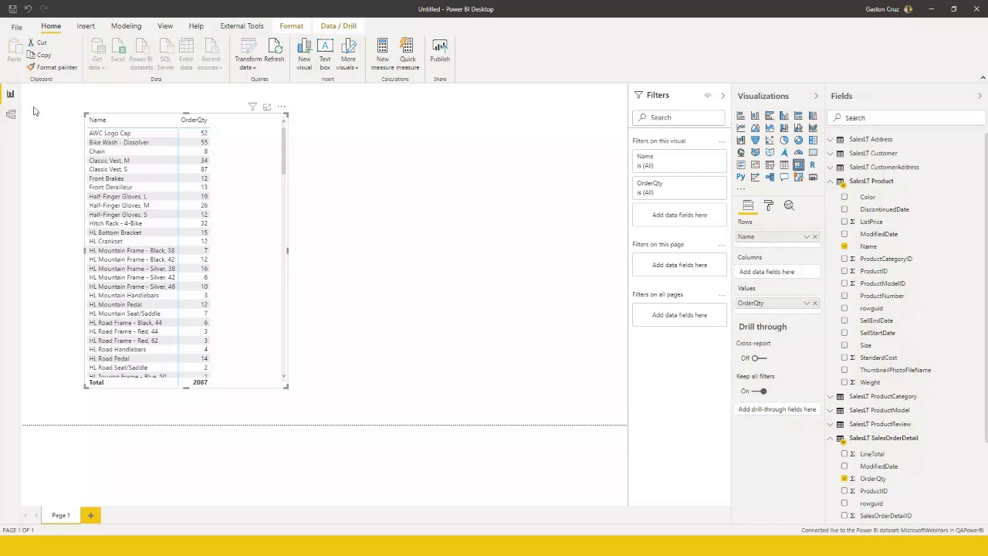
left_click(11, 113)
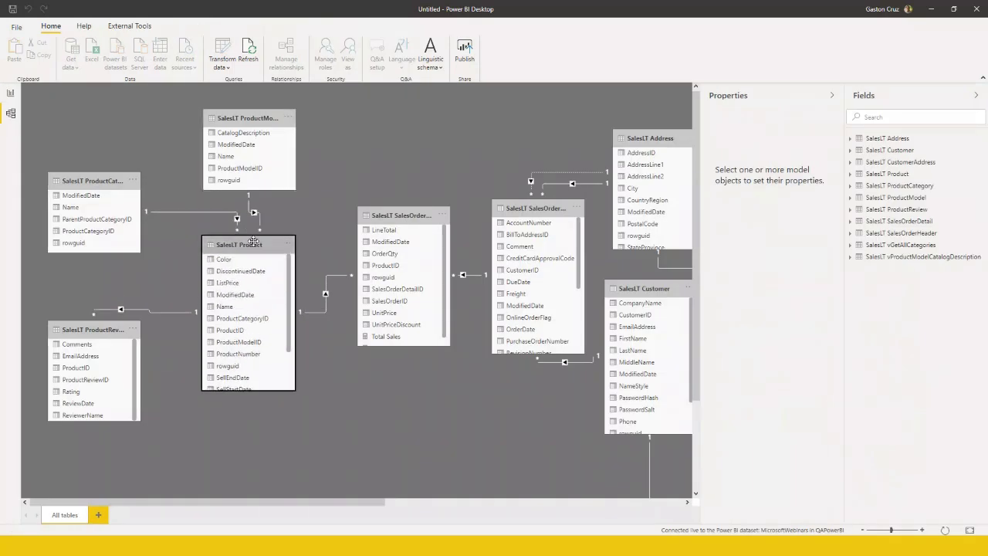
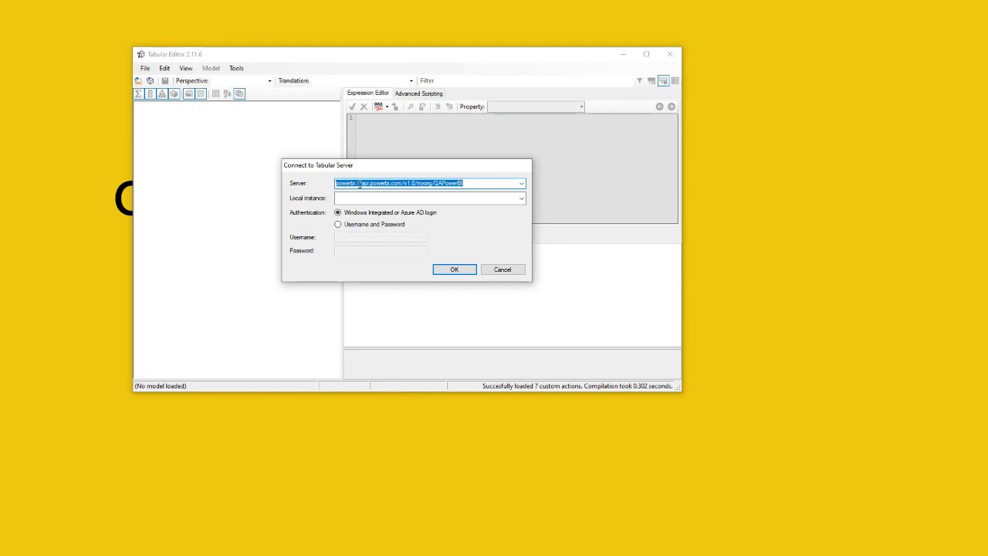
left_click(350, 186)
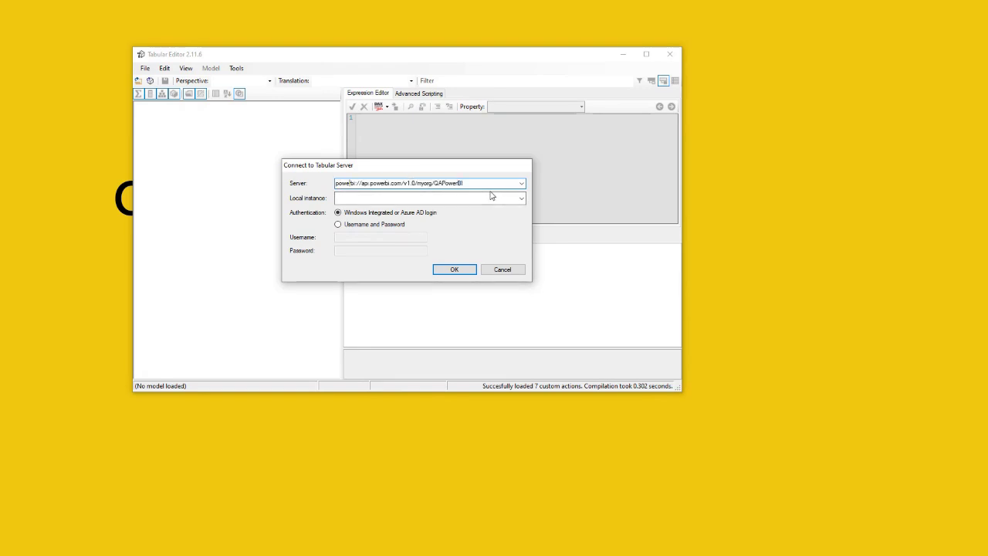
left_click(463, 269)
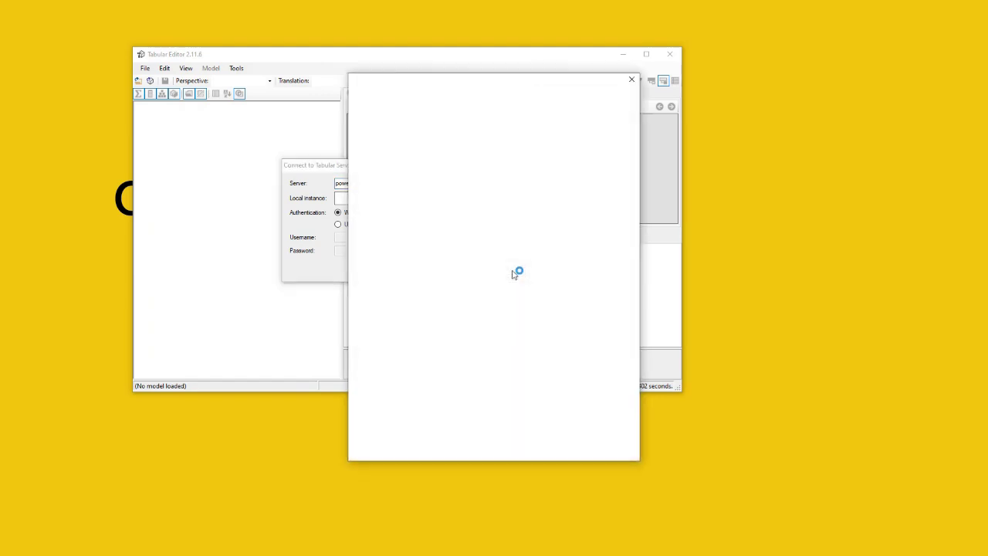
left_click(631, 79)
left_click(573, 306)
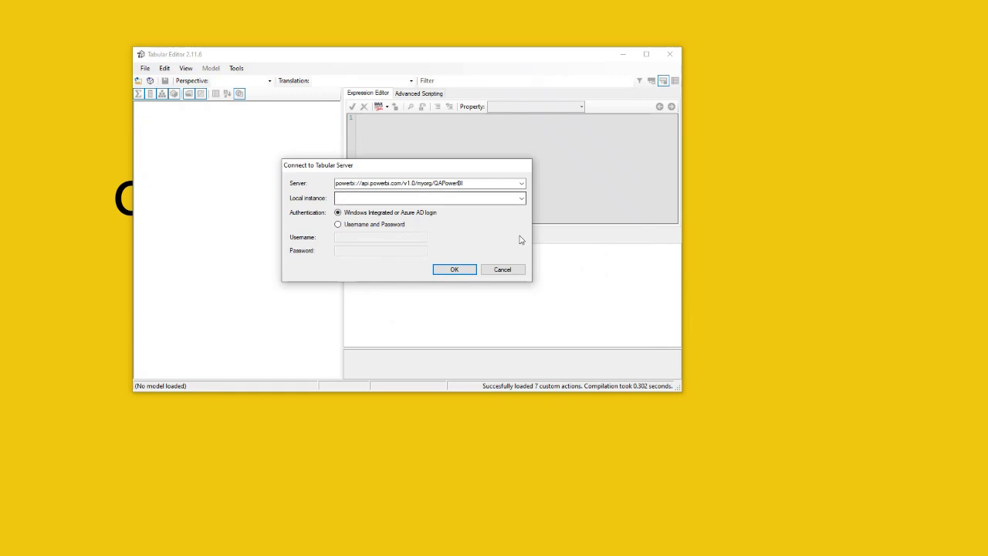
- Maximize Tabular Editor, connect to powerbi://api.powerbi.com/v1.0/myorg/QAPowerBI with the work account, and open the MicrosoftWebinars database
left_click(646, 54)
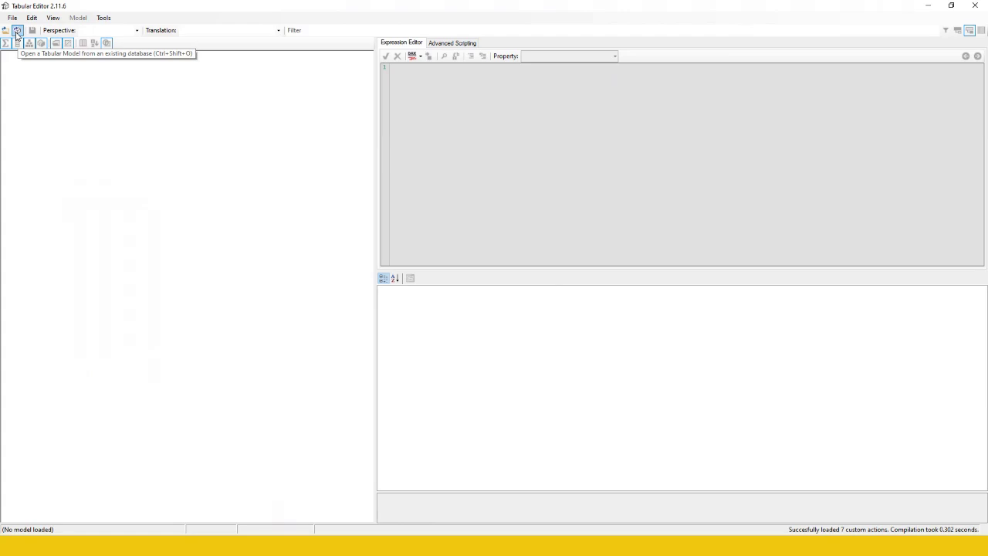
left_click(17, 35)
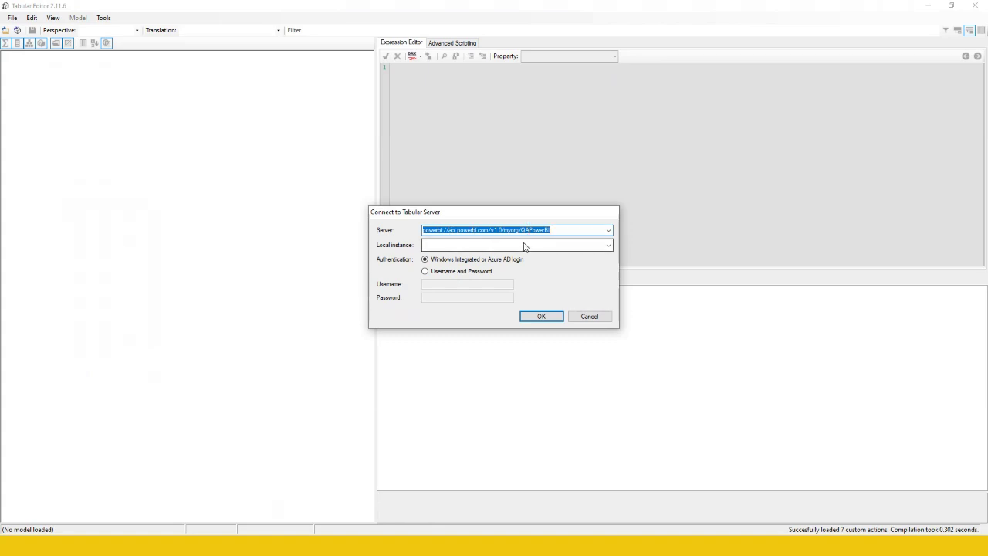
left_click(538, 315)
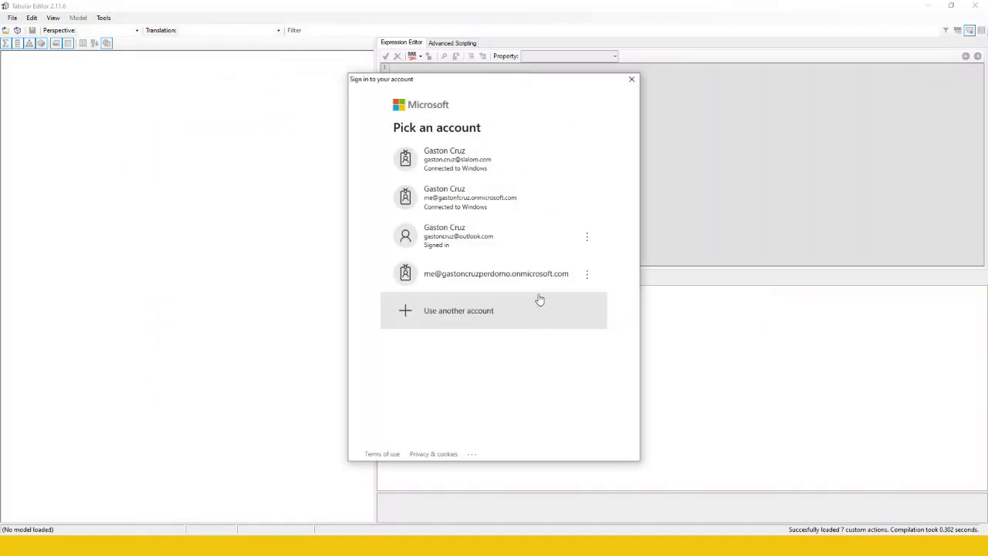
left_click(493, 160)
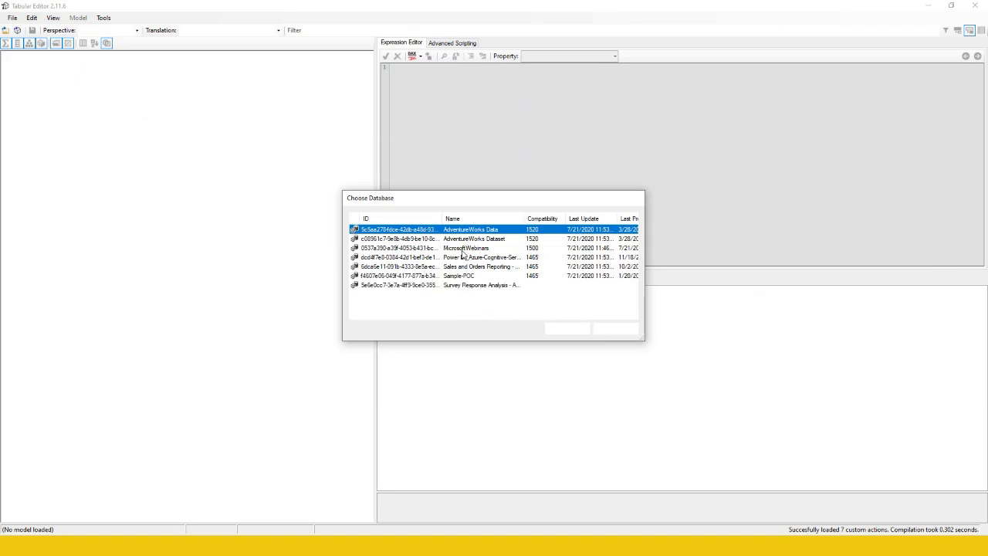
left_click(469, 249)
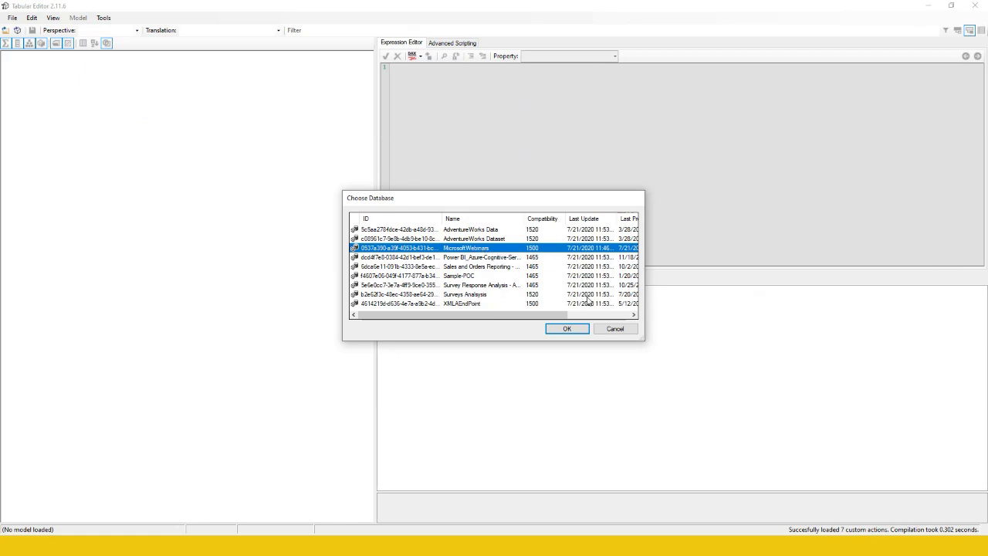
left_click(577, 331)
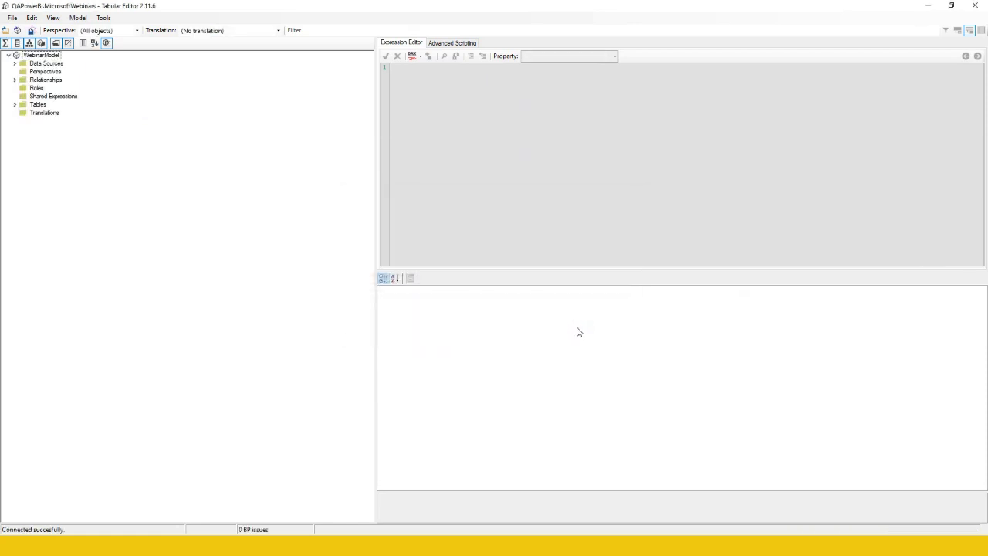
- Expand the model's Data Sources, Relationships and Tables folders and the SalesLT SalesOrderDetail table to examine their contents
left_click(14, 64)
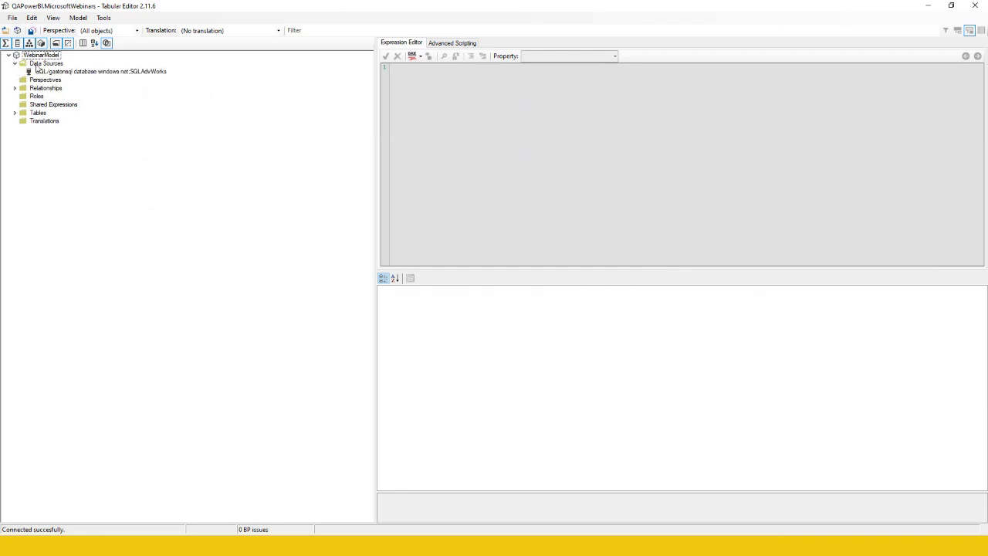
left_click(15, 88)
left_click(14, 195)
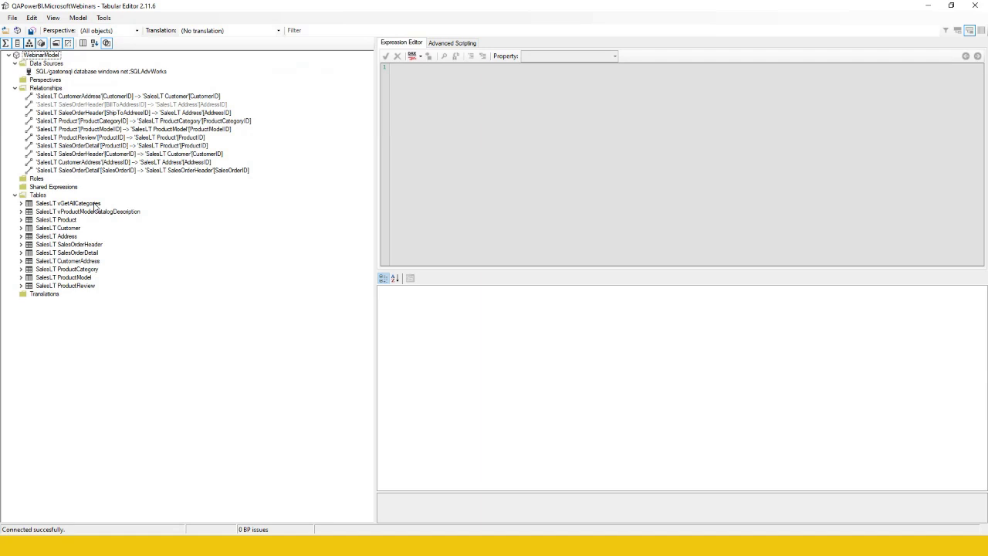
left_click(77, 252)
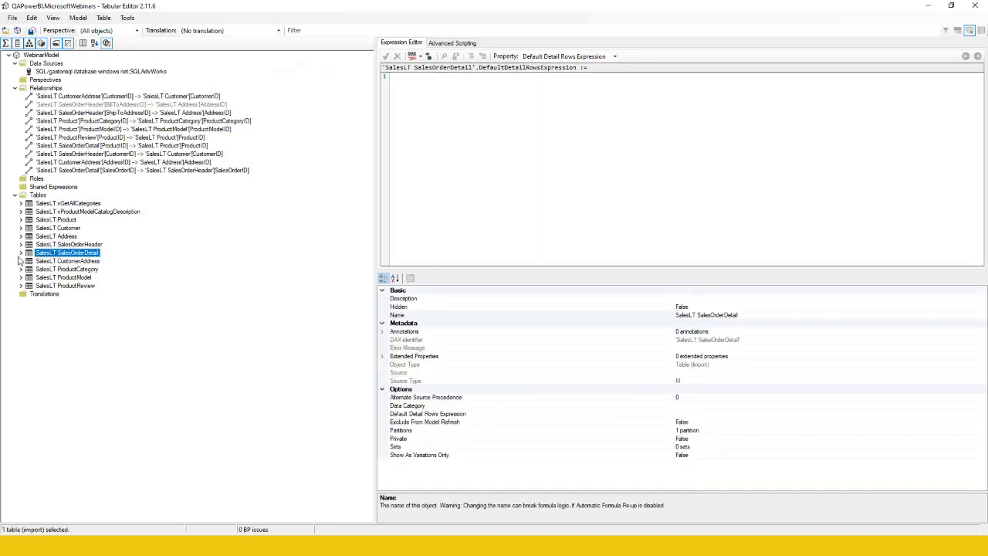
left_click(20, 253)
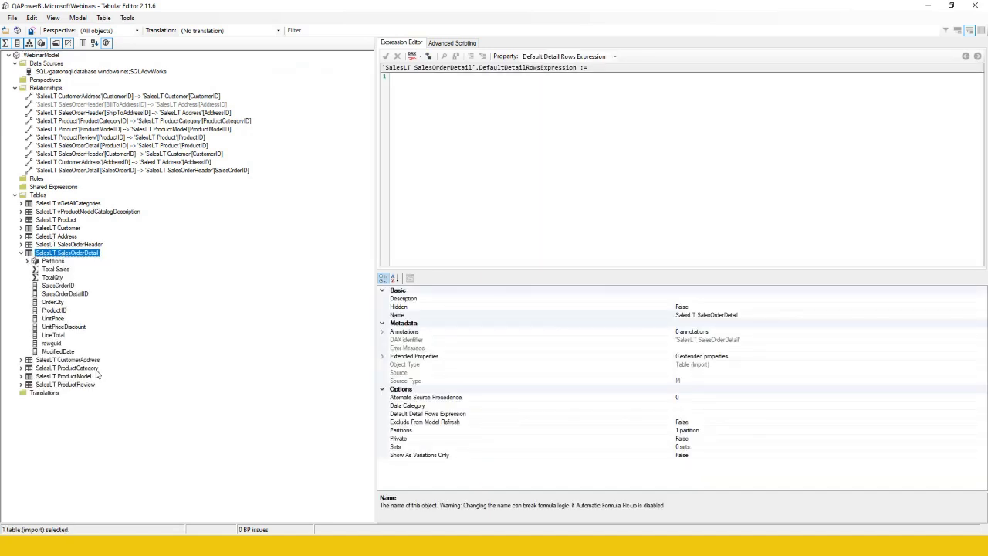
- Generate sum measures for SalesOrderDetail's LineTotal, UnitPrice and OrderQty columns with the sum-measures custom action, and review the new measures' expressions
left_click(52, 335)
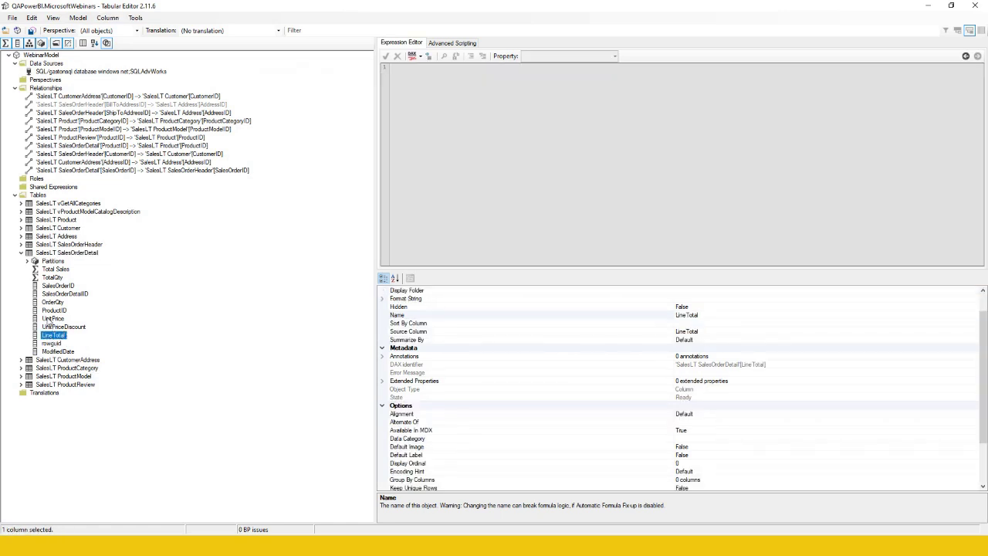
left_click(52, 318, "ctrl")
left_click(54, 302, "ctrl")
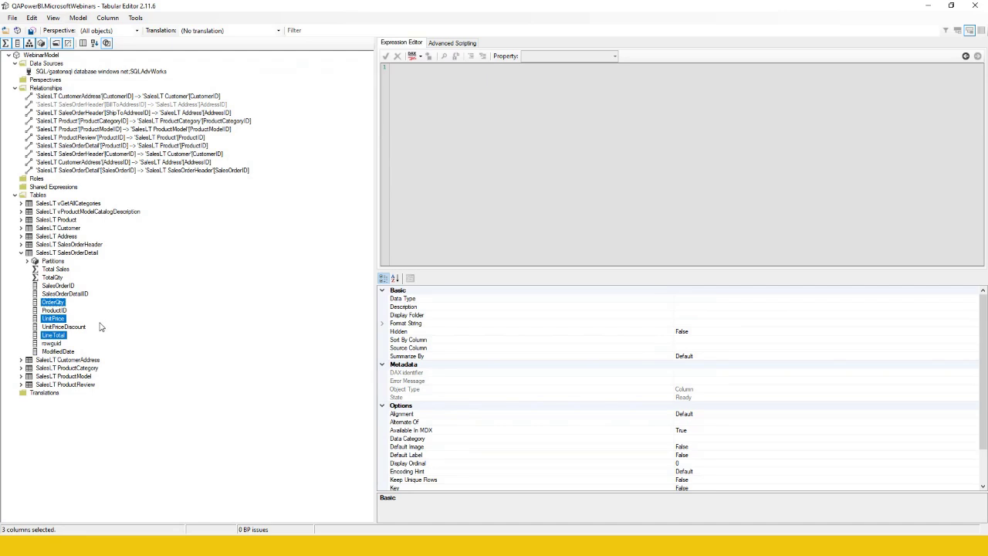
right_click(55, 303)
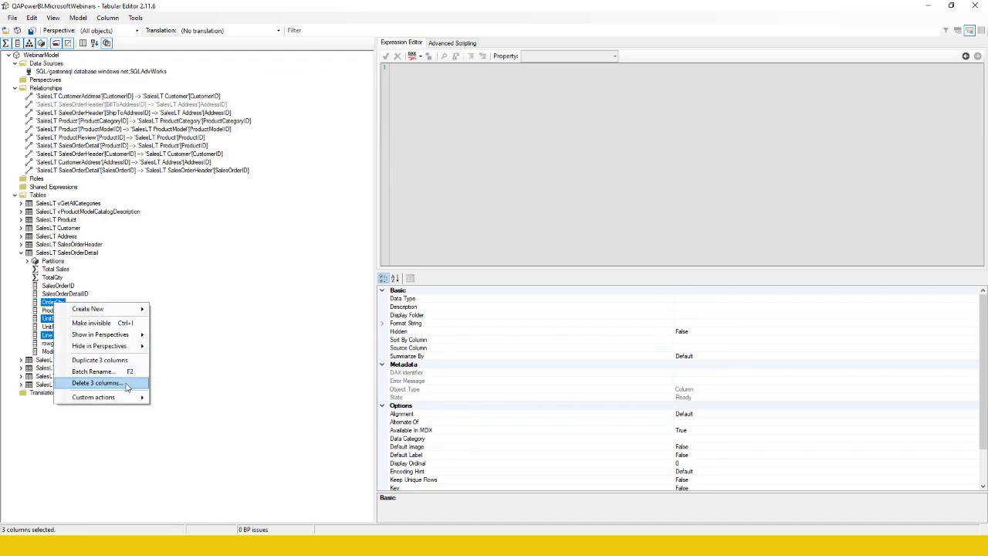
mouse_move(122, 398)
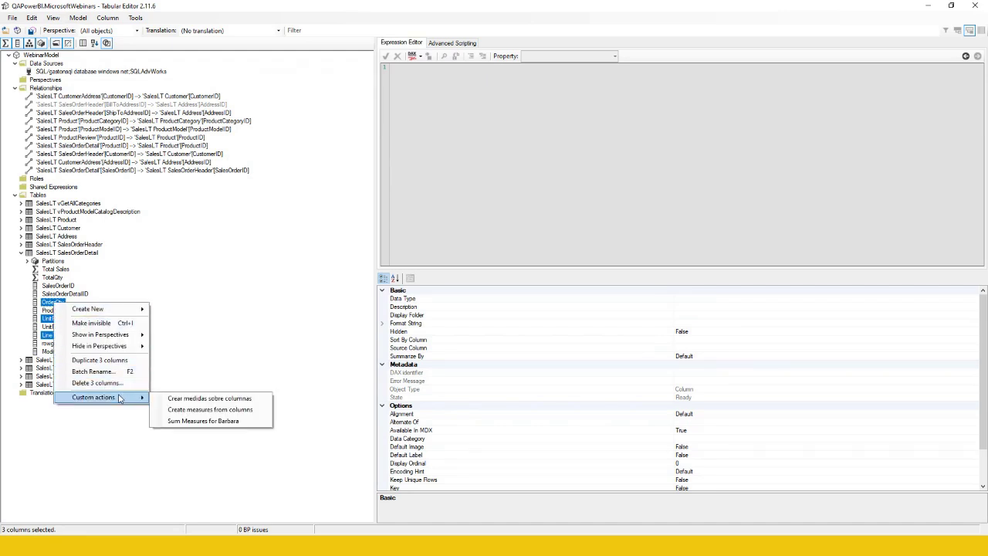
left_click(186, 423)
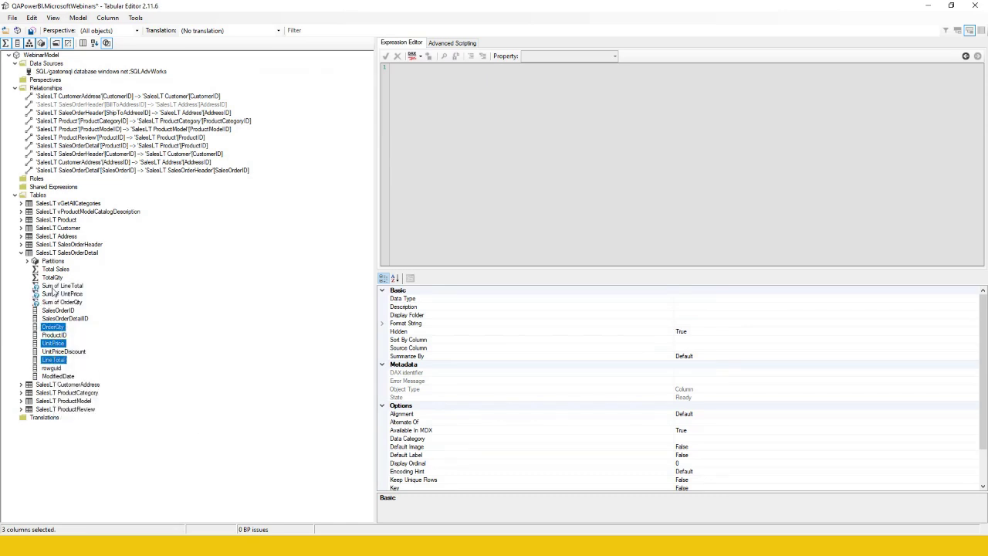
left_click(48, 293)
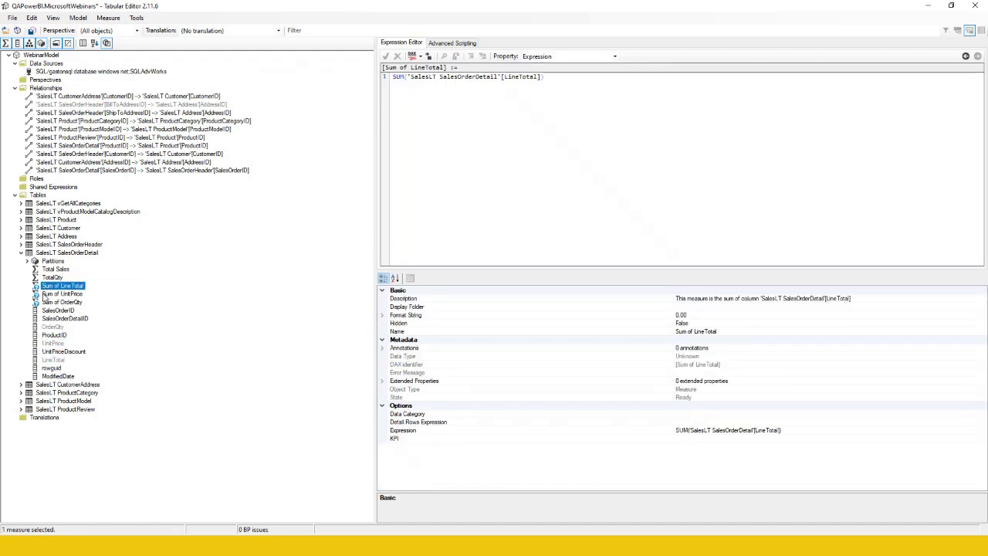
left_click(50, 301)
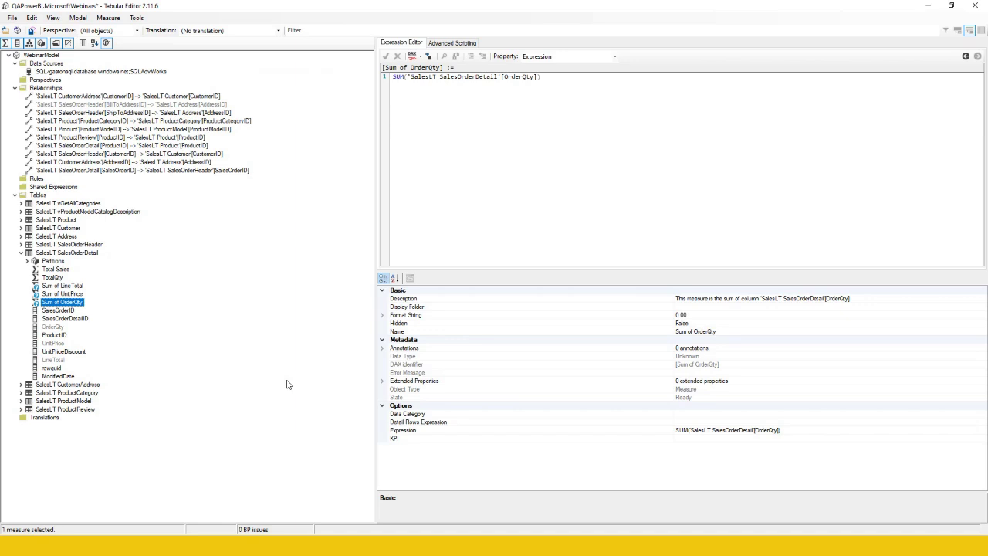
left_click(53, 359)
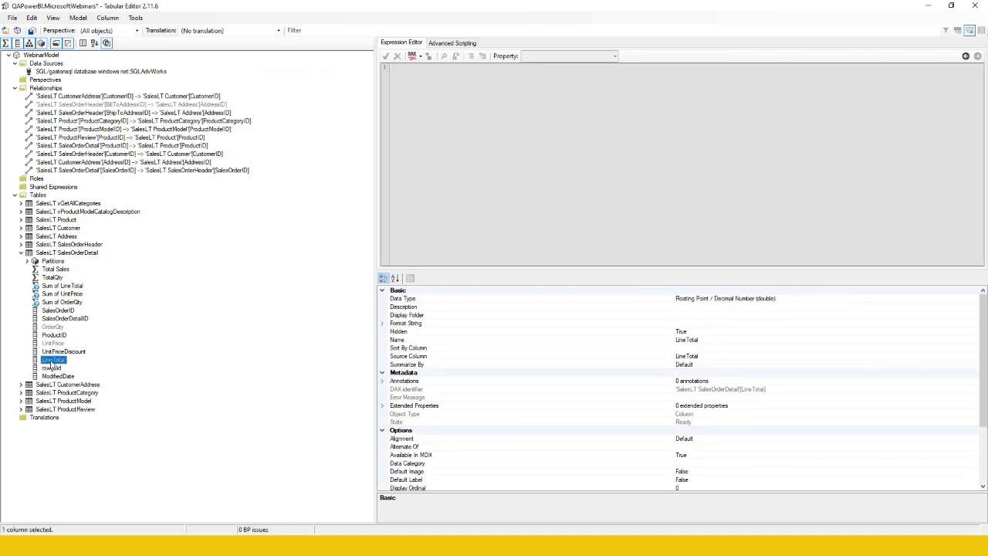
left_click(53, 343, "ctrl")
right_click(52, 346)
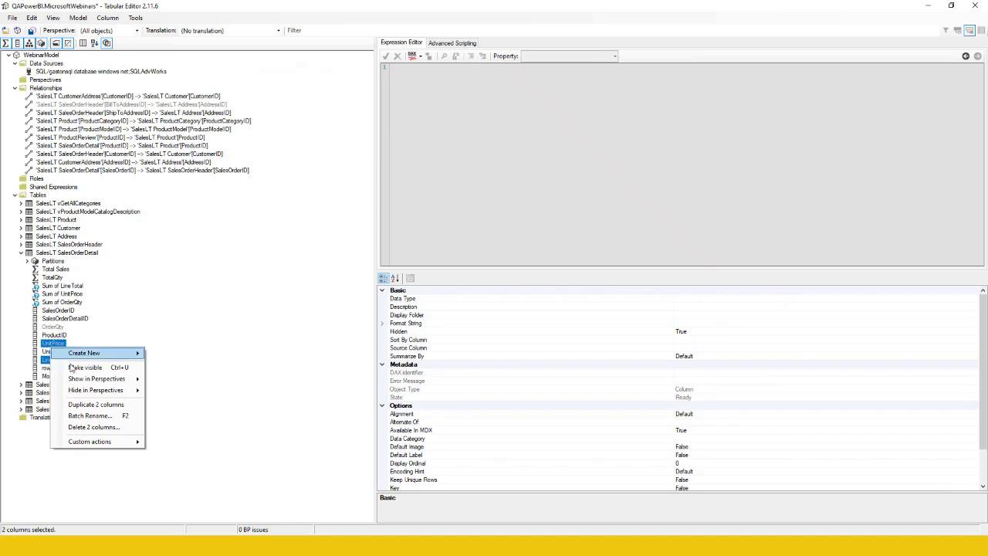
mouse_move(90, 440)
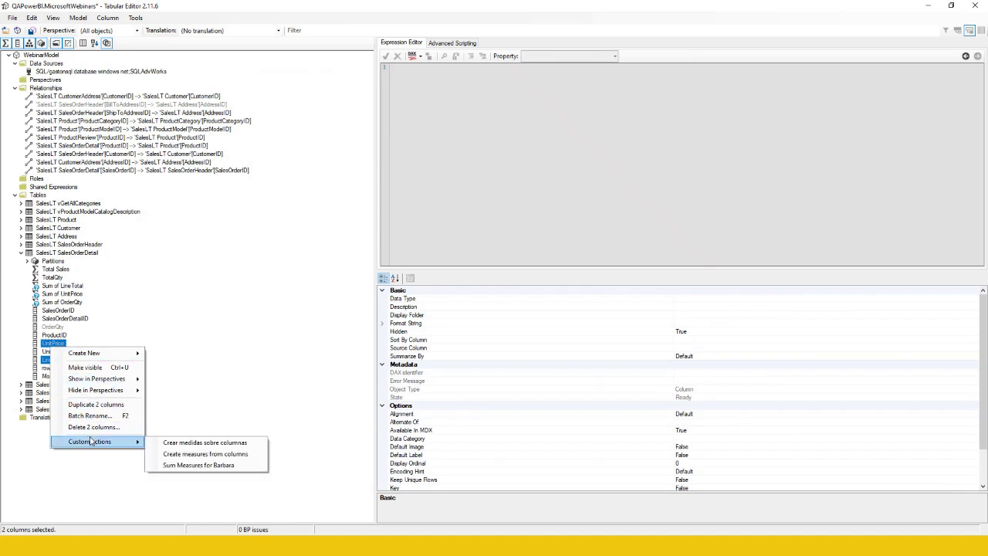
left_click(186, 455)
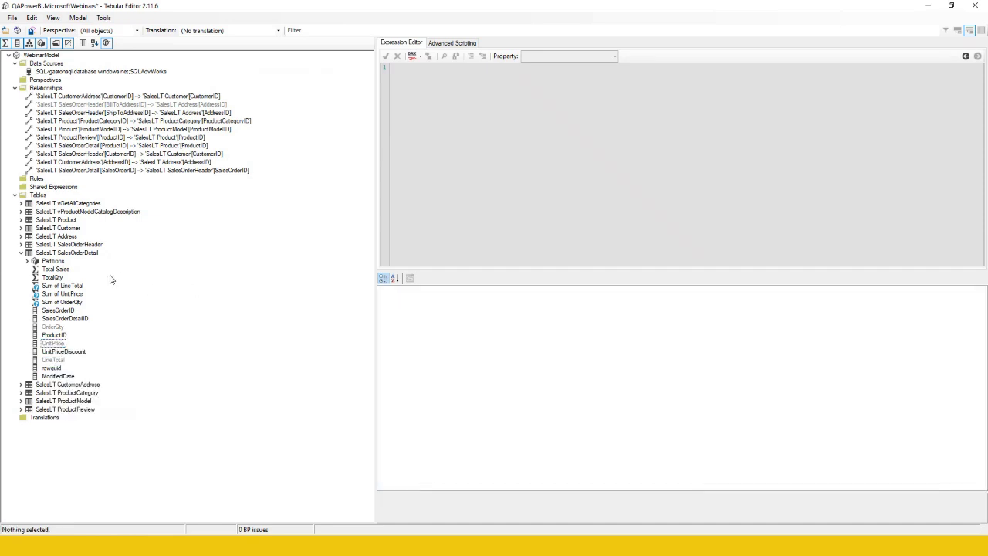
- Load the Create All Time Intelligence Measures on Columns custom action sample into the advanced scripting editor and review its code
left_click(447, 44)
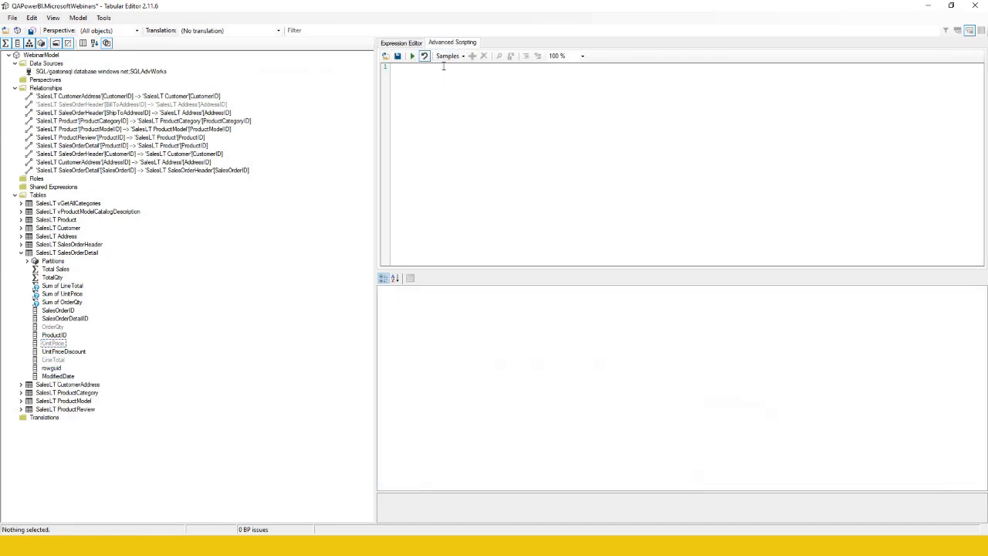
left_click(448, 56)
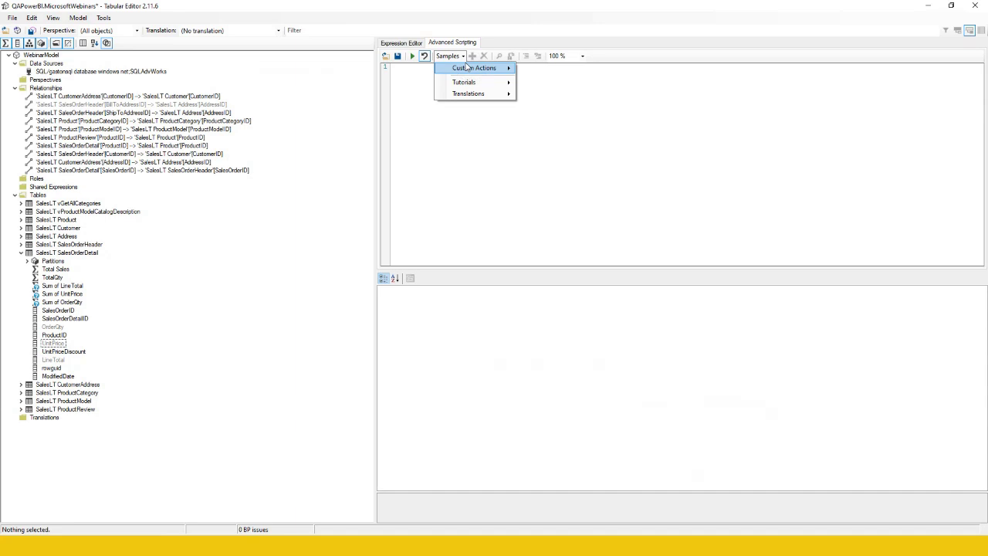
mouse_move(465, 68)
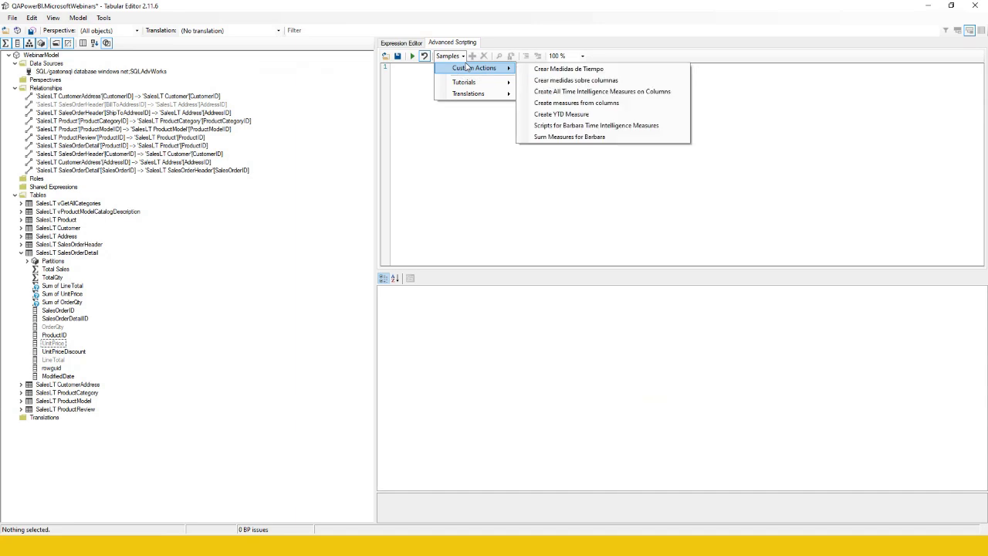
left_click(593, 92)
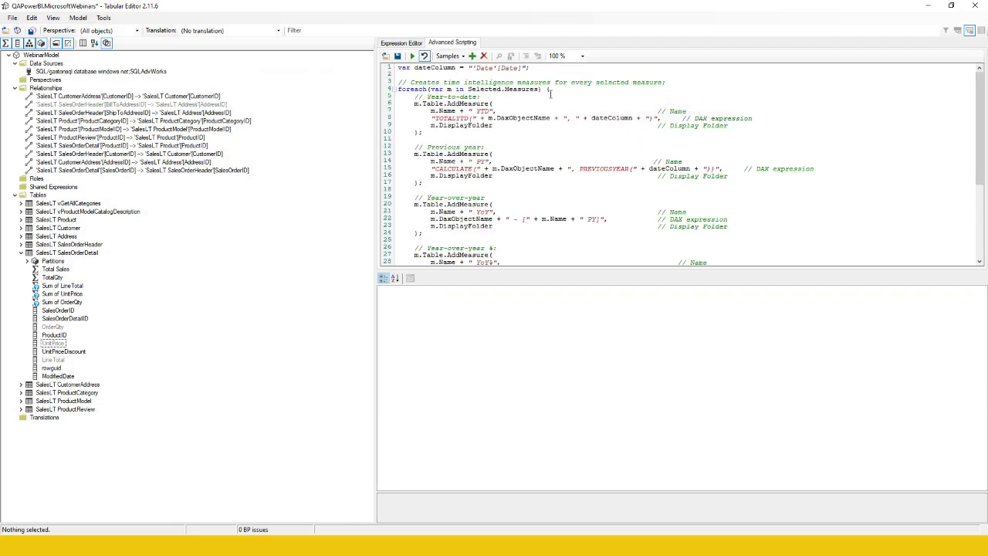
scroll(550, 93, "down", 6)
scroll(526, 131, "up", 6)
left_click(179, 547)
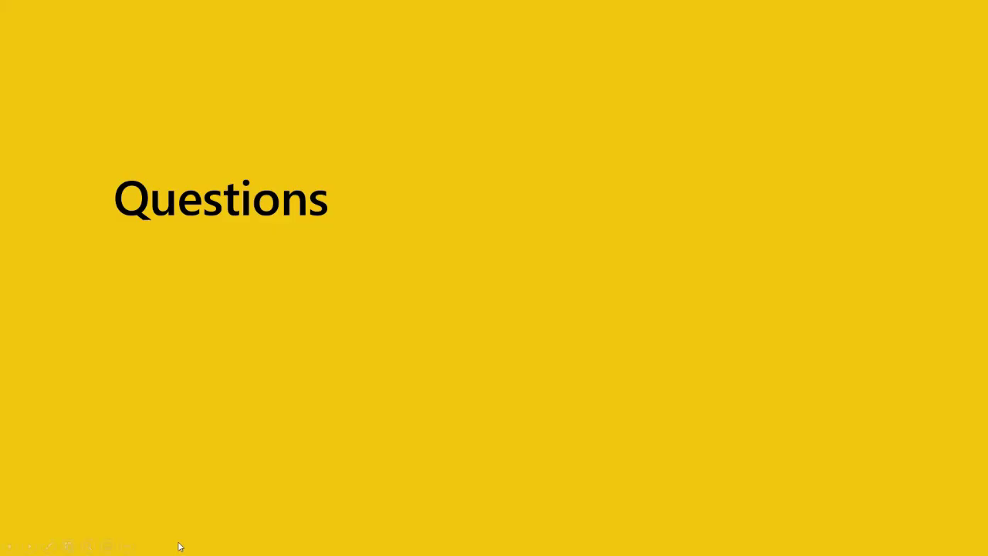
left_click(179, 546)
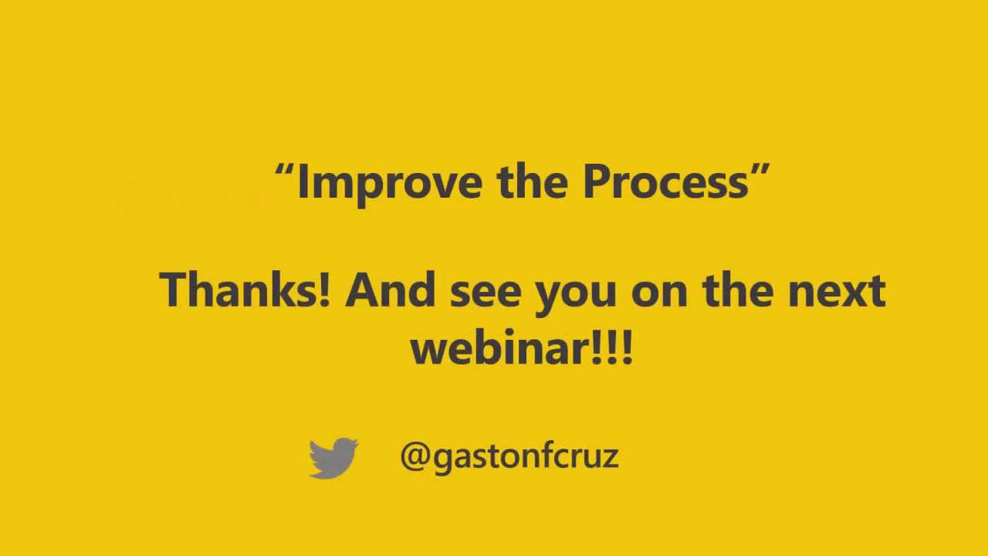